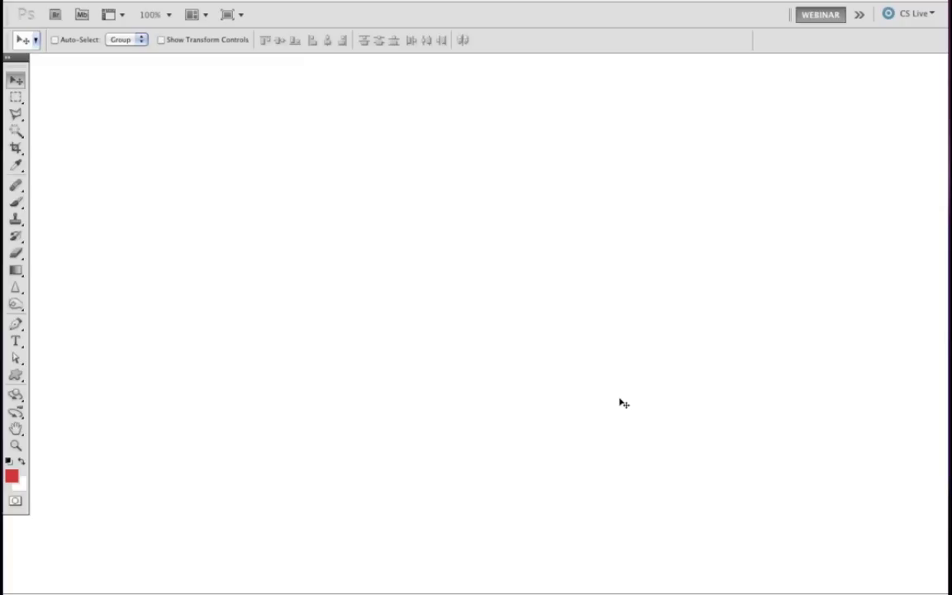
# With the Brush tool, hand-letter 'Pressure & Brushes' in red near the canvas top left
pyautogui.press('b')
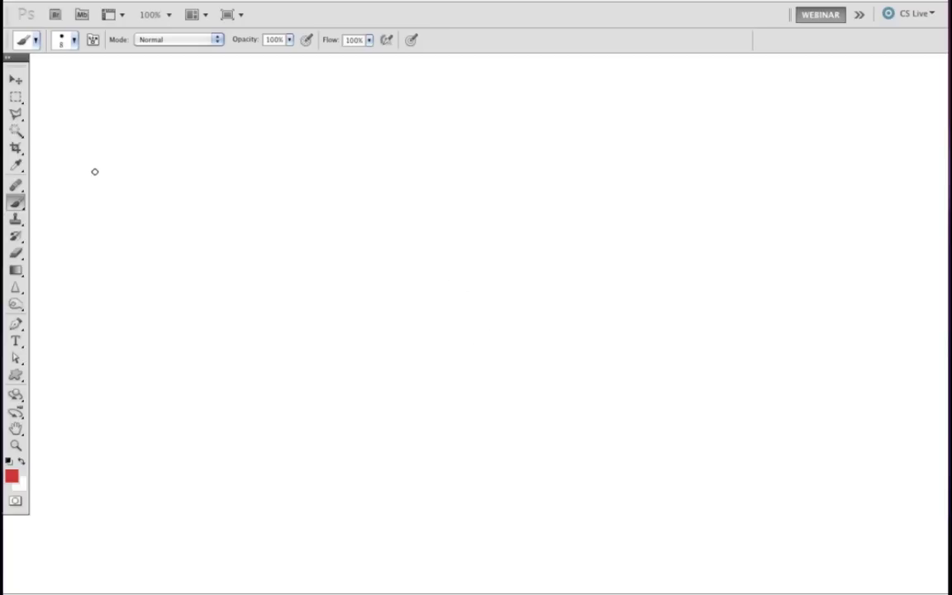
pyautogui.moveTo(77, 130); pyautogui.dragTo(88, 217)
pyautogui.moveTo(60, 177)
pyautogui.mouseDown()
pyautogui.moveTo(107, 149)
pyautogui.moveTo(113, 179)
pyautogui.moveTo(154, 175)
pyautogui.mouseUp()
pyautogui.moveTo(176, 137)
pyautogui.mouseDown()
pyautogui.moveTo(159, 183)
pyautogui.moveTo(180, 175)
pyautogui.moveTo(239, 109)
pyautogui.moveTo(272, 98)
pyautogui.mouseUp()
pyautogui.moveTo(189, 211)
pyautogui.mouseDown()
pyautogui.moveTo(177, 194)
pyautogui.moveTo(202, 198)
pyautogui.mouseUp()
pyautogui.click(132, 259)
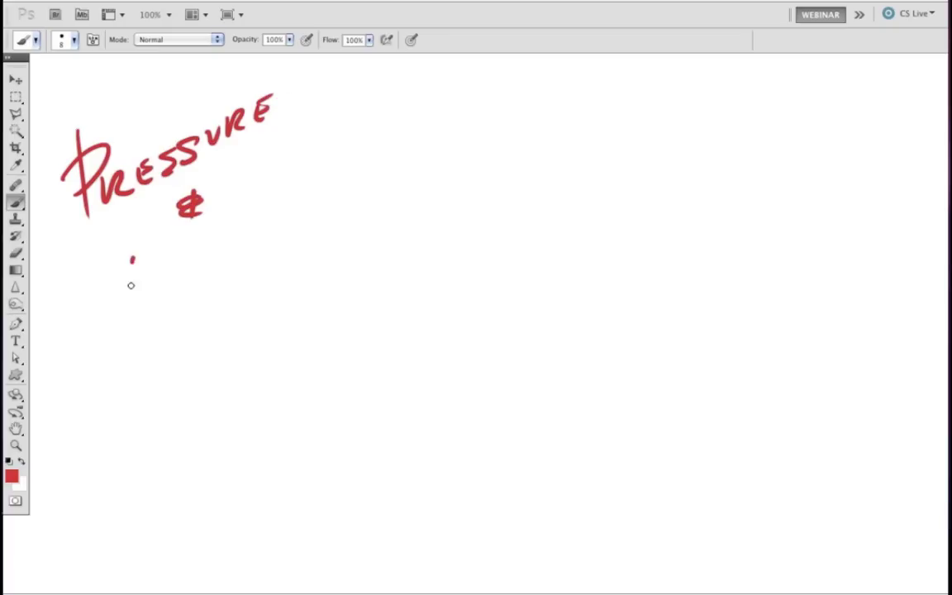
pyautogui.moveTo(100, 256)
pyautogui.mouseDown()
pyautogui.moveTo(133, 287)
pyautogui.moveTo(238, 224)
pyautogui.mouseUp()
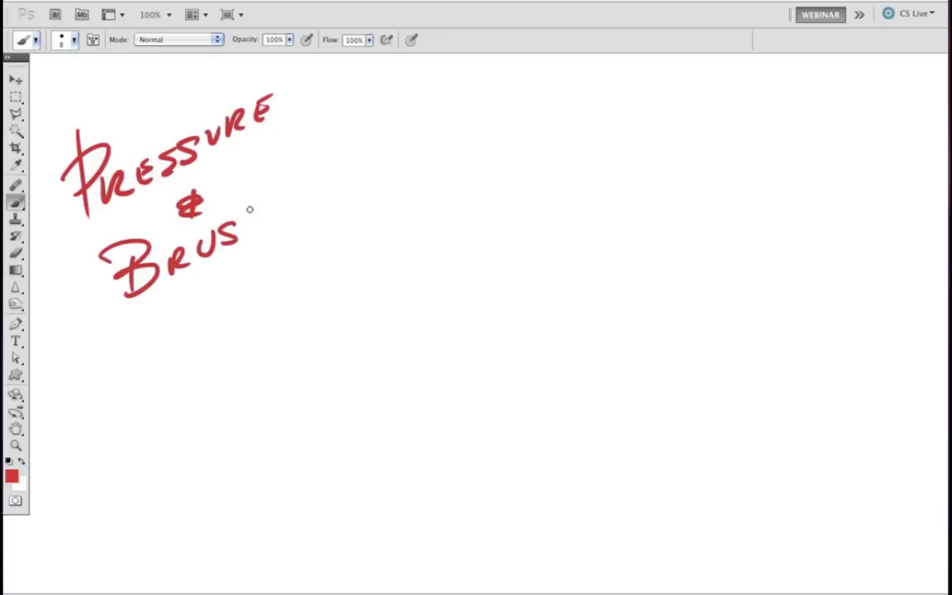
pyautogui.moveTo(225, 185)
pyautogui.mouseDown()
pyautogui.moveTo(240, 202)
pyautogui.moveTo(266, 193)
pyautogui.mouseUp()
pyautogui.moveTo(285, 147)
pyautogui.mouseDown()
pyautogui.moveTo(278, 180)
pyautogui.moveTo(303, 190)
pyautogui.mouseUp()
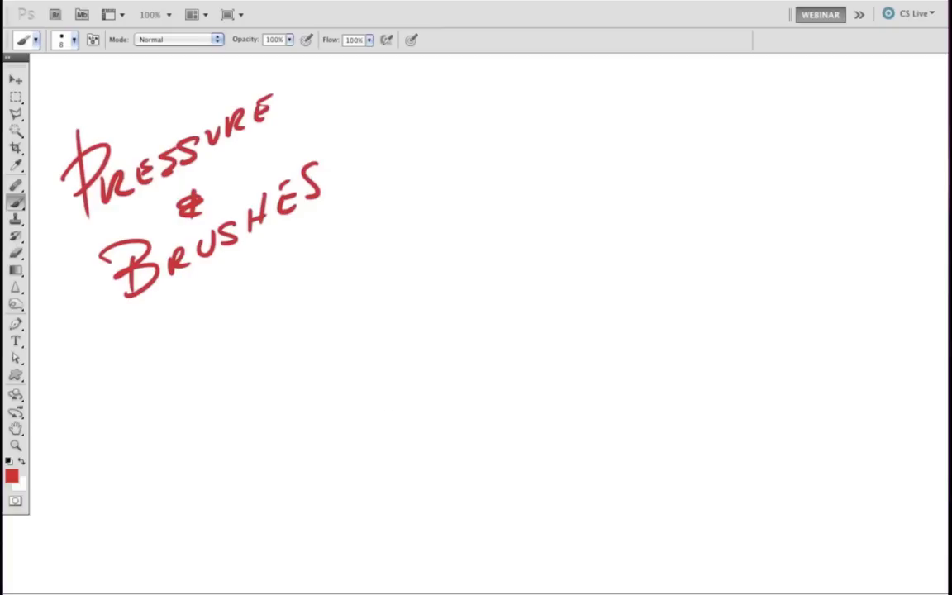
# Switch to the saved workspace with Layers, Adjustments and Histogram panels, and clear the canvas
pyautogui.click(859, 16)
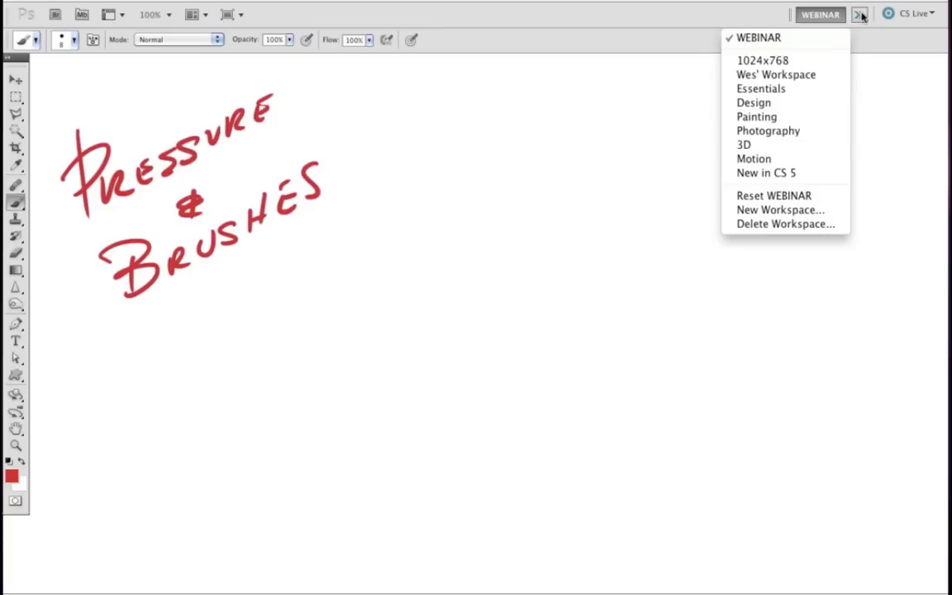
pyautogui.click(824, 76)
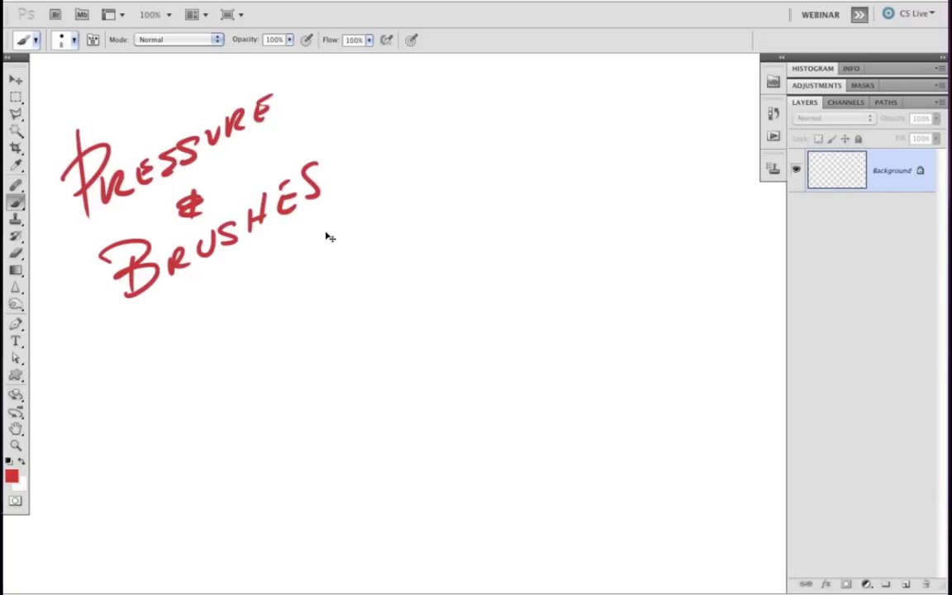
pyautogui.hotkey('ctrl', 'BackSpace')
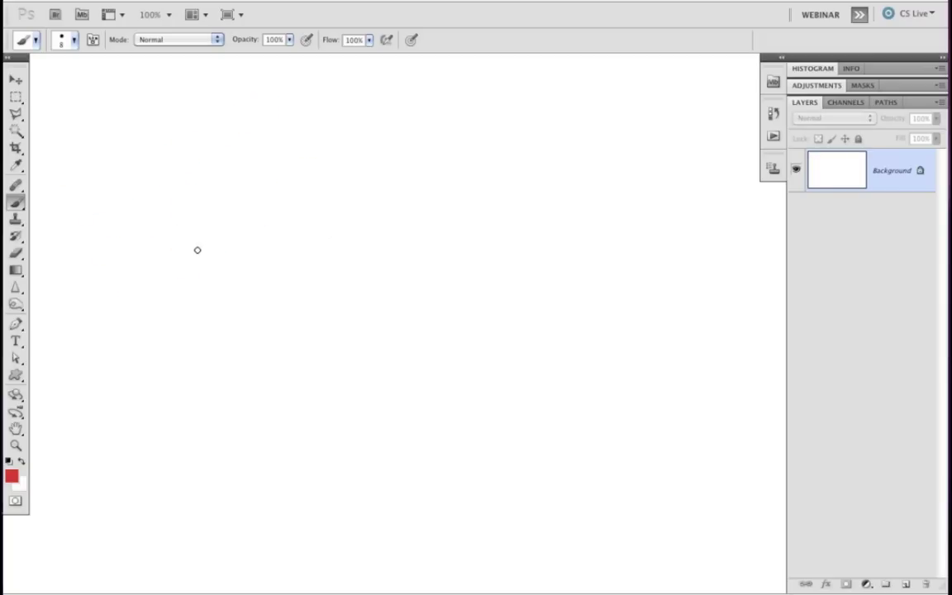
# Show the Brush settings with pressure-driven Shape Dynamics, then resize the brush, ending at 40 px
pyautogui.press('F5')
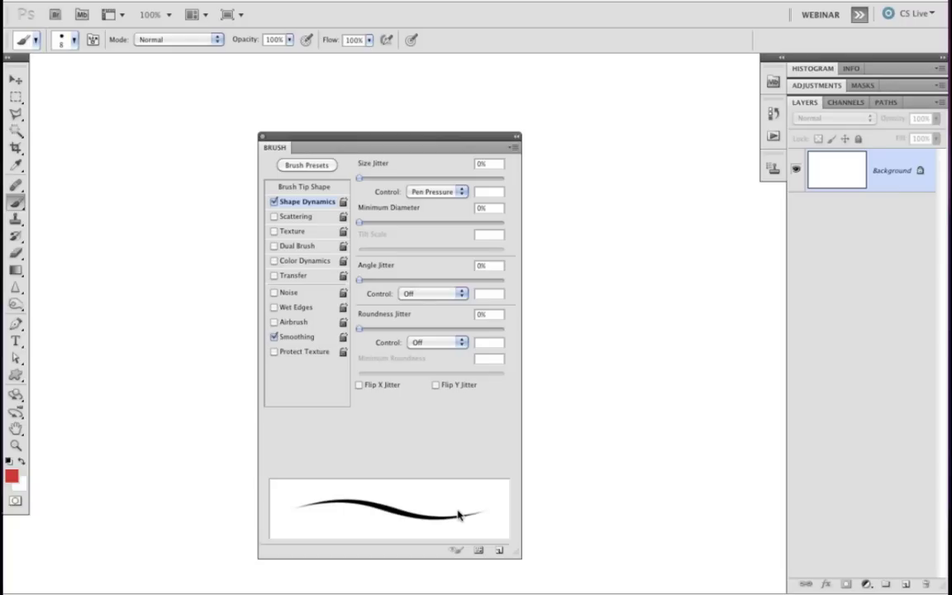
pyautogui.press(']')
pyautogui.press(']')
pyautogui.press(']')
pyautogui.press(']')
pyautogui.press(']')
pyautogui.press(']')
pyautogui.press(']')
pyautogui.press(']')
pyautogui.press(']')
pyautogui.press(']')
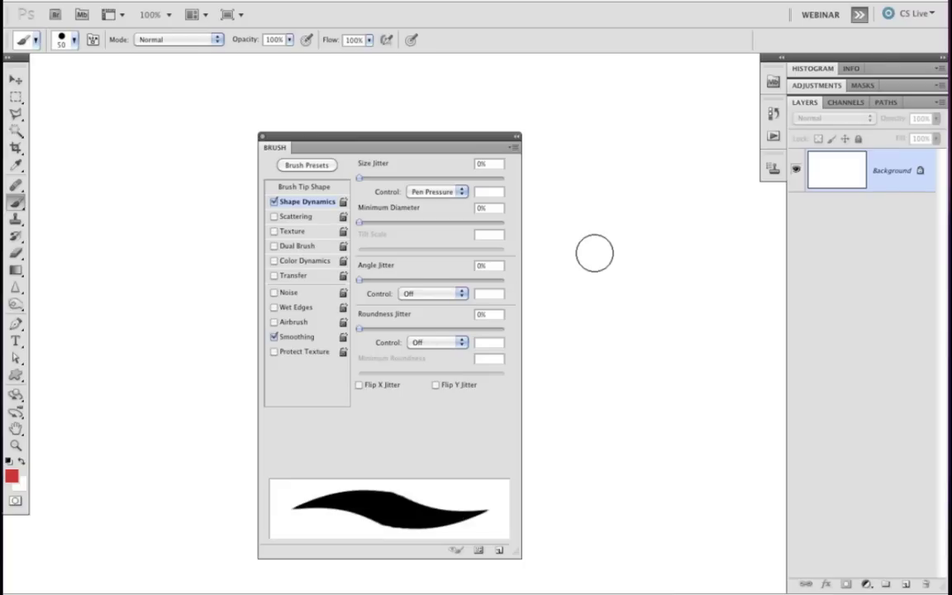
pyautogui.press('[')
pyautogui.press('[')
pyautogui.press('[')
pyautogui.press('[')
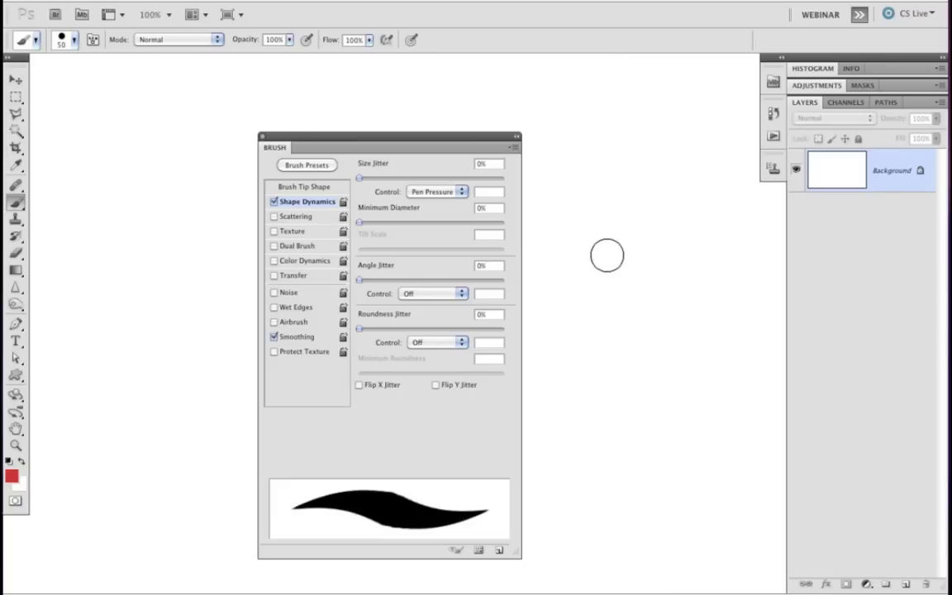
pyautogui.press(']')
pyautogui.press(']')
pyautogui.press(']')
pyautogui.press(']')
pyautogui.press(']')
pyautogui.press(']')
pyautogui.press(']')
pyautogui.press(']')
pyautogui.press(']')
pyautogui.press(']')
pyautogui.press(']')
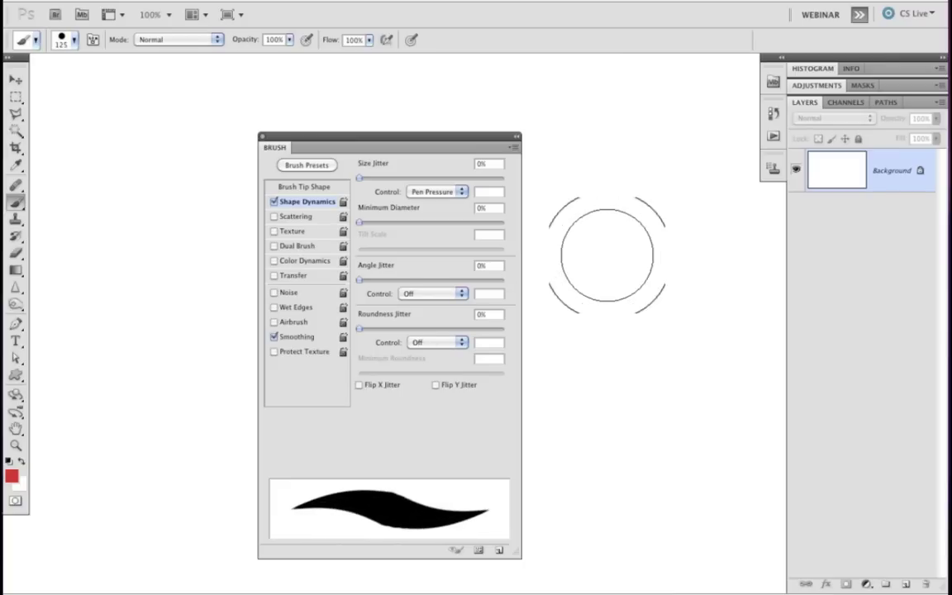
pyautogui.press(']')
pyautogui.press(']')
pyautogui.press(']')
pyautogui.press(']')
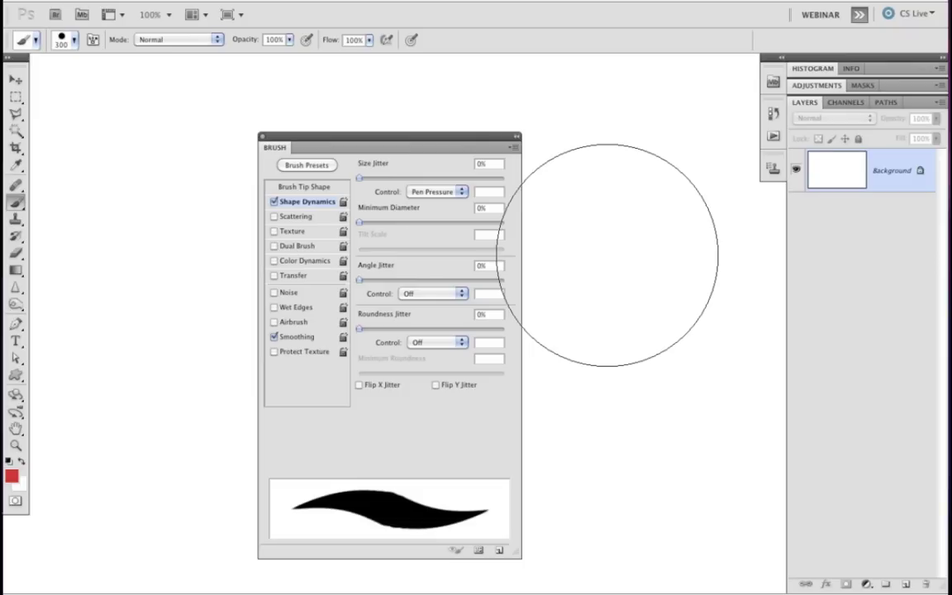
pyautogui.press('[')
pyautogui.press('[')
pyautogui.press('[')
pyautogui.press('[')
pyautogui.press('[')
pyautogui.press('[')
pyautogui.press('[')
pyautogui.press('[')
pyautogui.press('[')
pyautogui.press('[')
pyautogui.press('[')
pyautogui.press('[')
pyautogui.press('[')
pyautogui.press('[')
pyautogui.press(']')
pyautogui.press(']')
pyautogui.press(']')
pyautogui.press(']')
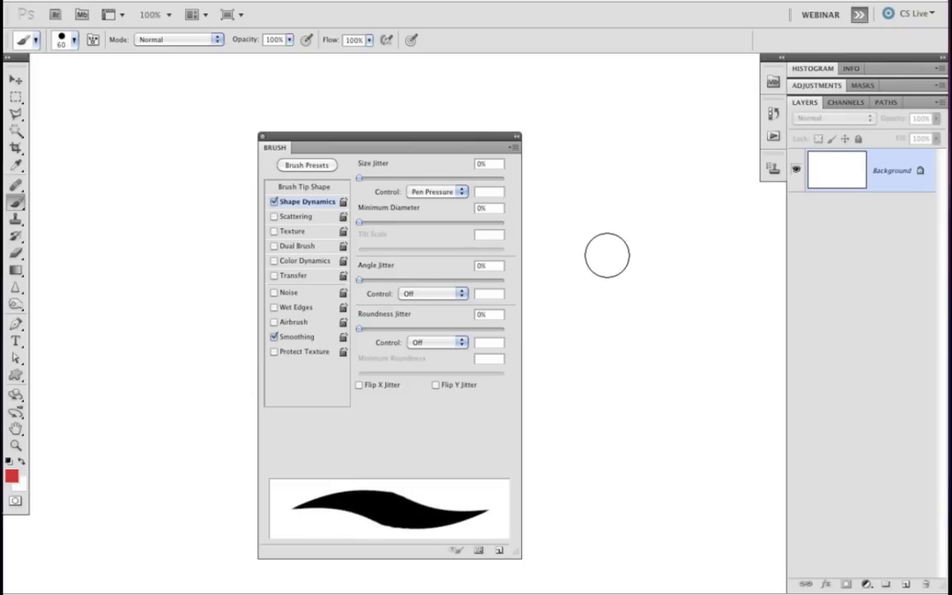
pyautogui.press('[')
pyautogui.press('[')
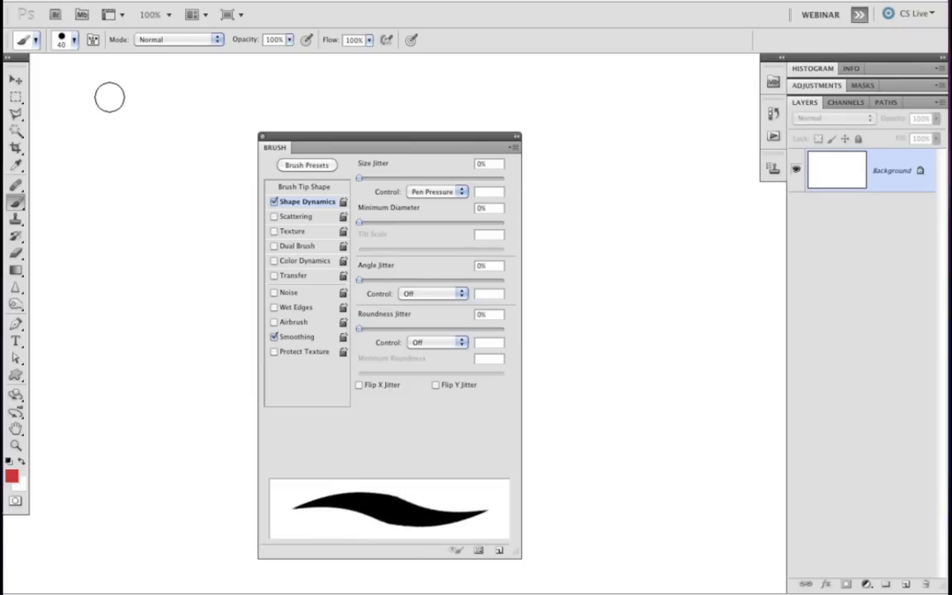
# Paint a thick wavy red stroke down the left side, then turn off Shape Dynamics
pyautogui.moveTo(118, 93)
pyautogui.mouseDown()
pyautogui.moveTo(141, 285)
pyautogui.moveTo(135, 468)
pyautogui.mouseUp()
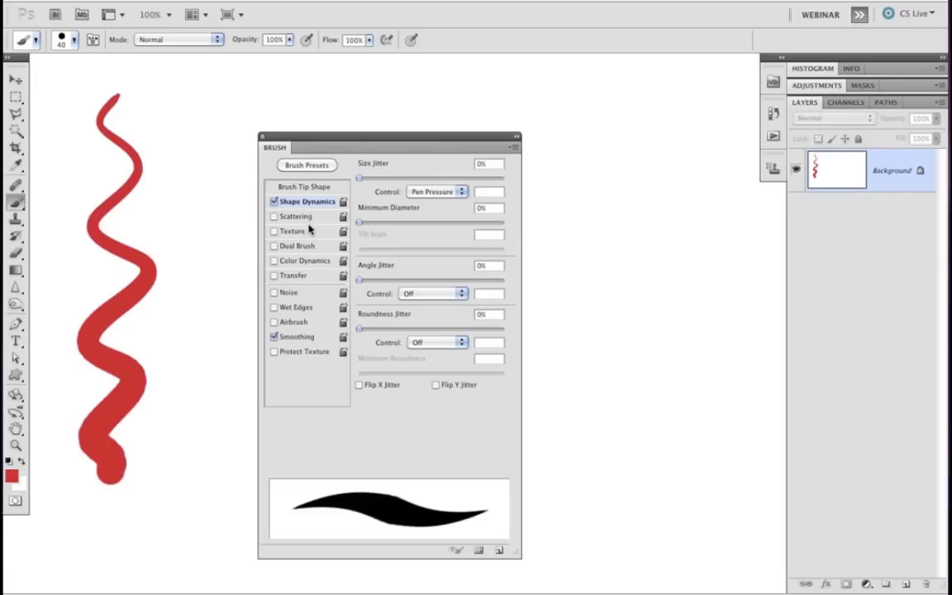
pyautogui.click(275, 203)
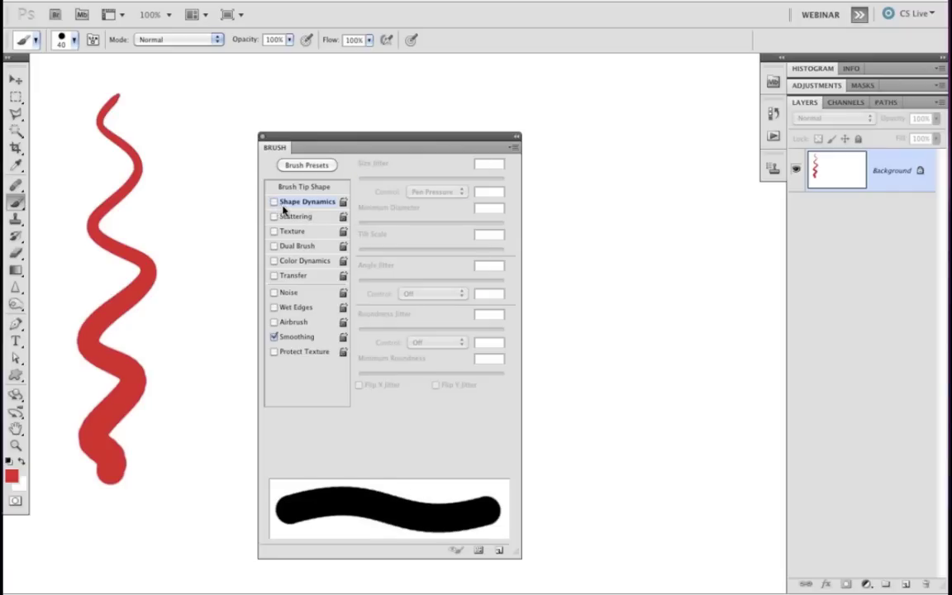
# Enable Transfer in the Brush settings and set opacity jitter Control to Pen Pressure
pyautogui.click(301, 276)
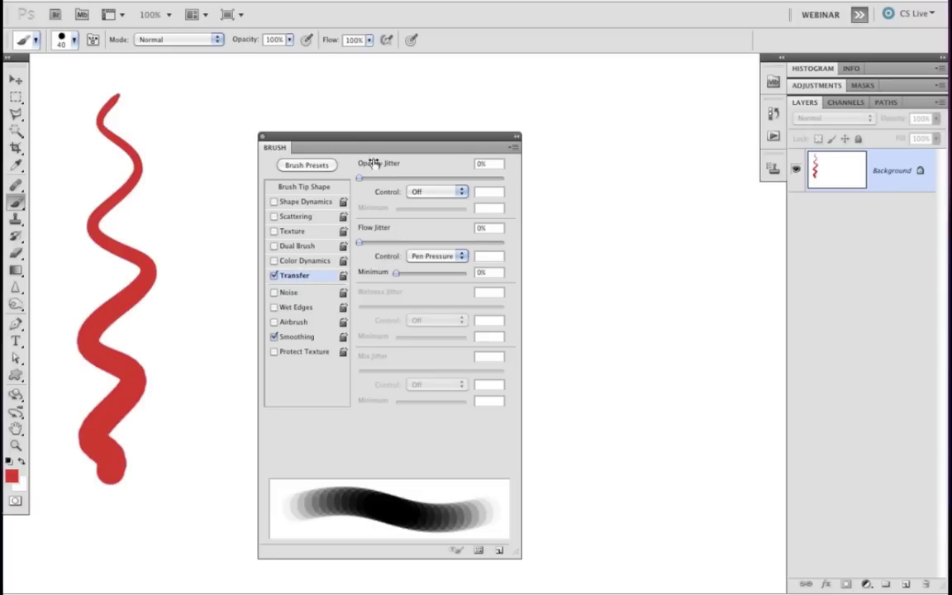
pyautogui.click(461, 193)
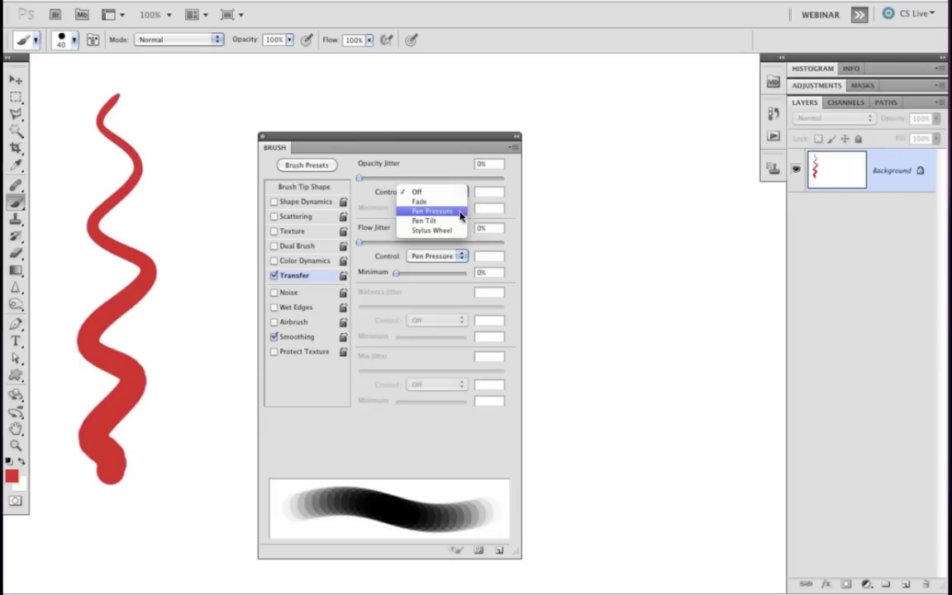
pyautogui.click(459, 213)
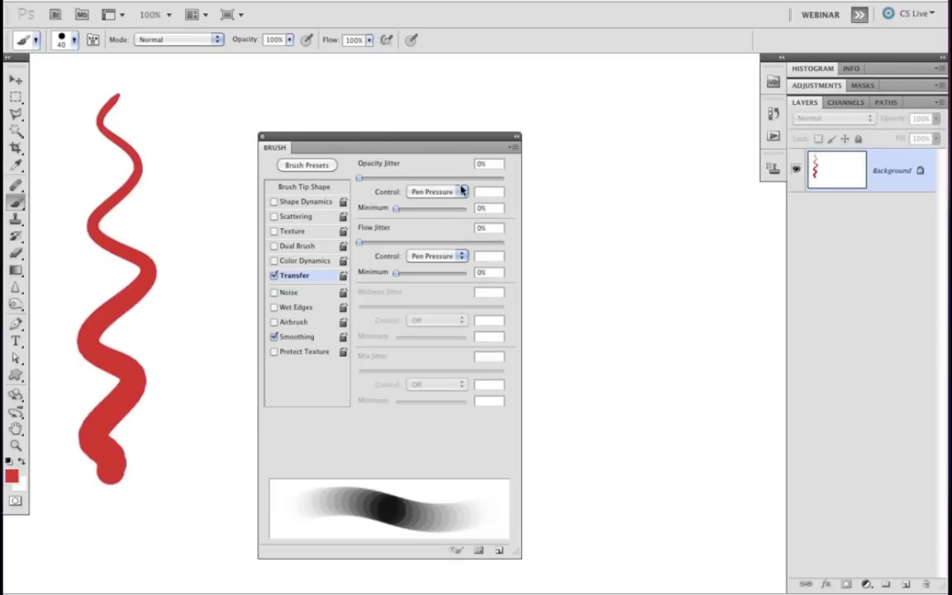
pyautogui.click(462, 196)
# Set the brush tip hardness to 0%, close the Brush settings, and enlarge the brush to 90 px
pyautogui.click(274, 184)
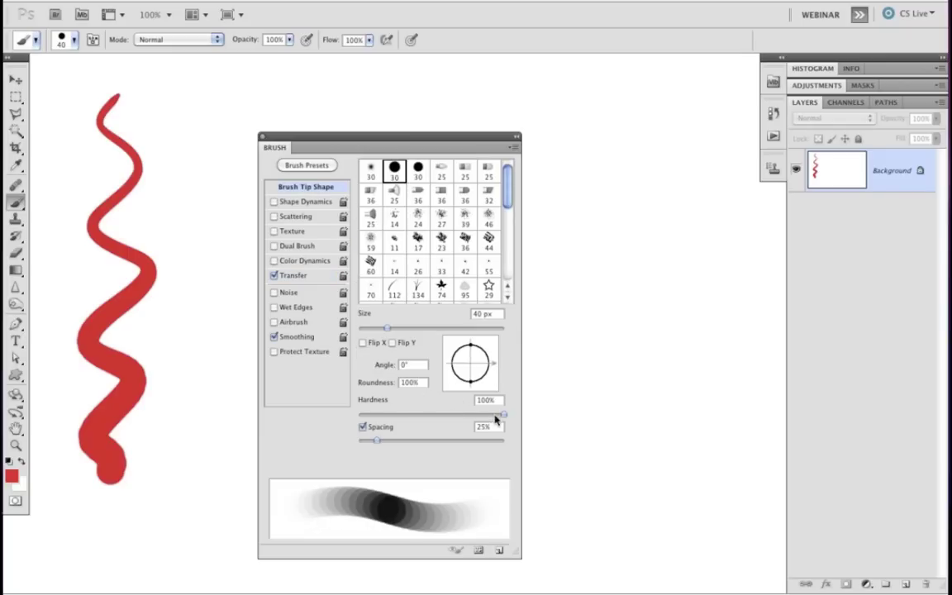
pyautogui.moveTo(500, 415); pyautogui.dragTo(346, 417)
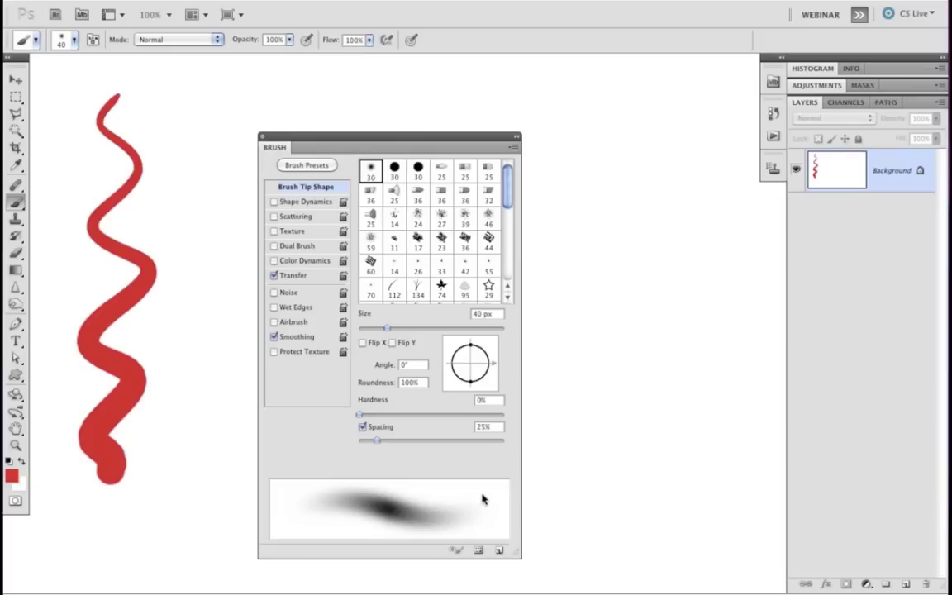
pyautogui.press('F5')
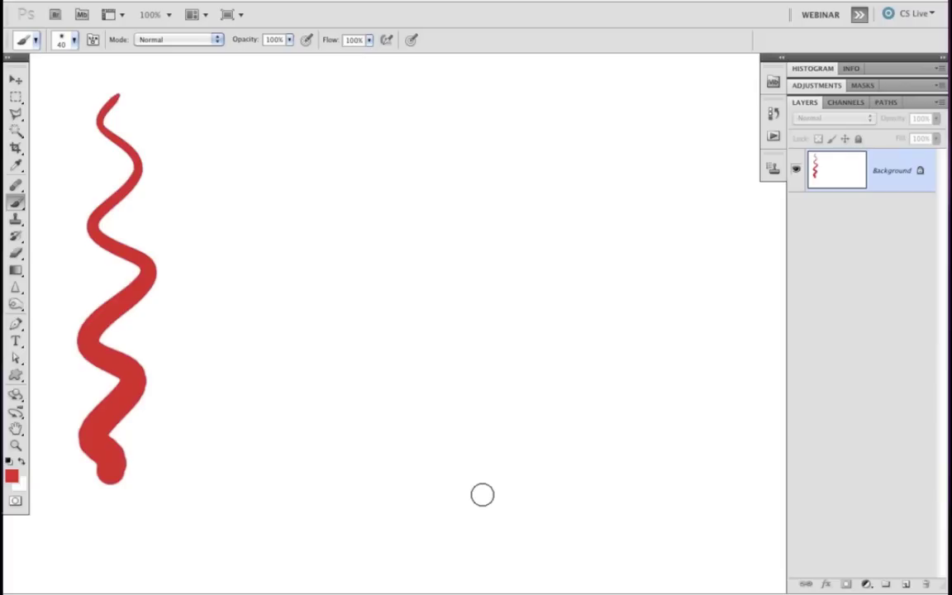
pyautogui.press(']')
pyautogui.press(']')
pyautogui.press(']')
pyautogui.press(']')
pyautogui.press(']')
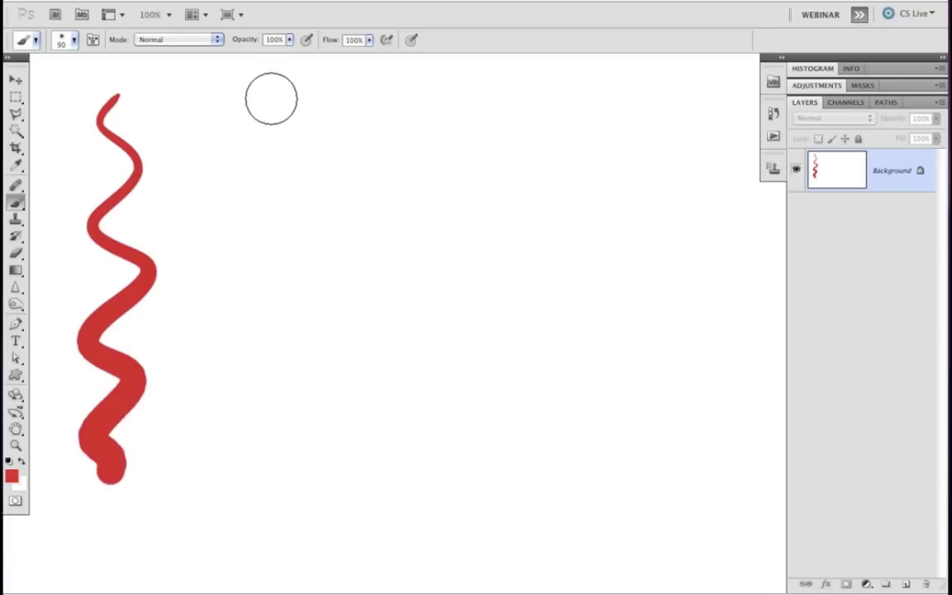
pyautogui.moveTo(277, 102)
pyautogui.mouseDown()
pyautogui.moveTo(247, 124)
pyautogui.moveTo(266, 153)
pyautogui.moveTo(216, 220)
pyautogui.moveTo(308, 506)
pyautogui.moveTo(218, 564)
pyautogui.moveTo(325, 556)
pyautogui.mouseUp()
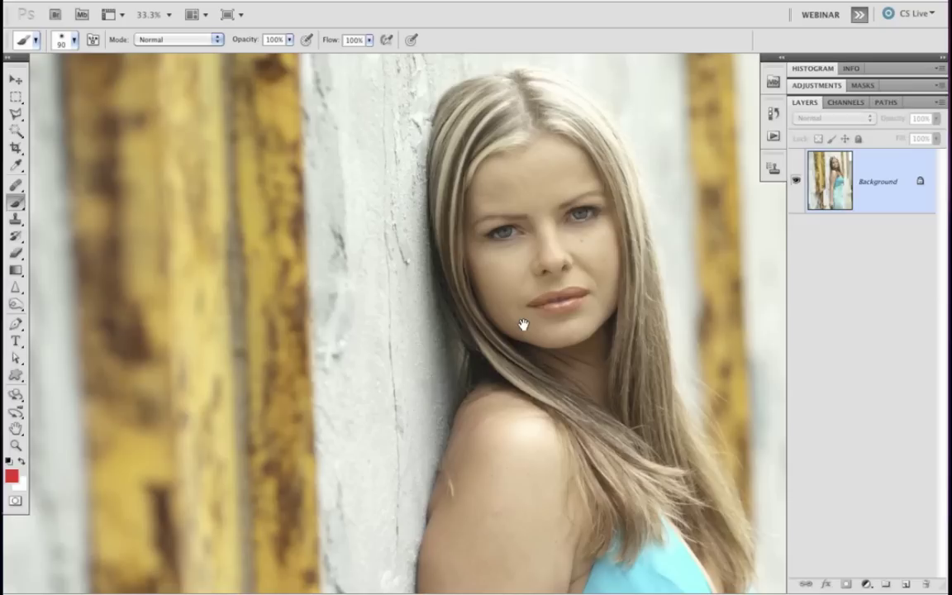
# Add a Curves adjustment layer above the Background
pyautogui.moveTo(522, 324); pyautogui.dragTo(495, 325)
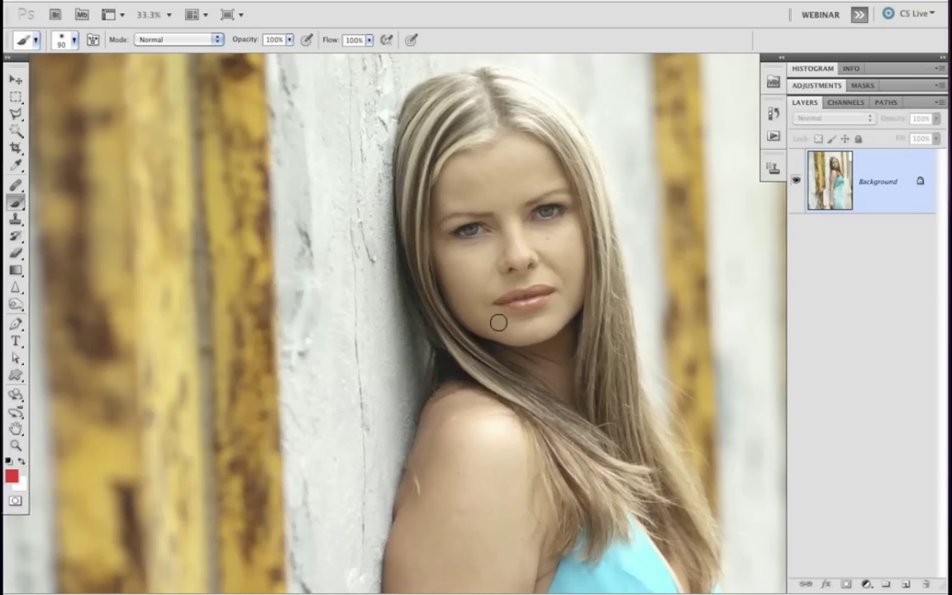
pyautogui.click(865, 584)
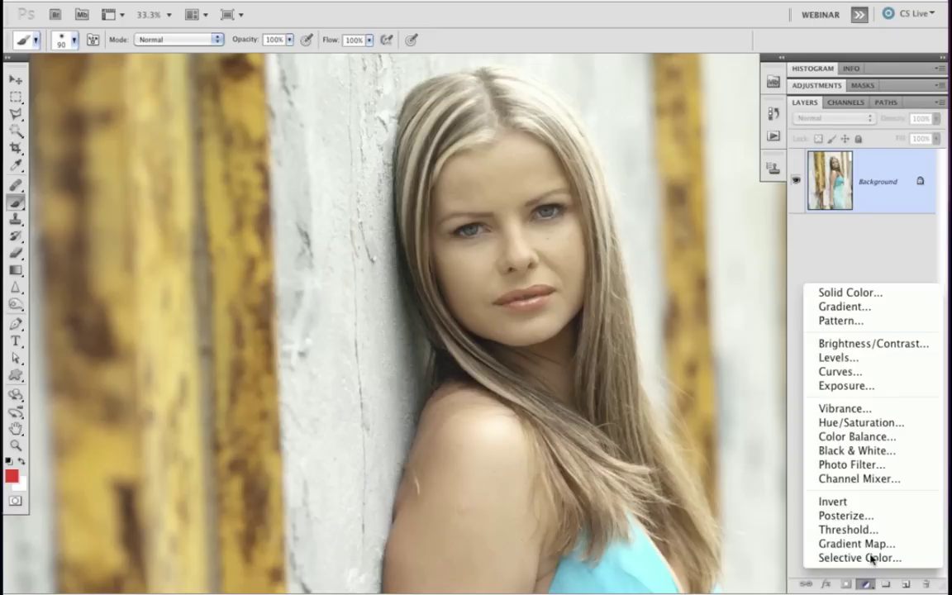
pyautogui.click(904, 372)
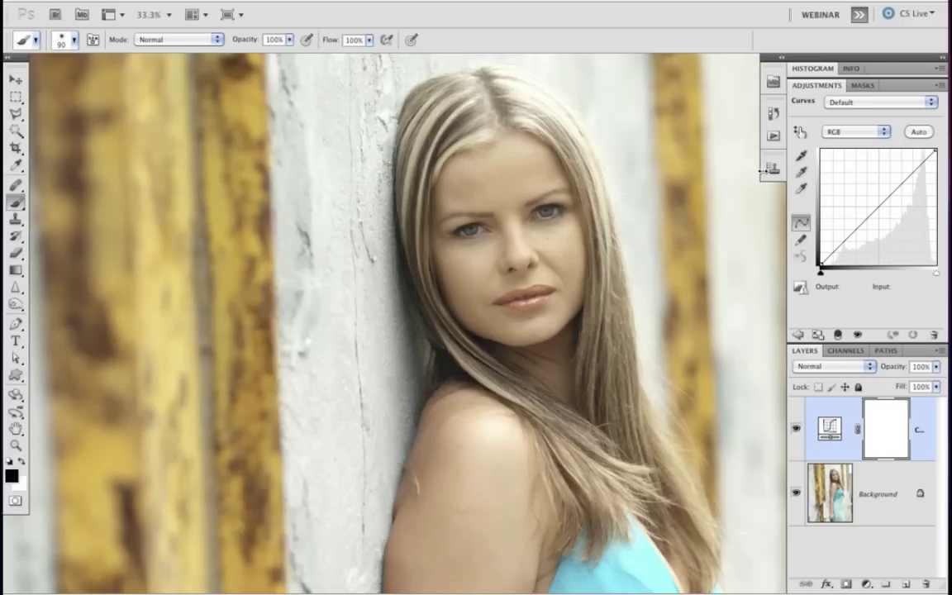
# Use the targeted adjustment tool on the photo to pull the midtone point from 148 to 112
pyautogui.click(800, 132)
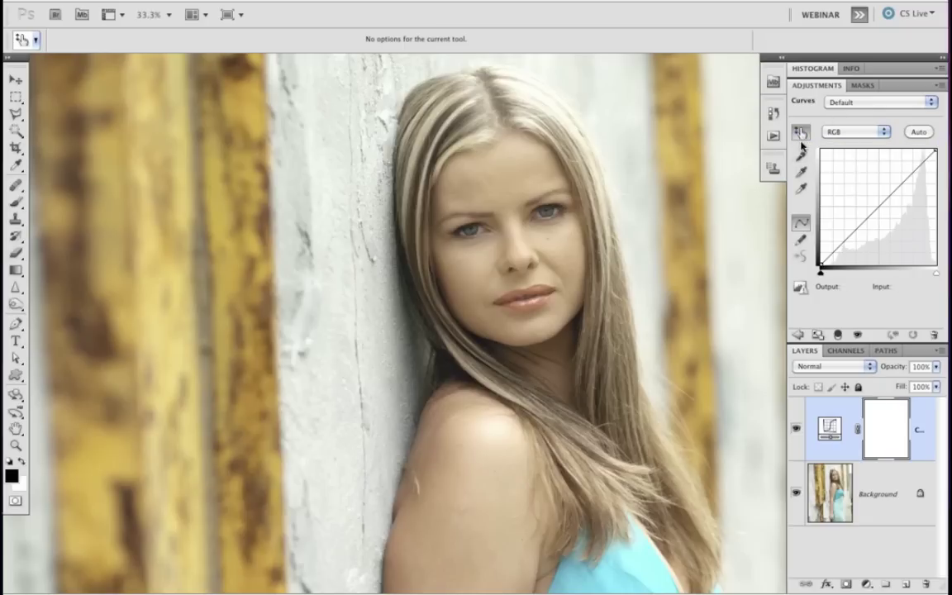
pyautogui.click(801, 133)
pyautogui.click(801, 134)
pyautogui.click(698, 151)
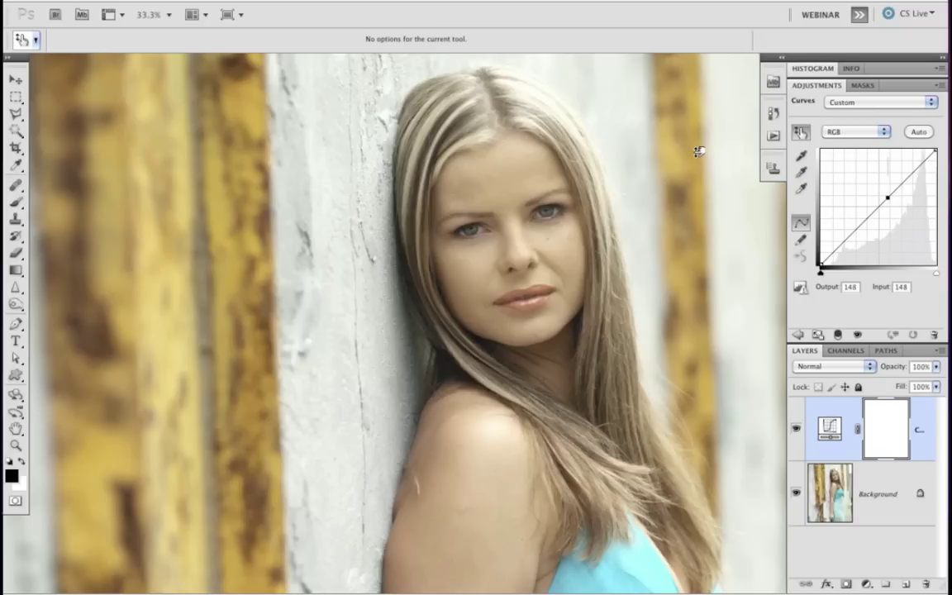
pyautogui.moveTo(698, 151); pyautogui.dragTo(703, 174)
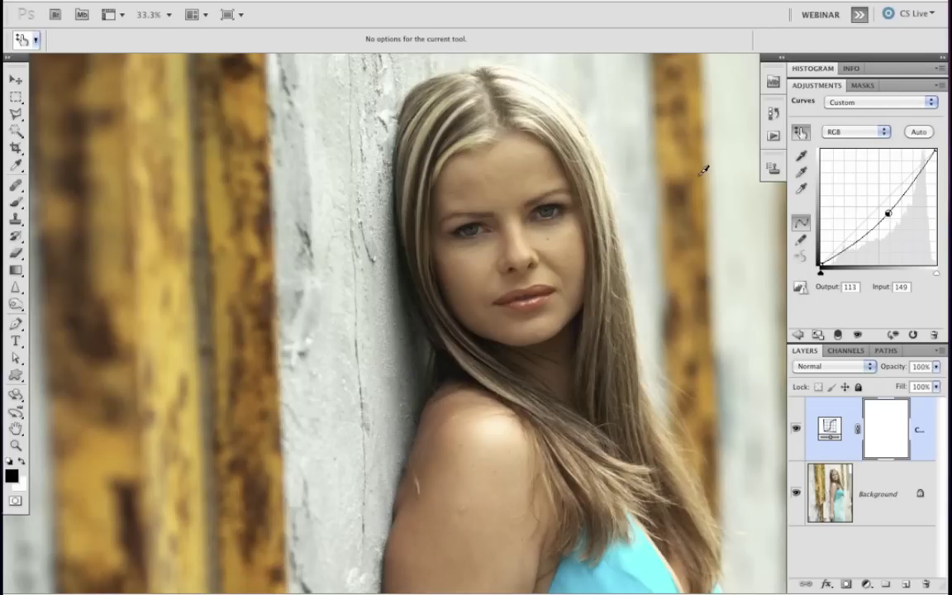
# Select the Brush tool and enable Transfer in the Brush settings, then close them
pyautogui.click(16, 203)
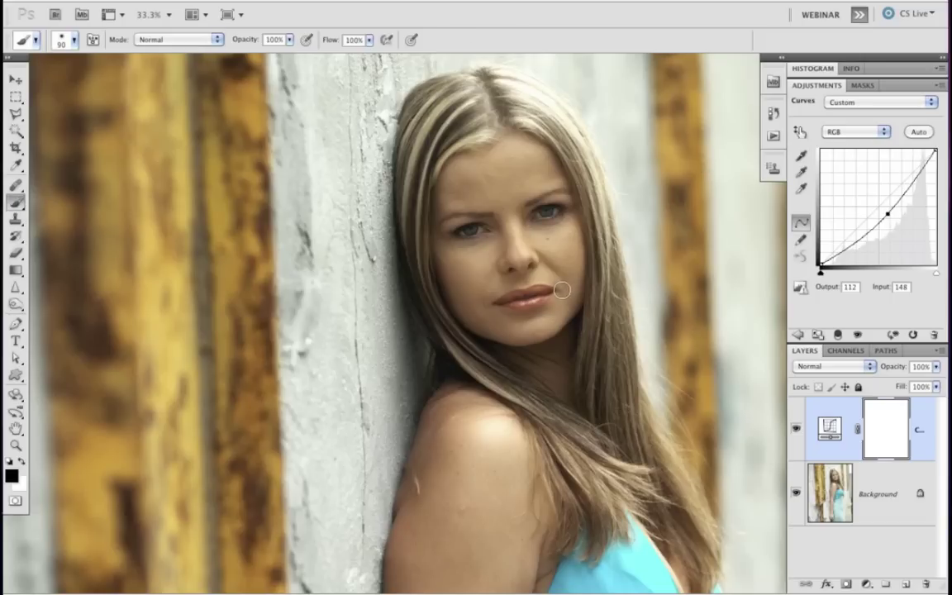
pyautogui.press('F5')
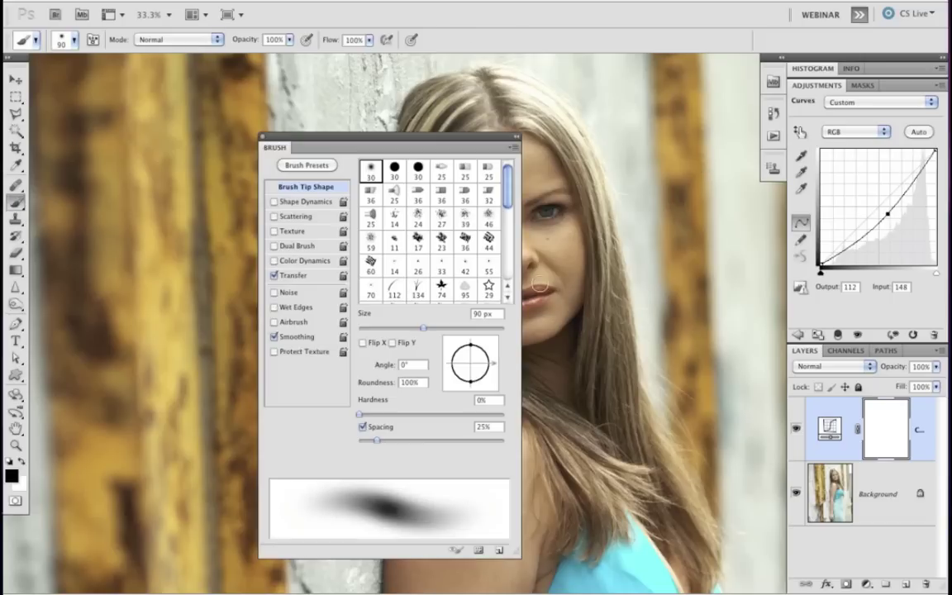
pyautogui.click(306, 275)
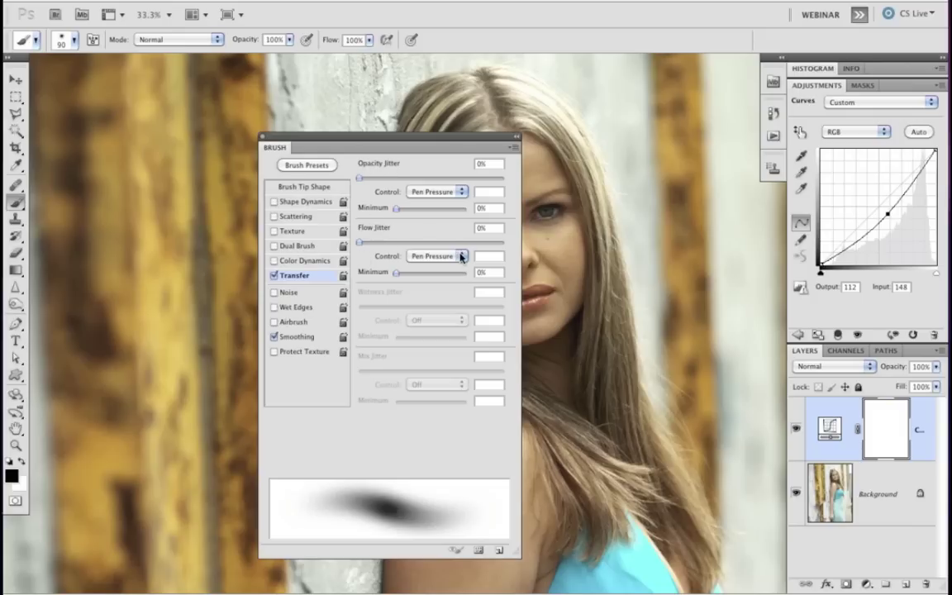
pyautogui.press('F5')
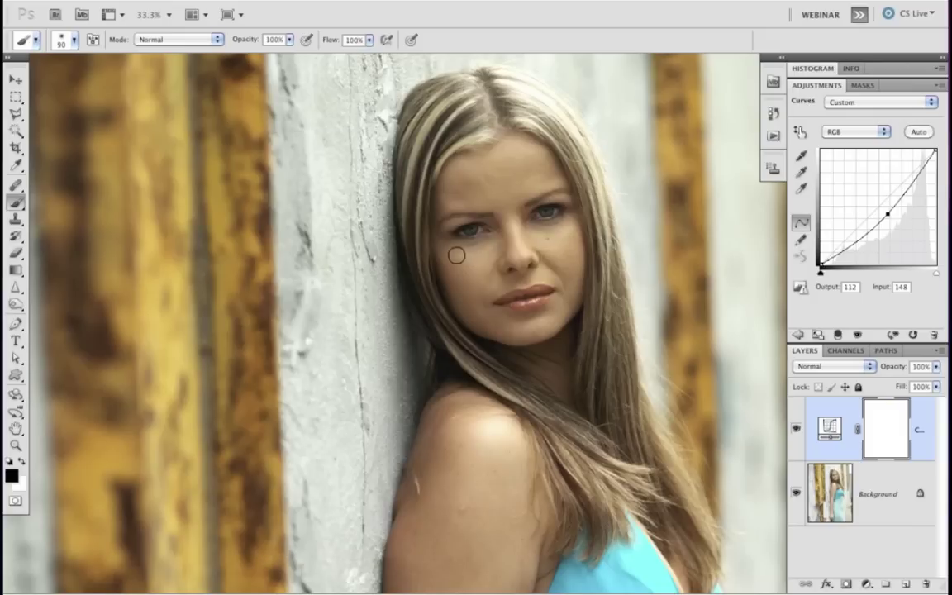
# Paint the Curves mask over face and hair with 800 then 175 px brushes, then view the mask in greyscale
pyautogui.press(']')
pyautogui.press(']')
pyautogui.press(']')
pyautogui.press(']')
pyautogui.press(']')
pyautogui.press(']')
pyautogui.press(']')
pyautogui.press(']')
pyautogui.press(']')
pyautogui.press(']')
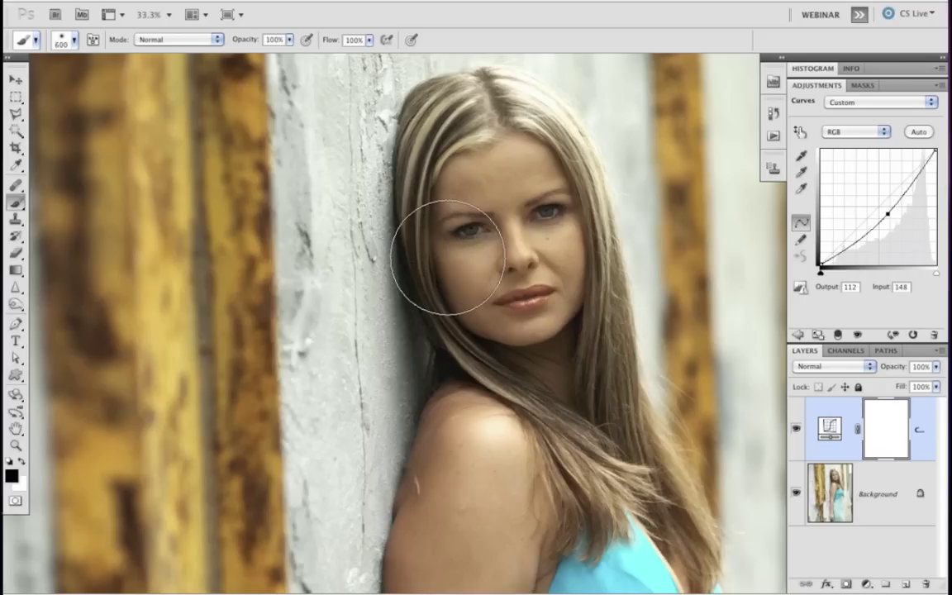
pyautogui.press(']')
pyautogui.press(']')
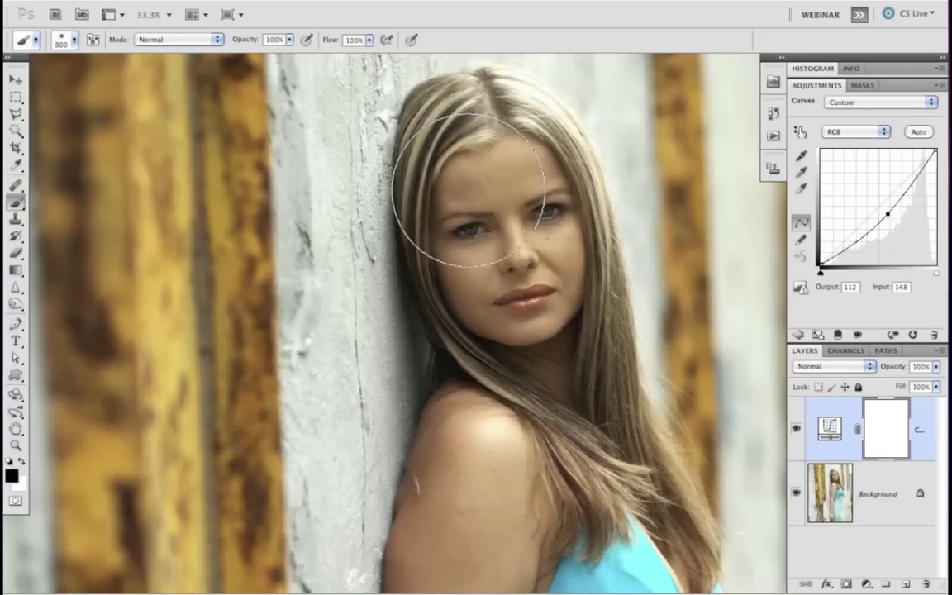
pyautogui.moveTo(468, 190)
pyautogui.mouseDown()
pyautogui.moveTo(487, 273)
pyautogui.moveTo(564, 247)
pyautogui.moveTo(545, 183)
pyautogui.moveTo(616, 421)
pyautogui.moveTo(458, 271)
pyautogui.moveTo(462, 153)
pyautogui.moveTo(457, 236)
pyautogui.moveTo(475, 312)
pyautogui.mouseUp()
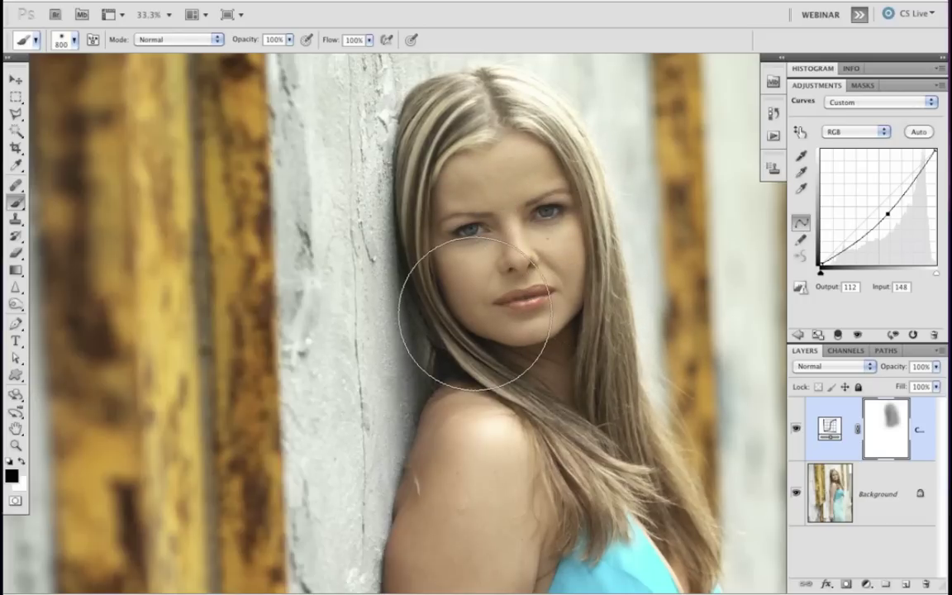
pyautogui.press('[')
pyautogui.press('[')
pyautogui.press('[')
pyautogui.press('[')
pyautogui.press('[')
pyautogui.press('[')
pyautogui.press('[')
pyautogui.press('[')
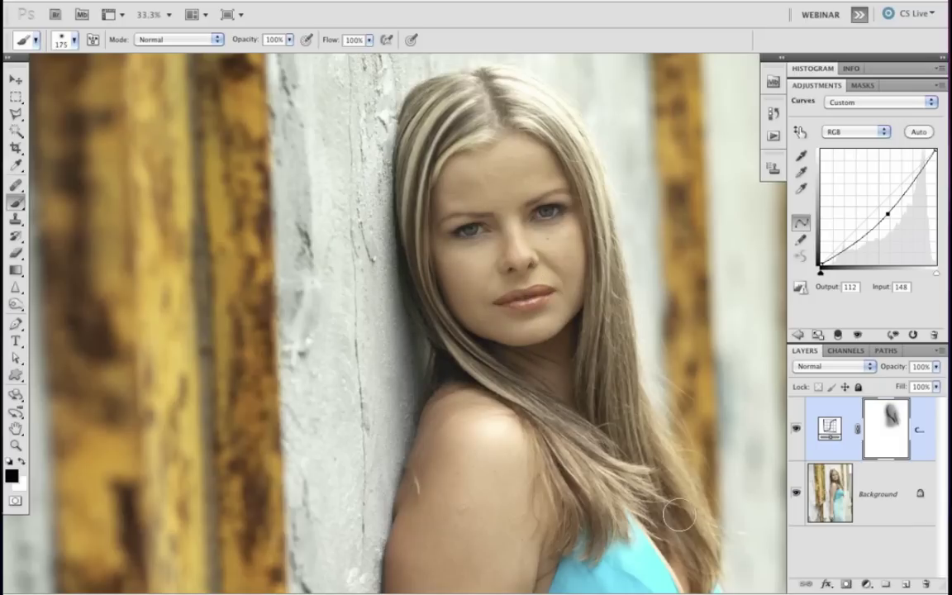
pyautogui.moveTo(503, 111); pyautogui.dragTo(428, 103)
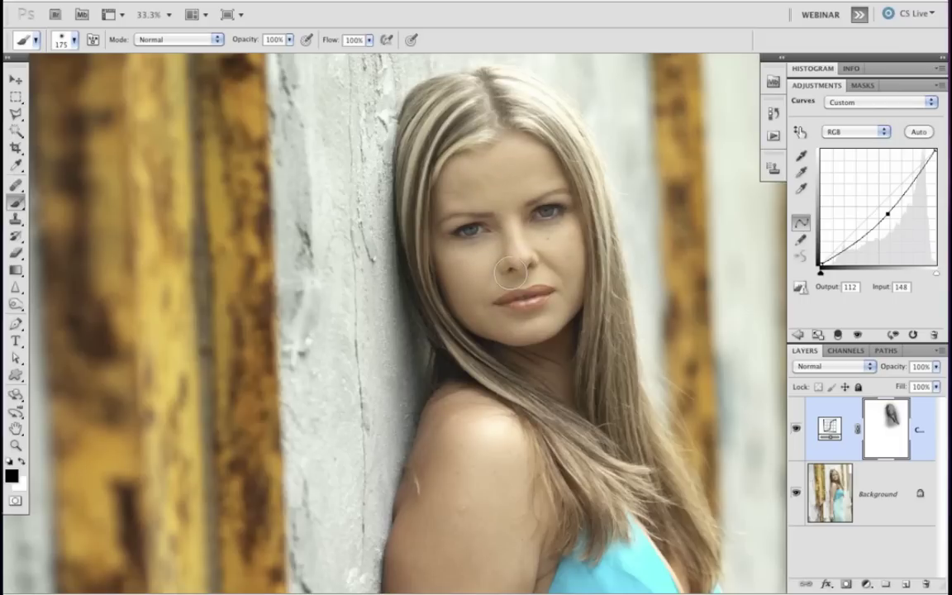
pyautogui.press('[')
pyautogui.press('[')
pyautogui.press('[')
pyautogui.press('[')
pyautogui.press('[')
pyautogui.press('[')
pyautogui.press('[')
pyautogui.press('[')
pyautogui.keyDown('alt'); pyautogui.click(884, 436); pyautogui.keyUp('alt')
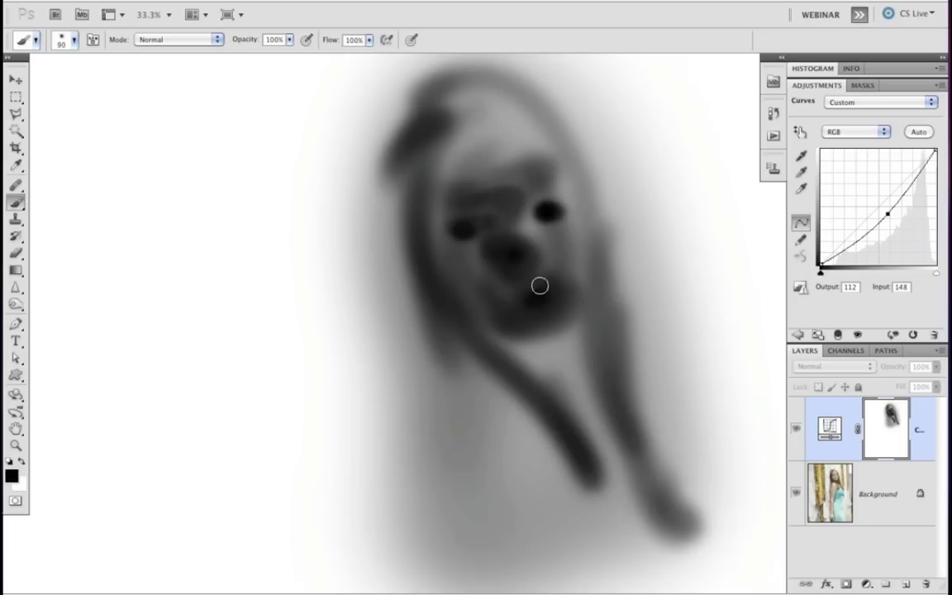
# Extend the mask along the head's top and right edge, return to colour, and toggle the mask off and on
pyautogui.moveTo(453, 86)
pyautogui.mouseDown()
pyautogui.moveTo(569, 142)
pyautogui.moveTo(618, 351)
pyautogui.mouseUp()
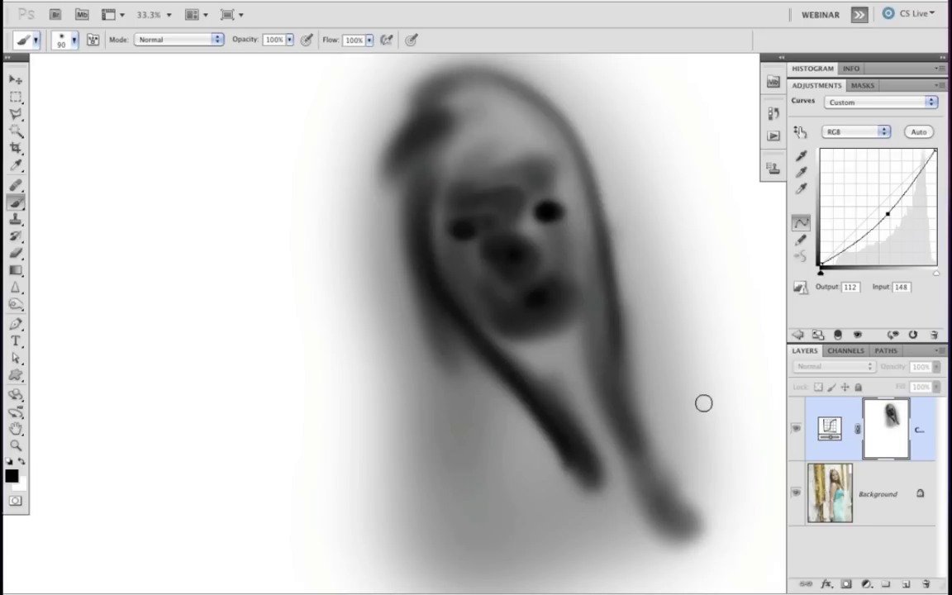
pyautogui.keyDown('alt'); pyautogui.click(889, 429); pyautogui.keyUp('alt')
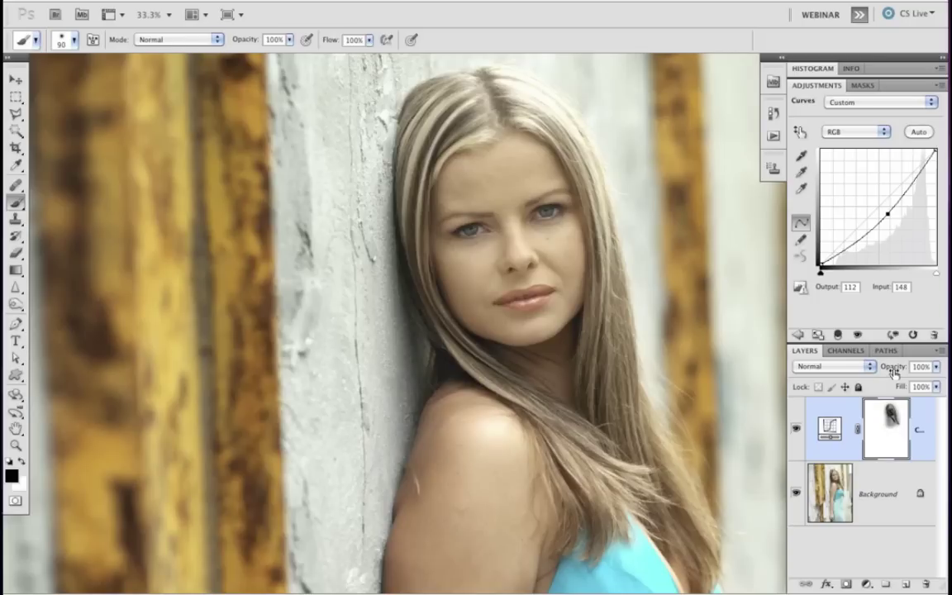
pyautogui.keyDown('shift'); pyautogui.click(881, 422); pyautogui.keyUp('shift')
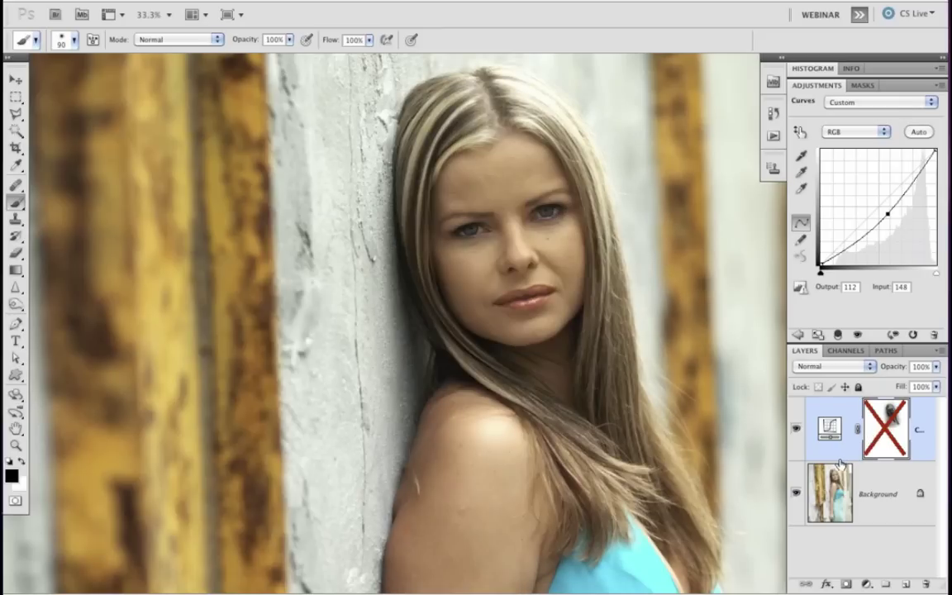
pyautogui.keyDown('shift'); pyautogui.click(864, 446); pyautogui.keyUp('shift')
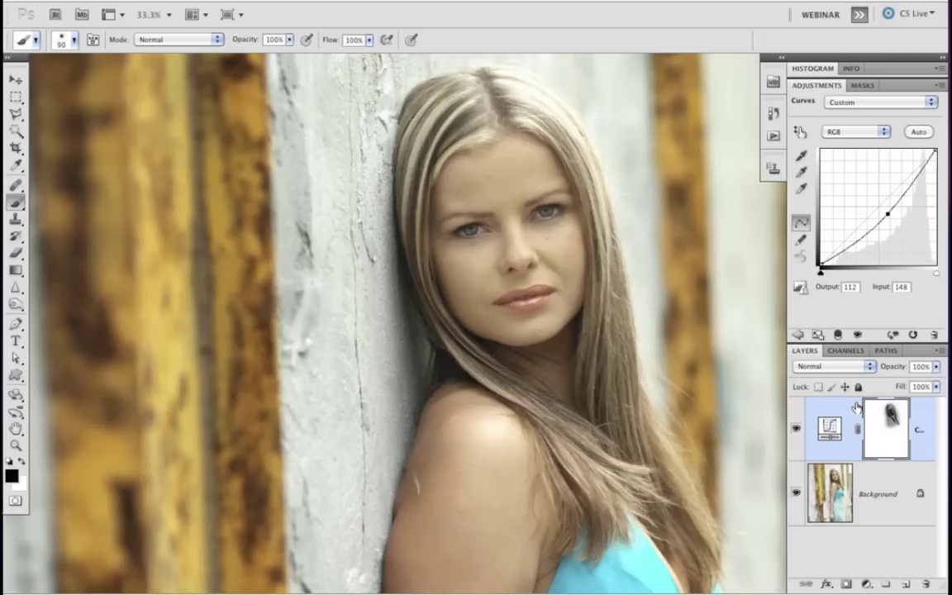
pyautogui.keyDown('ctrl'); pyautogui.click(560, 233); pyautogui.keyUp('ctrl')
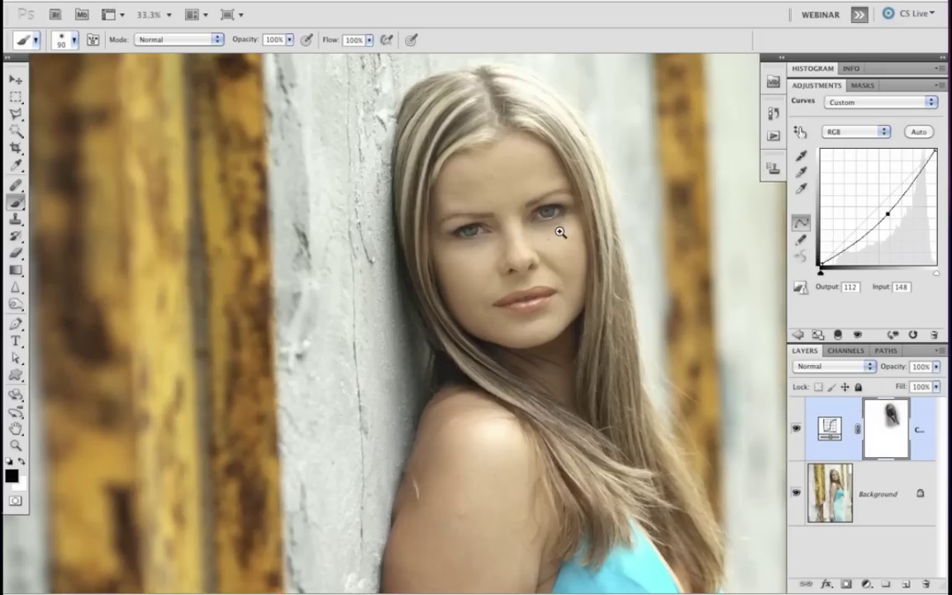
pyautogui.moveTo(503, 283); pyautogui.dragTo(429, 304)
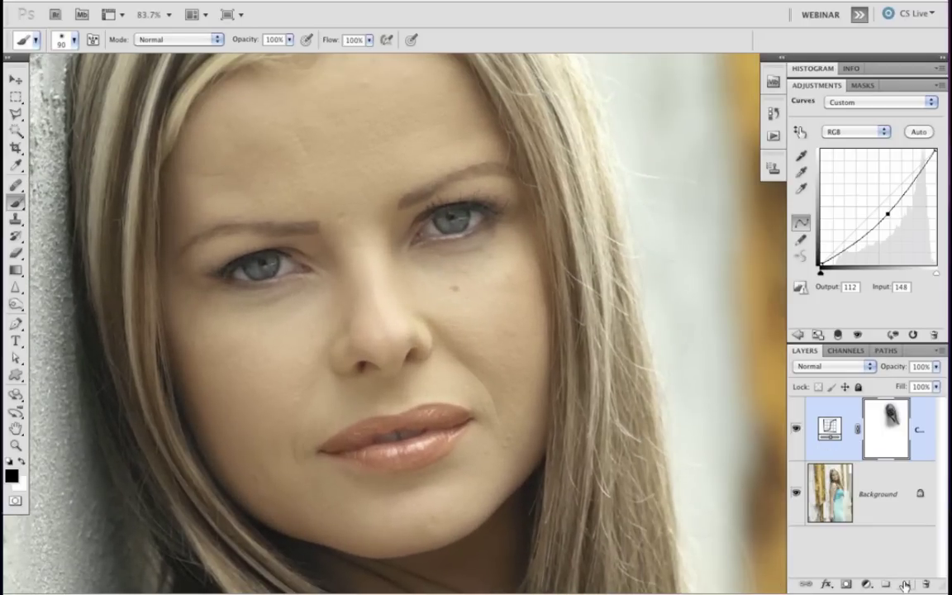
pyautogui.click(831, 503)
pyautogui.click(905, 585)
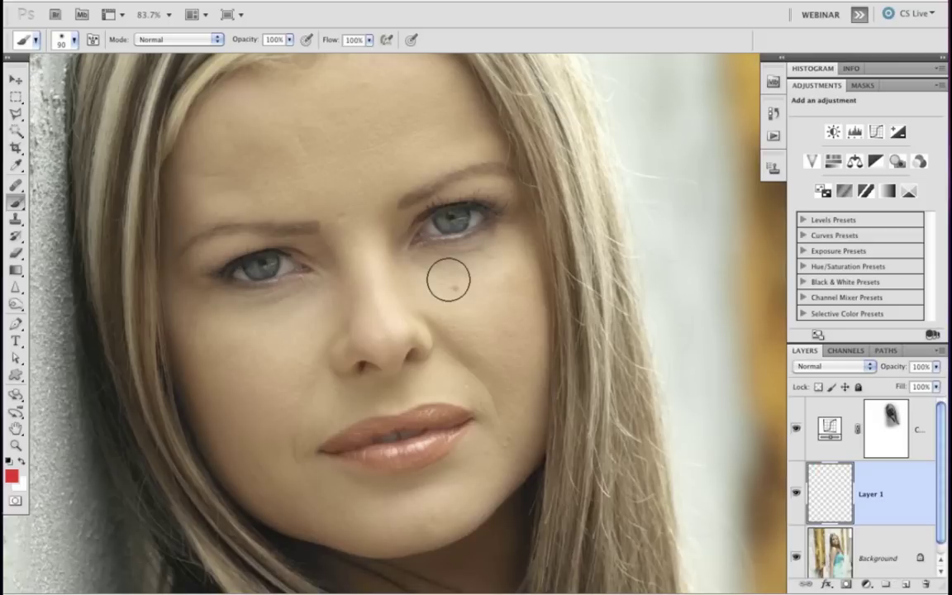
pyautogui.click(822, 85)
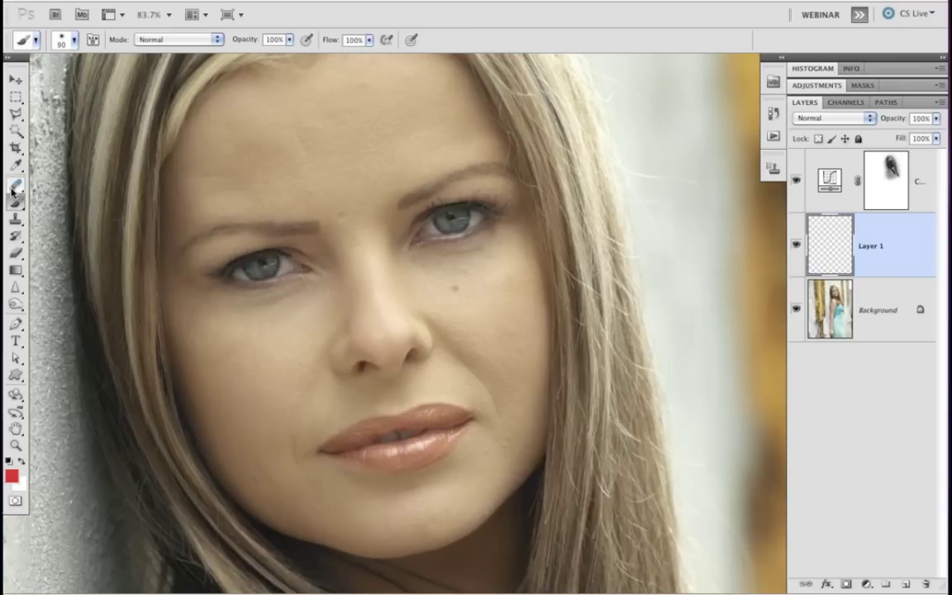
# With the Content-Aware Spot Healing Brush, heal blemishes and lines across the forehead and brows
pyautogui.moveTo(14, 184); pyautogui.dragTo(82, 183)
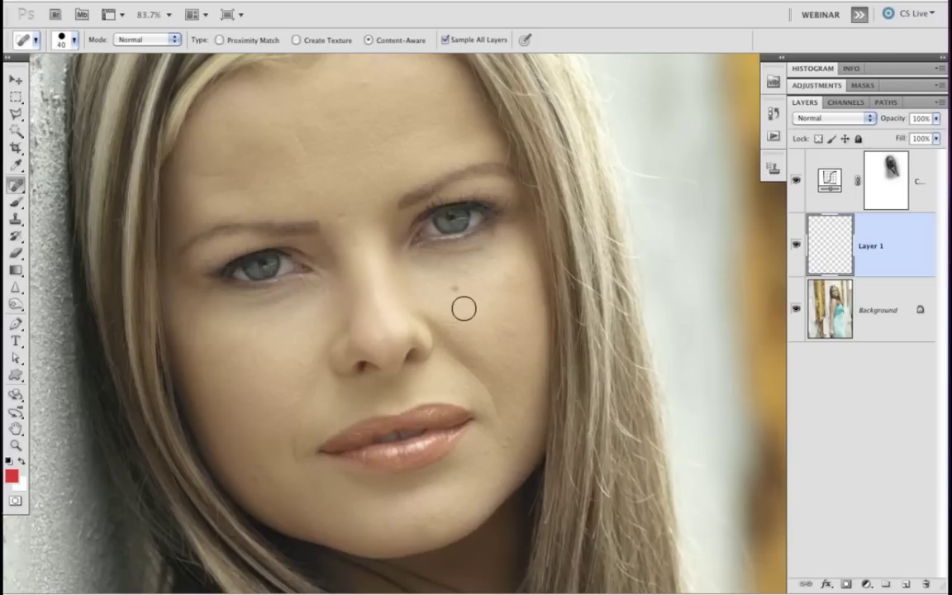
pyautogui.moveTo(343, 160); pyautogui.dragTo(449, 244)
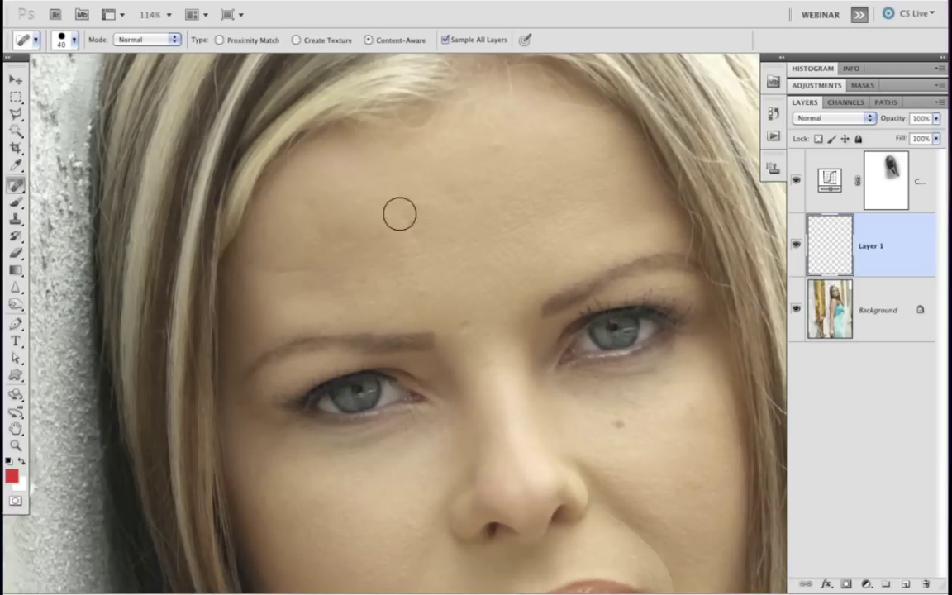
pyautogui.moveTo(399, 212); pyautogui.dragTo(412, 256)
pyautogui.moveTo(412, 219); pyautogui.dragTo(417, 244)
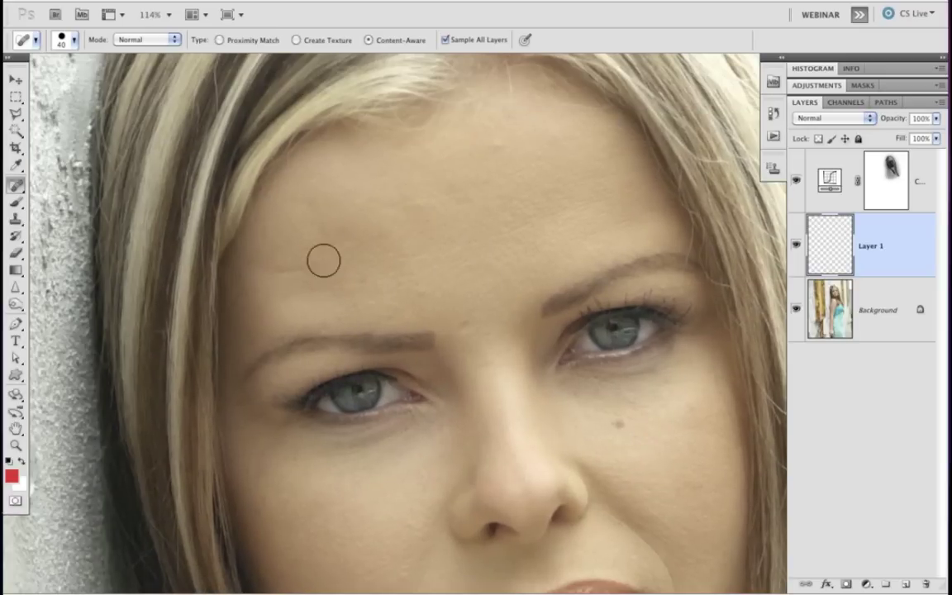
pyautogui.moveTo(268, 263); pyautogui.dragTo(332, 274)
pyautogui.click(459, 323)
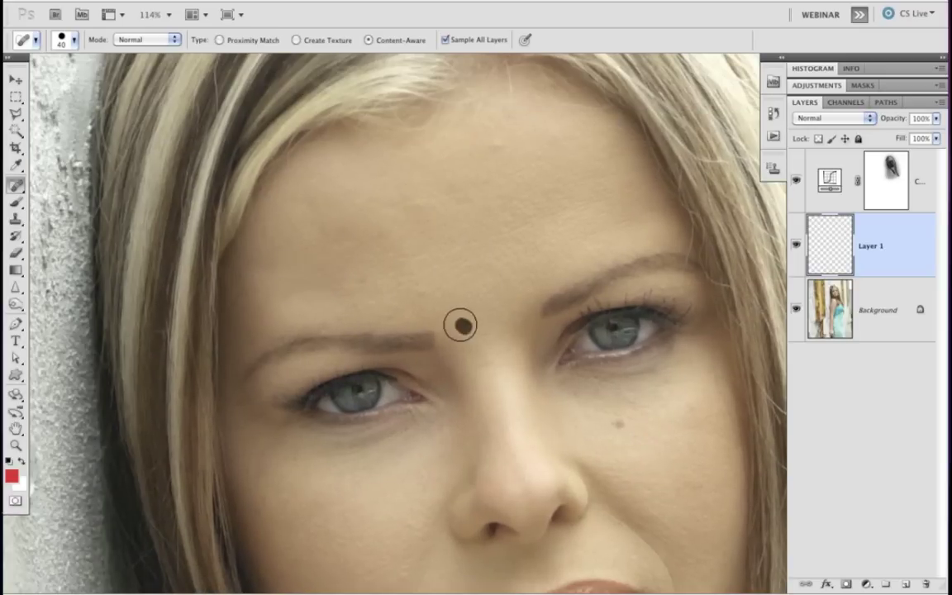
pyautogui.click(510, 234)
pyautogui.moveTo(558, 250); pyautogui.dragTo(648, 208)
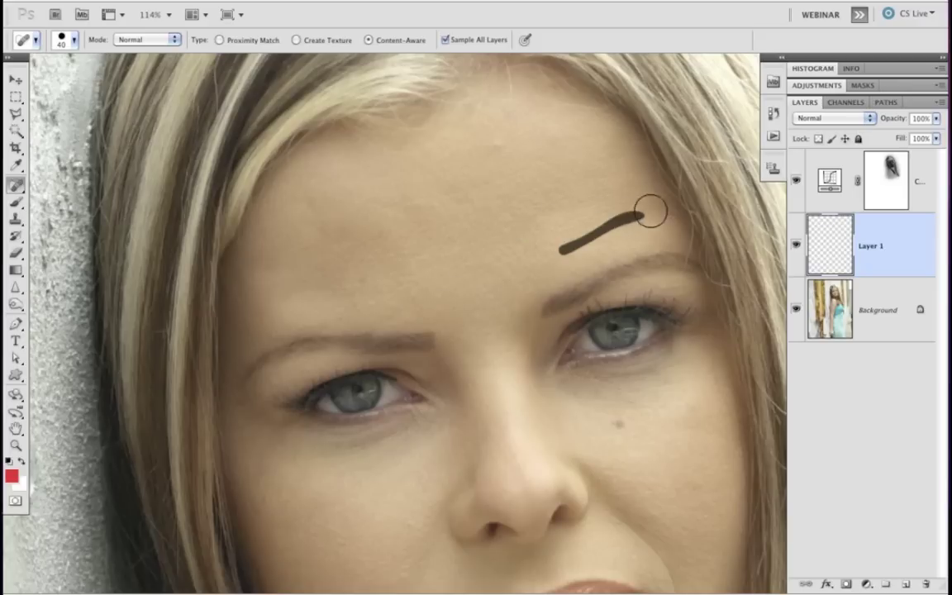
pyautogui.moveTo(405, 205)
pyautogui.mouseDown()
pyautogui.moveTo(525, 174)
pyautogui.moveTo(520, 166)
pyautogui.mouseUp()
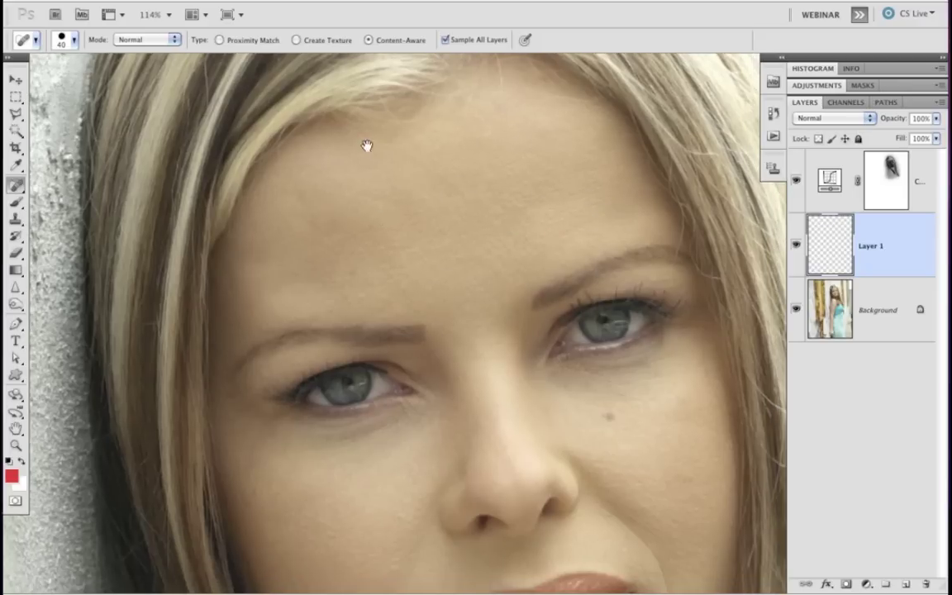
# Heal the small spots on the right cheek, chin and right jaw
pyautogui.scroll(-5, 365, 145)
pyautogui.click(603, 178)
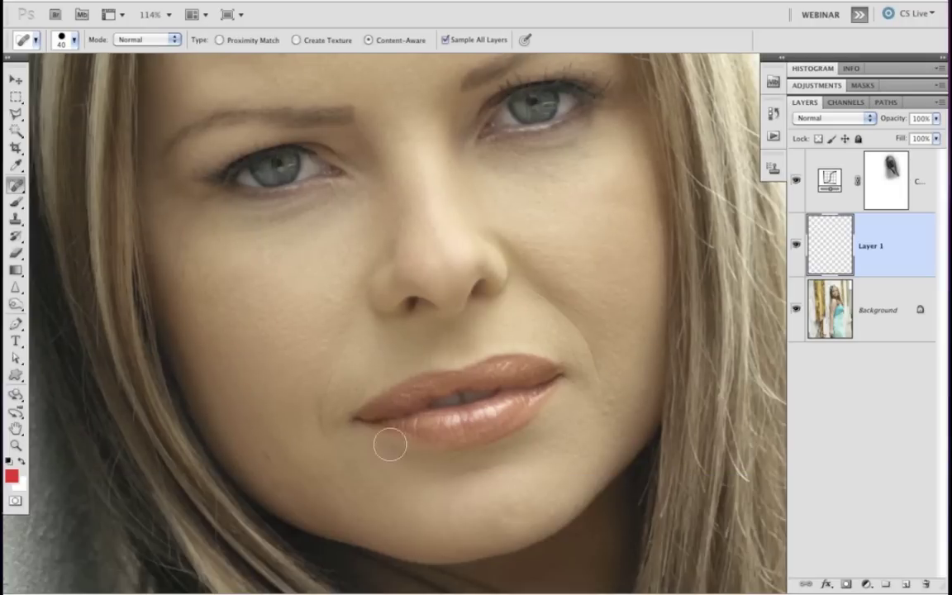
pyautogui.click(276, 476)
pyautogui.moveTo(506, 513); pyautogui.dragTo(526, 513)
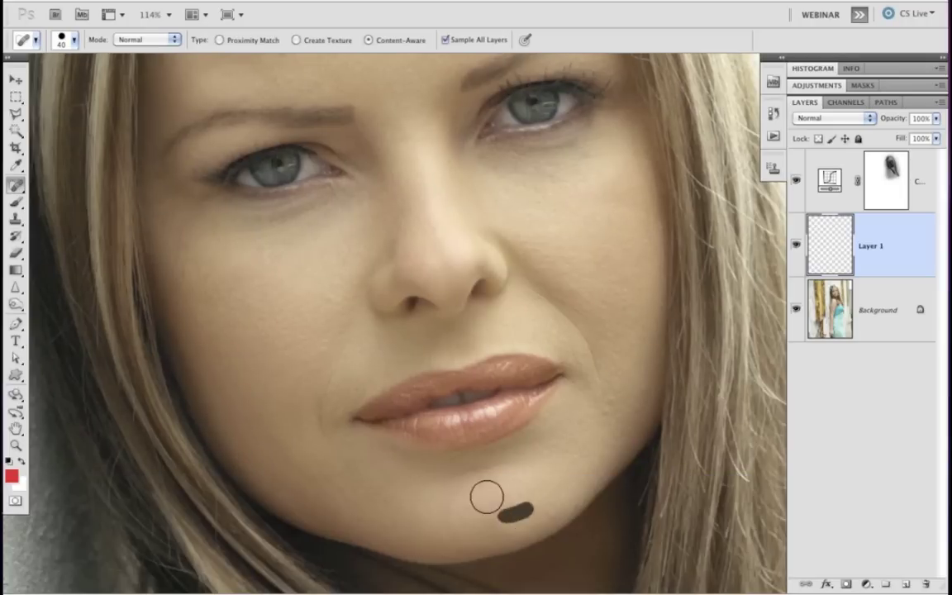
pyautogui.click(602, 409)
pyautogui.click(337, 479)
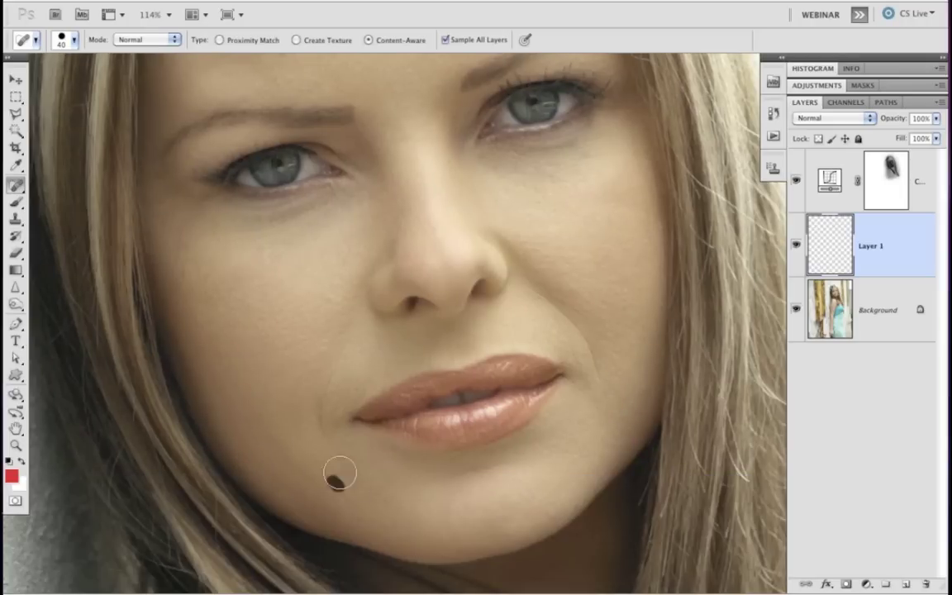
pyautogui.click(276, 456)
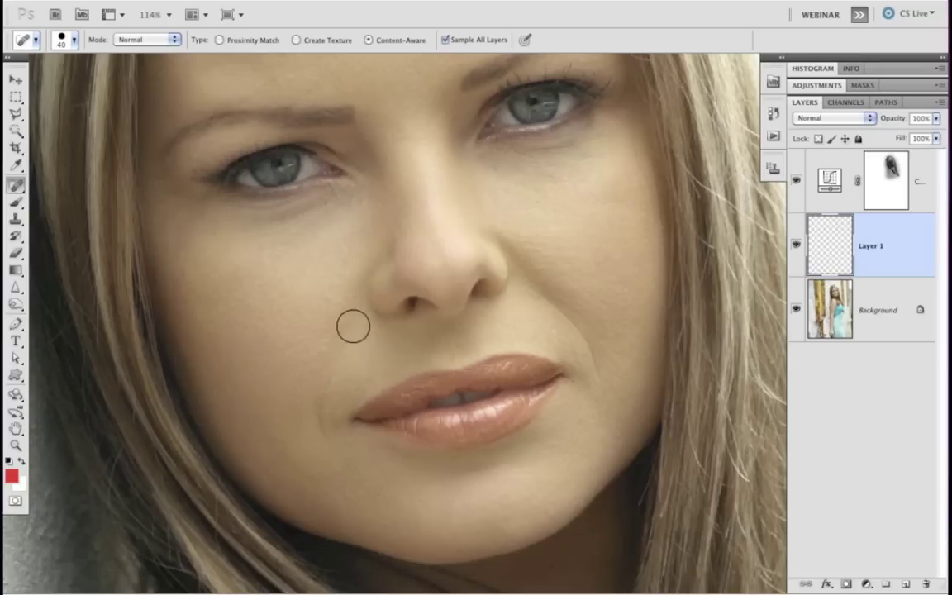
# Soften the smile lines beside the mouth and heal spots below the lips and on the cheek
pyautogui.moveTo(347, 335); pyautogui.dragTo(327, 425)
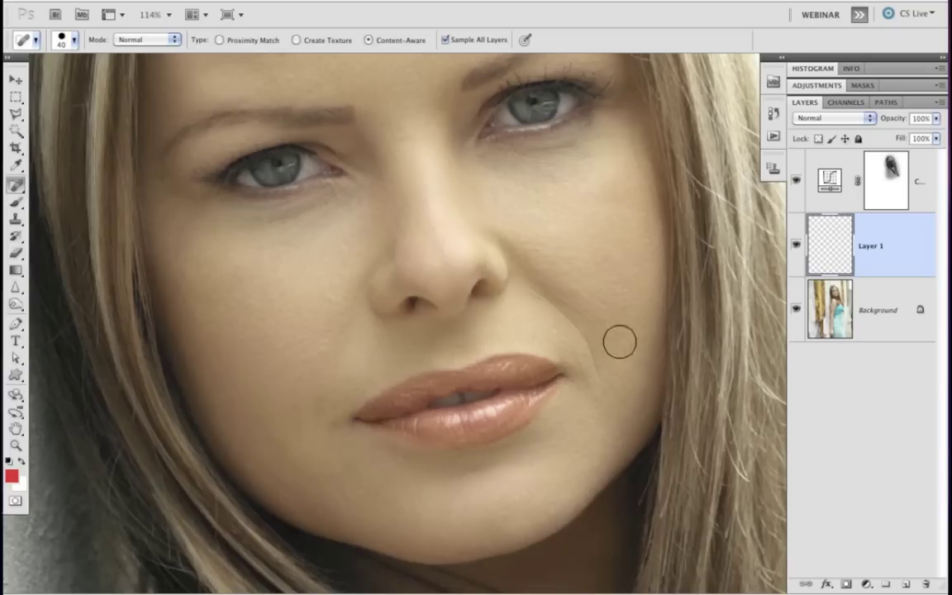
pyautogui.moveTo(530, 286)
pyautogui.mouseDown()
pyautogui.moveTo(567, 319)
pyautogui.moveTo(596, 374)
pyautogui.mouseUp()
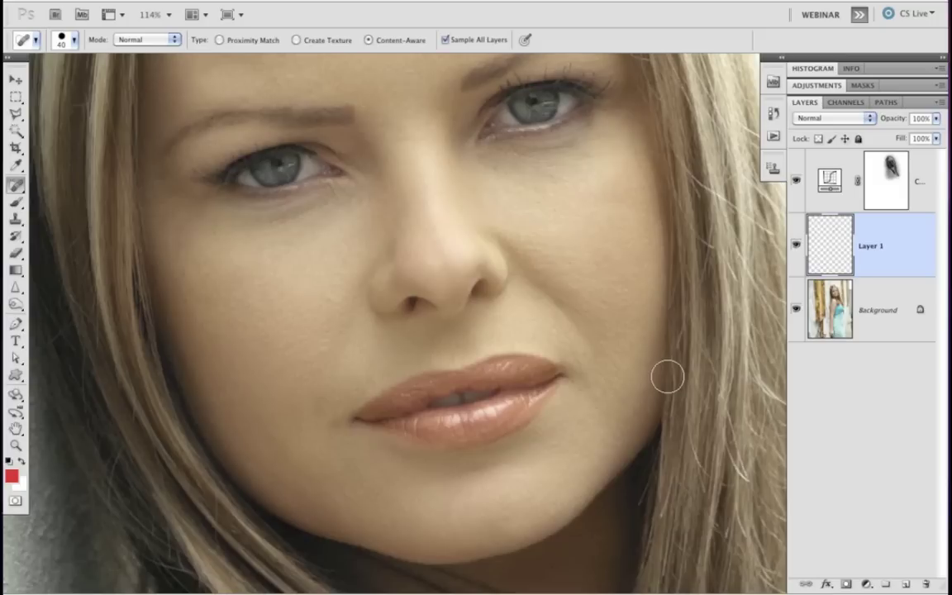
pyautogui.moveTo(317, 403); pyautogui.dragTo(336, 436)
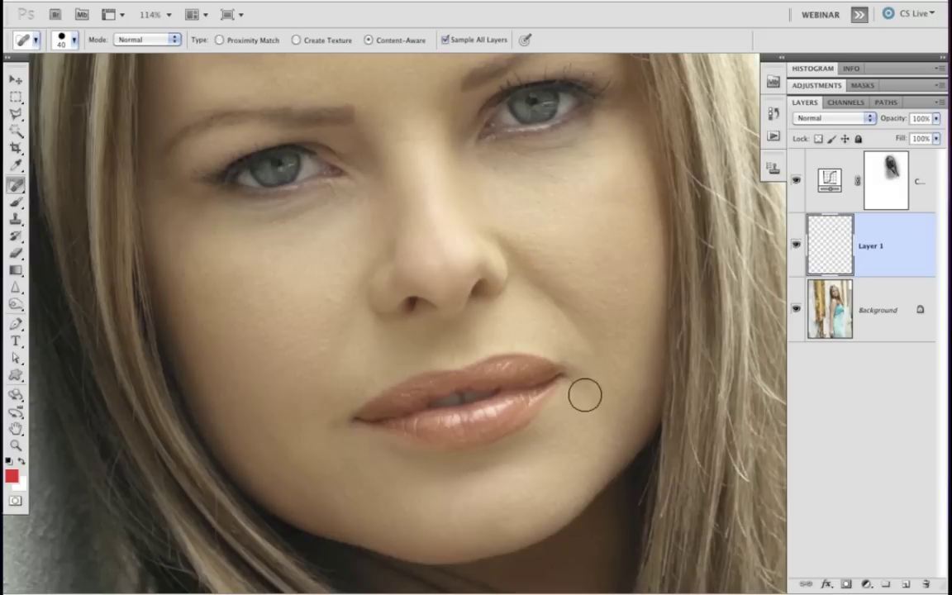
pyautogui.click(581, 387)
pyautogui.click(603, 325)
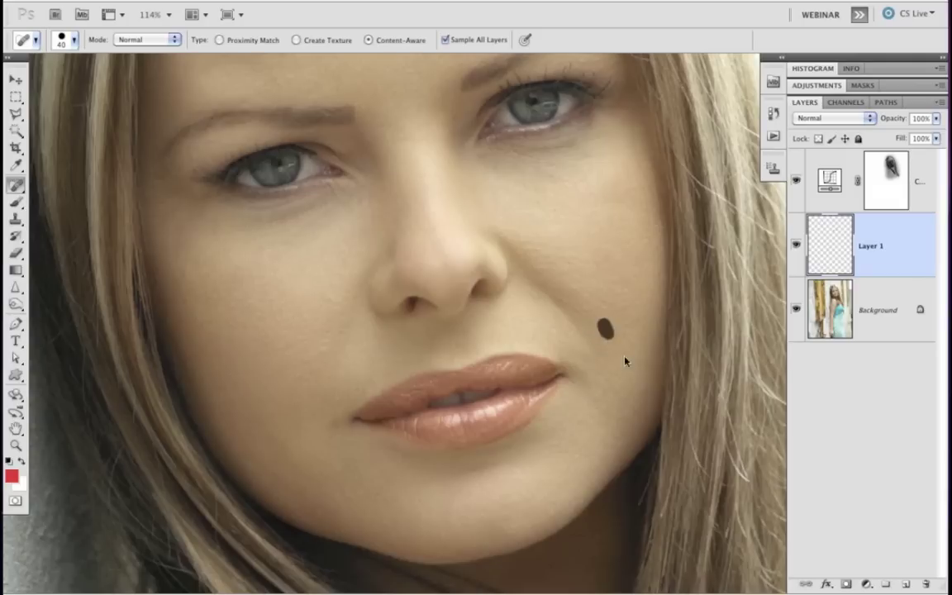
pyautogui.click(554, 329)
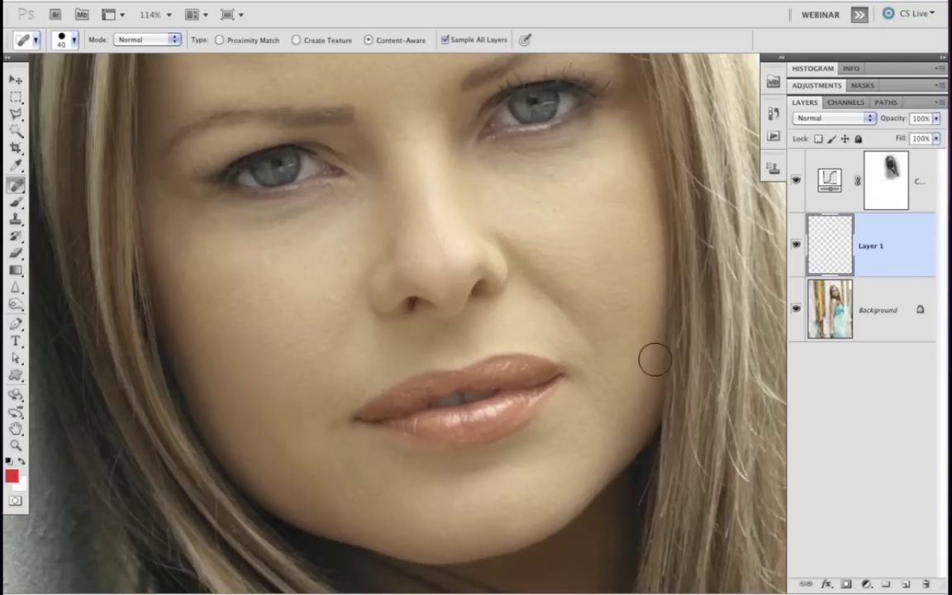
# Add a new empty Layer 2 and spot-heal the skin under the left eye
pyautogui.hotkey('ctrl', 'shift', 'alt', 'n')
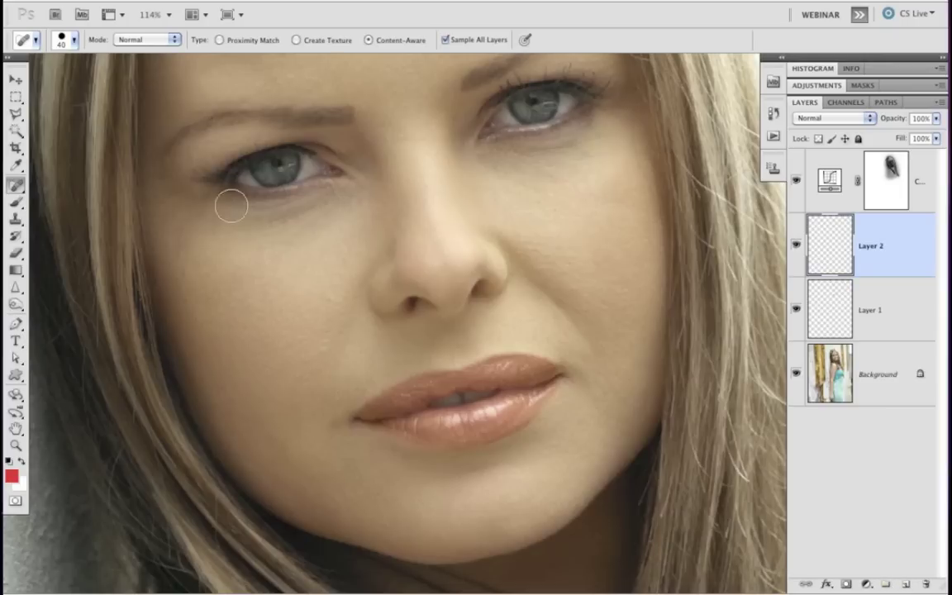
pyautogui.moveTo(318, 197); pyautogui.dragTo(255, 223)
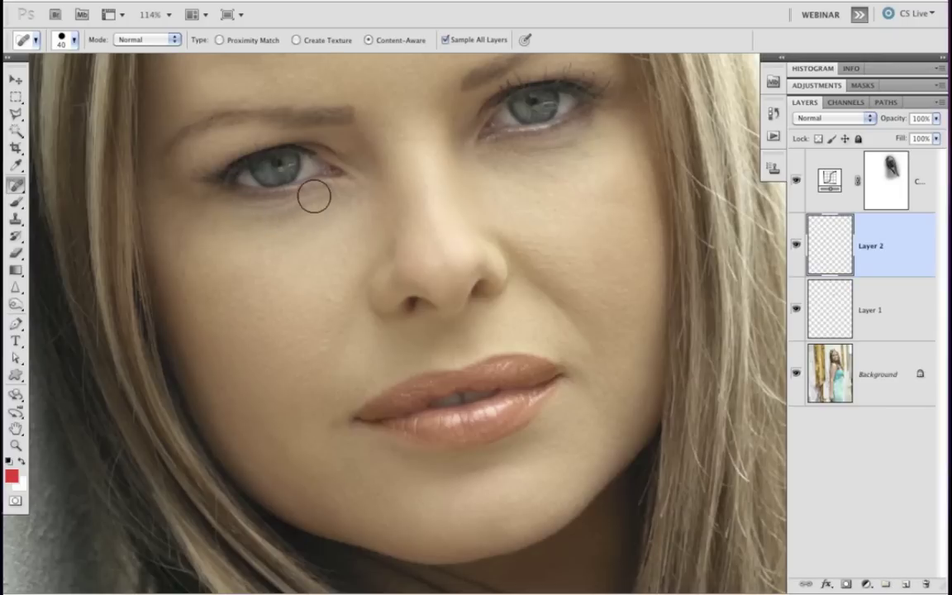
pyautogui.moveTo(314, 196)
pyautogui.mouseDown()
pyautogui.moveTo(252, 207)
pyautogui.moveTo(266, 210)
pyautogui.moveTo(230, 201)
pyautogui.moveTo(248, 227)
pyautogui.mouseUp()
pyautogui.moveTo(238, 233); pyautogui.dragTo(298, 212)
pyautogui.moveTo(239, 208); pyautogui.dragTo(311, 198)
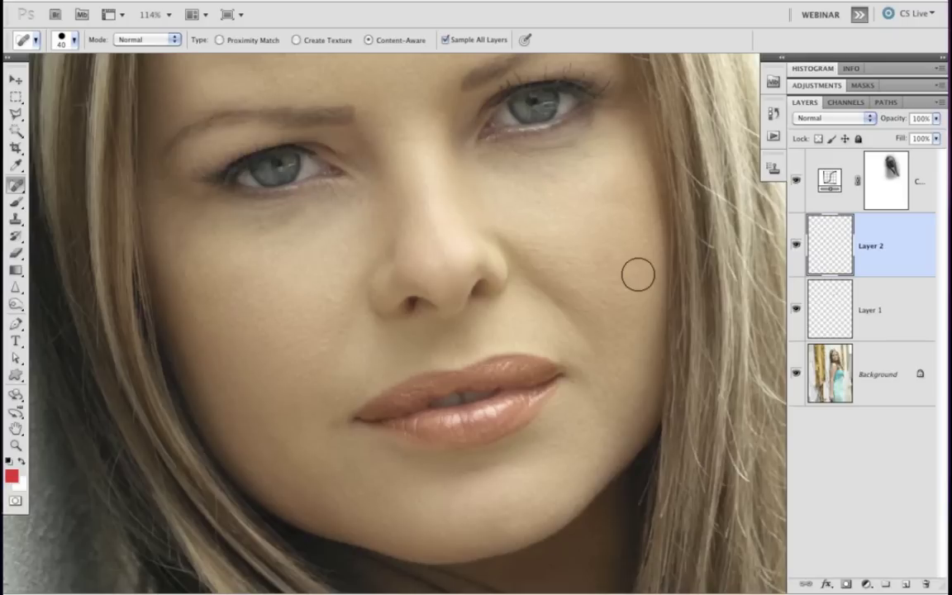
pyautogui.moveTo(256, 209); pyautogui.dragTo(291, 204)
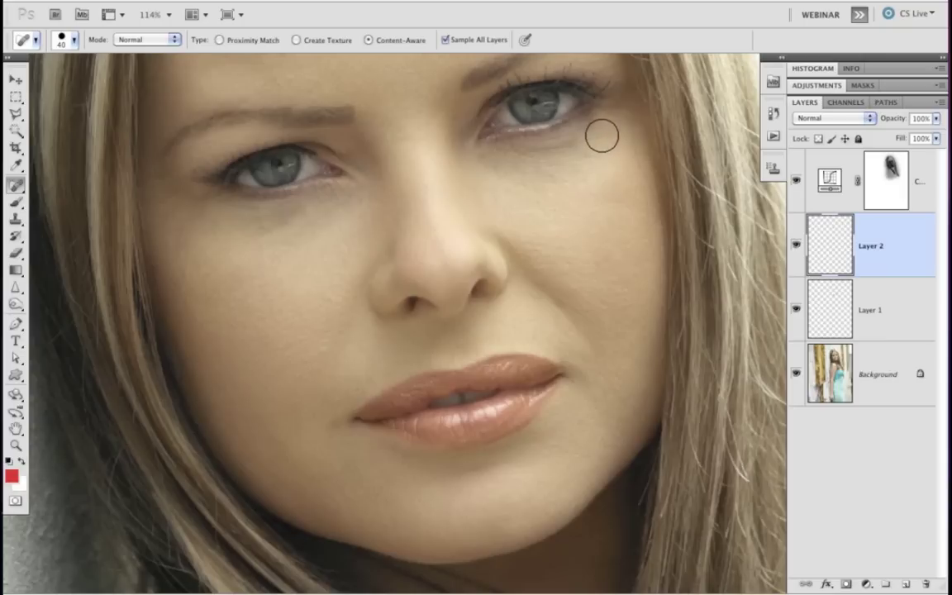
# Spot-heal the skin under the right eye and lower Layer 2's opacity to 55%
pyautogui.moveTo(602, 135); pyautogui.dragTo(524, 149)
pyautogui.moveTo(615, 152); pyautogui.dragTo(543, 156)
pyautogui.moveTo(548, 144); pyautogui.dragTo(574, 141)
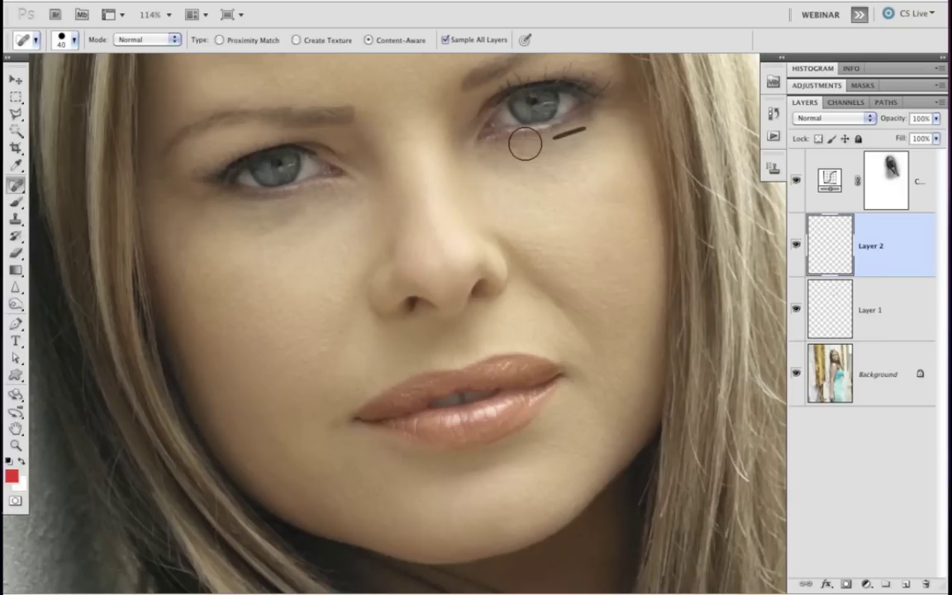
pyautogui.moveTo(510, 149); pyautogui.dragTo(583, 149)
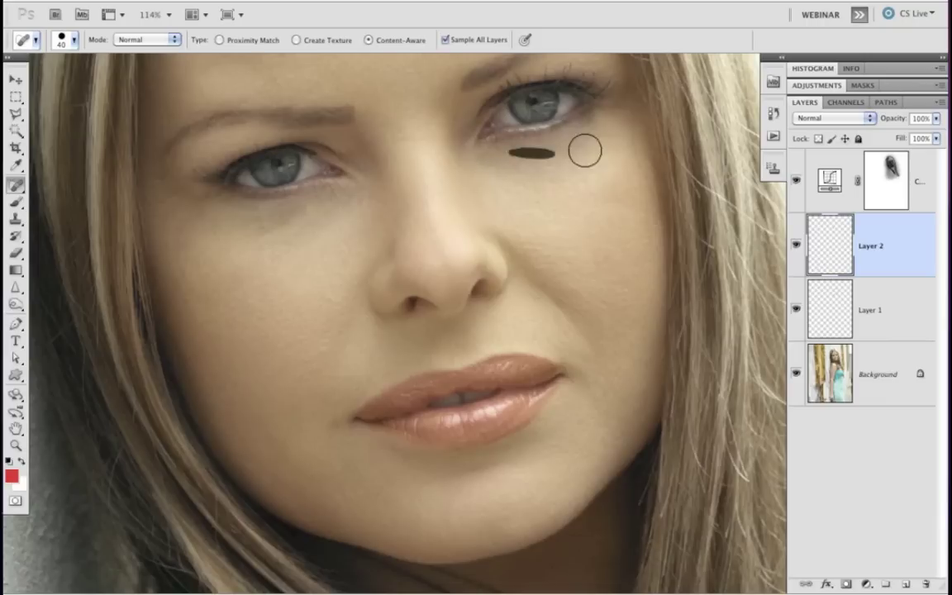
pyautogui.moveTo(494, 147)
pyautogui.mouseDown()
pyautogui.moveTo(524, 150)
pyautogui.moveTo(488, 147)
pyautogui.mouseUp()
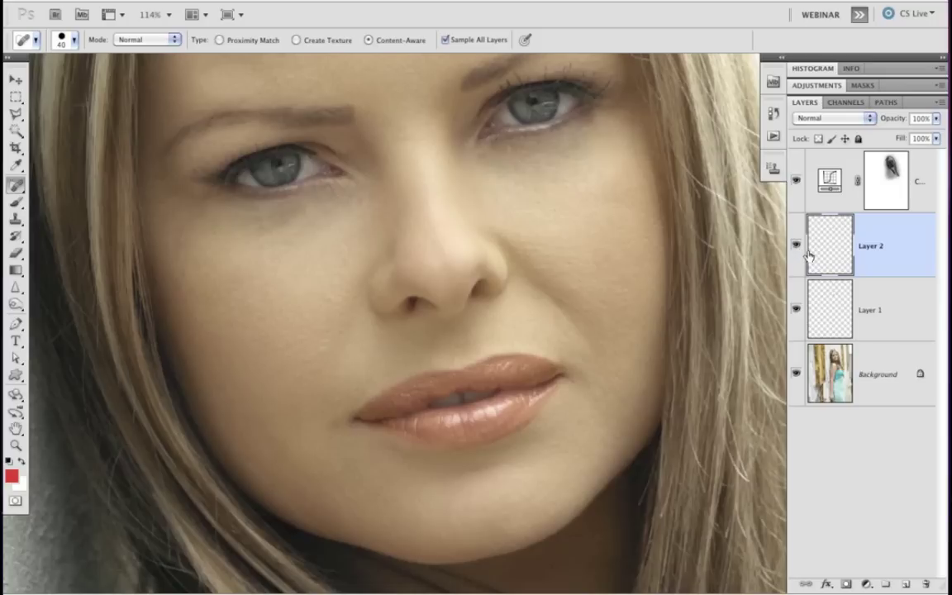
pyautogui.moveTo(895, 122); pyautogui.dragTo(861, 120)
pyautogui.scroll(5, 431, 192)
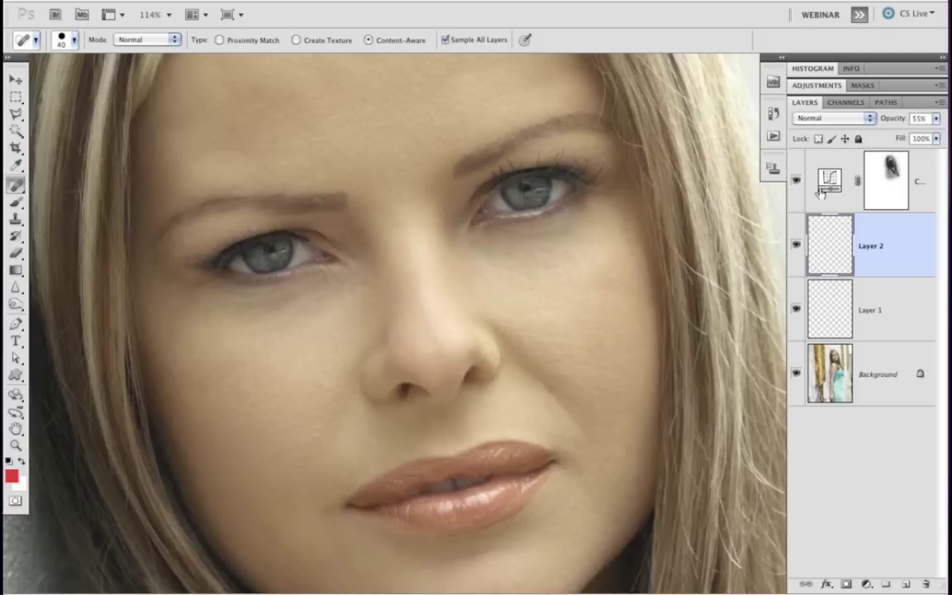
# Add a Levels adjustment layer with white input 193 and invert its mask to black
pyautogui.click(866, 585)
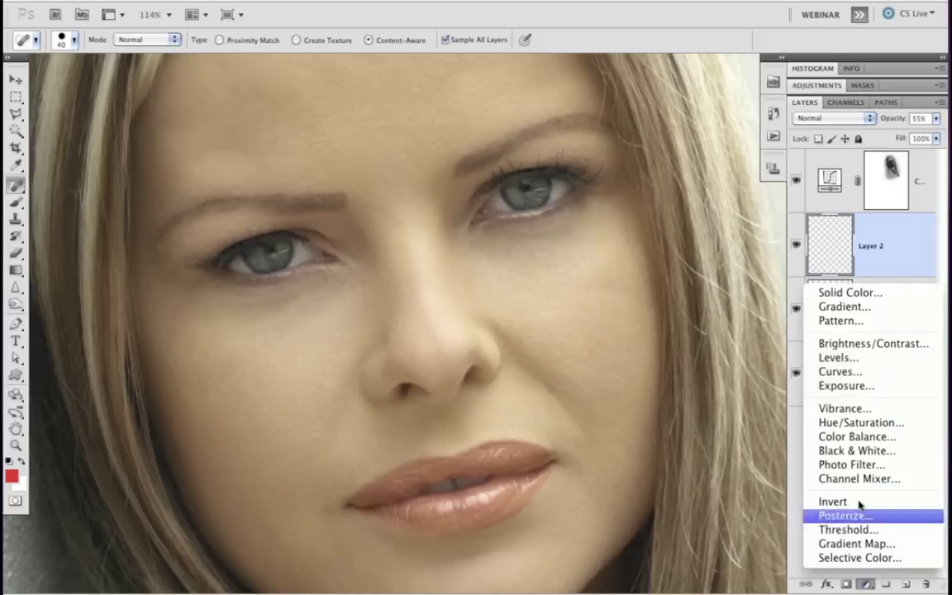
pyautogui.click(854, 364)
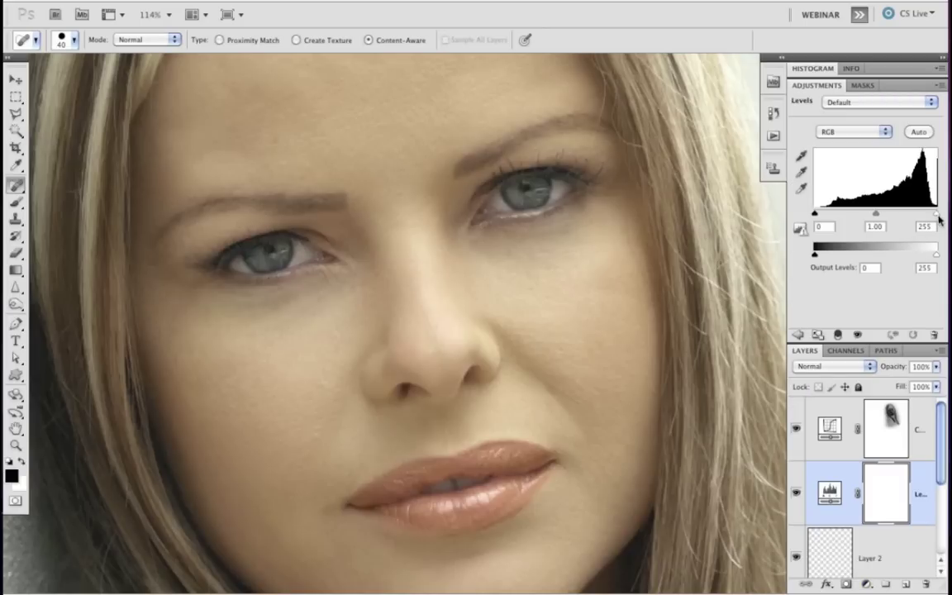
pyautogui.moveTo(937, 215); pyautogui.dragTo(906, 213)
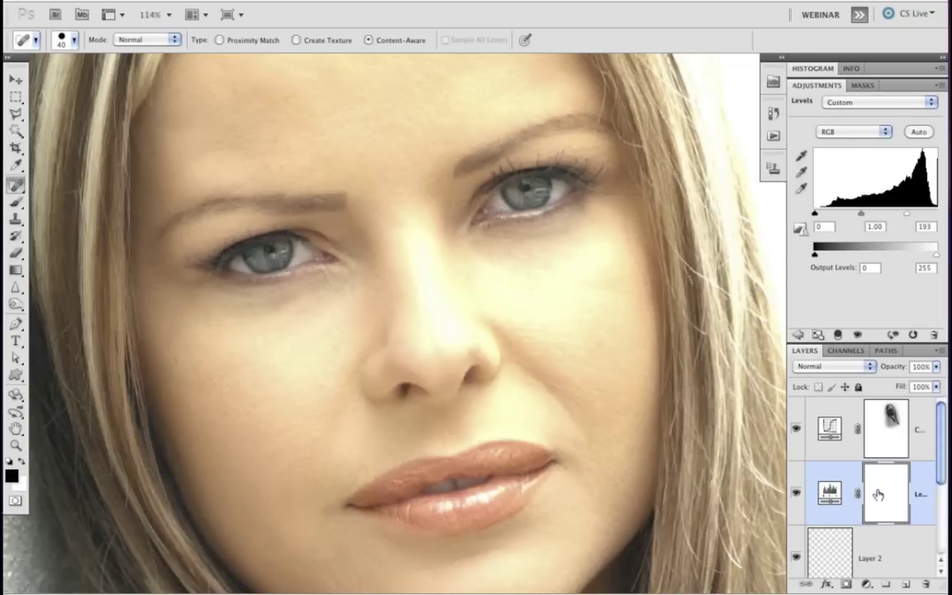
pyautogui.hotkey('ctrl', 'i')
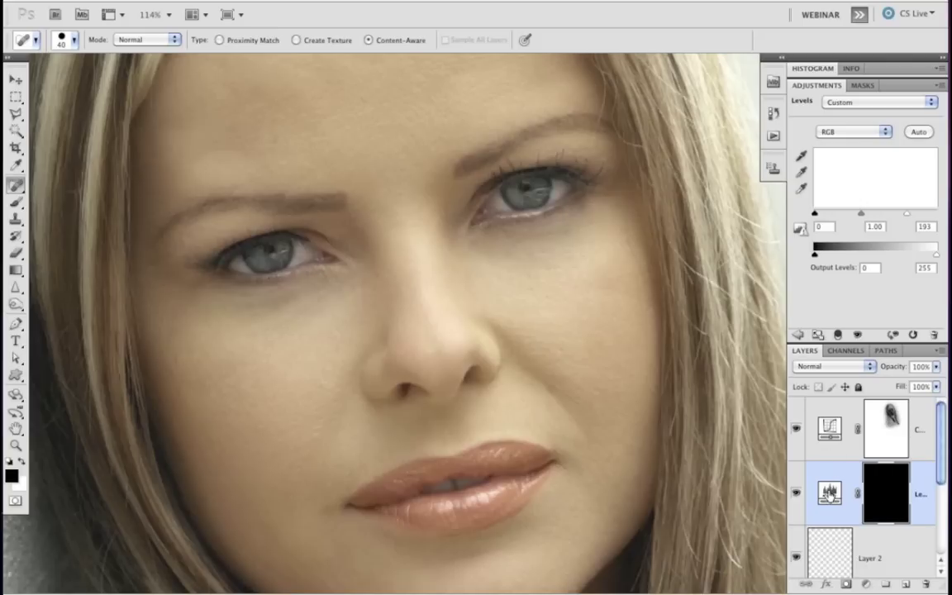
# Move the Levels layer to the top of the stack and zoom in on the right eye
pyautogui.moveTo(829, 421); pyautogui.dragTo(798, 520)
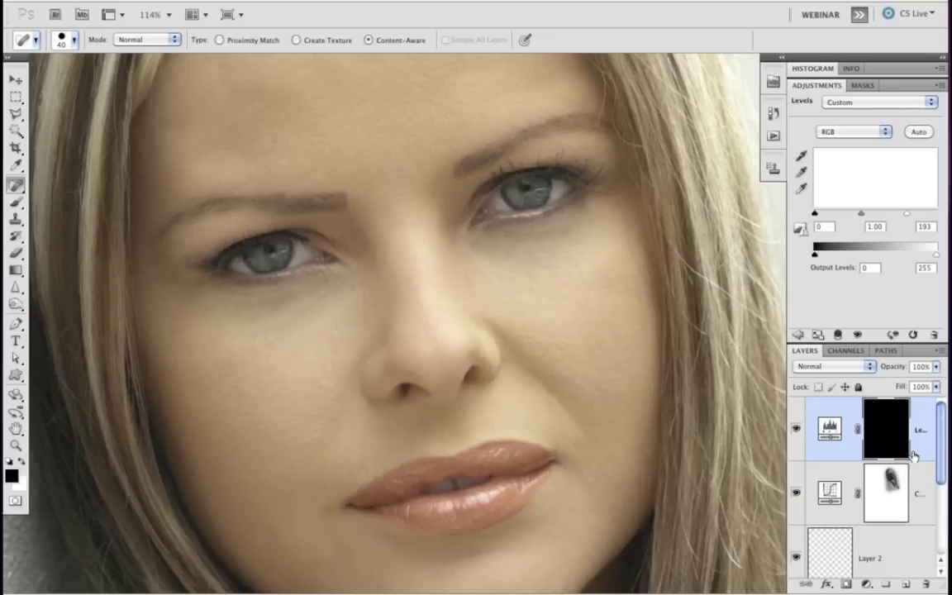
pyautogui.hotkey('ctrl', 'z')
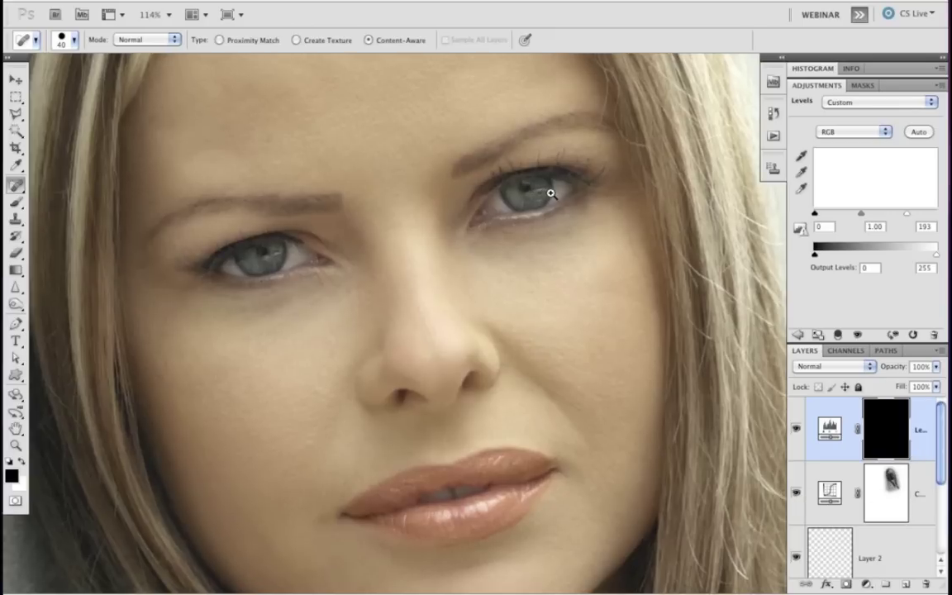
pyautogui.moveTo(551, 194); pyautogui.dragTo(569, 191)
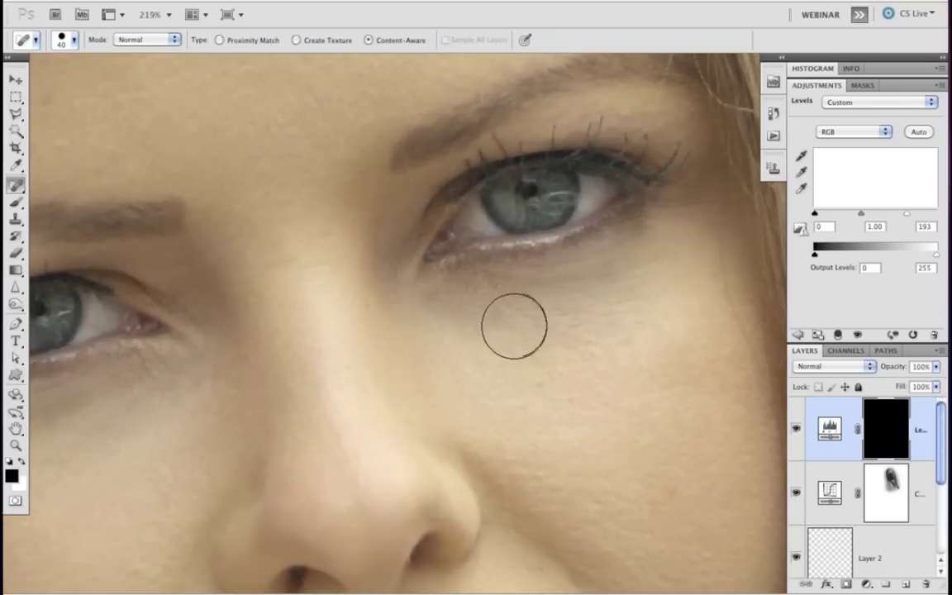
# Set up a size-10 Brush with white as the foreground colour
pyautogui.press('[')
pyautogui.press('[')
pyautogui.press('[')
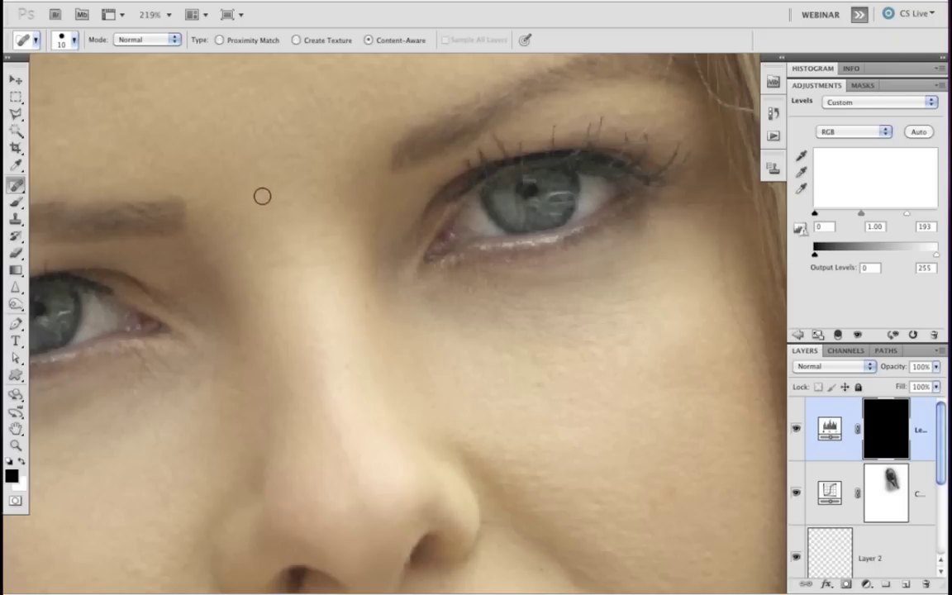
pyautogui.press('x')
pyautogui.press('x')
pyautogui.press('x')
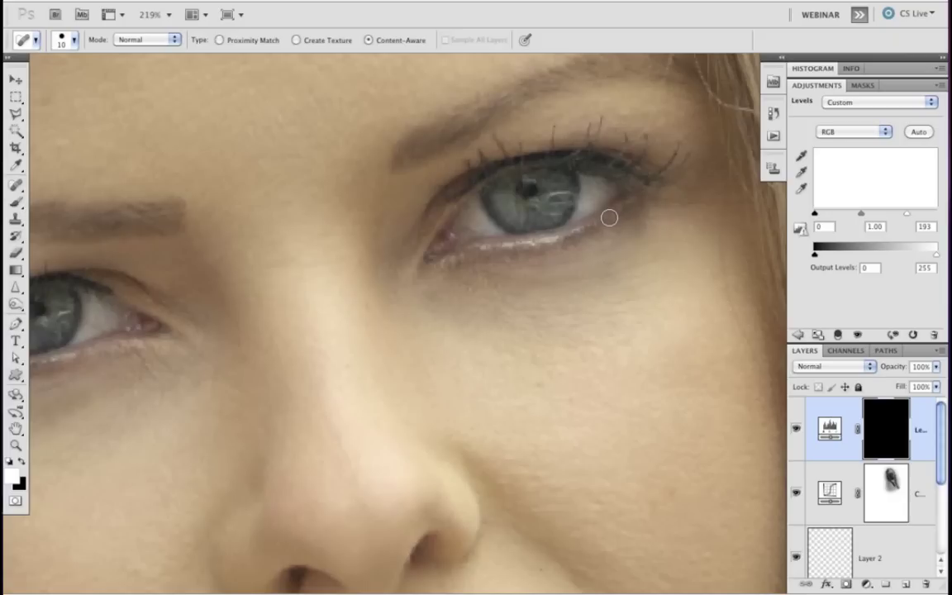
pyautogui.press('b')
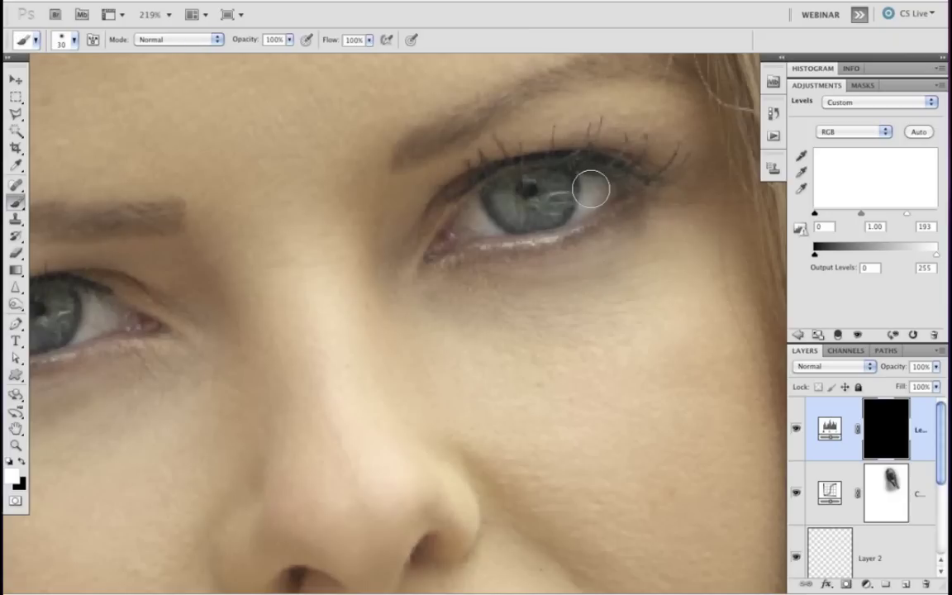
# Paint white strokes with a size-10 brush on the Levels mask around both eyes, then display the mask
pyautogui.press('[')
pyautogui.press('[')
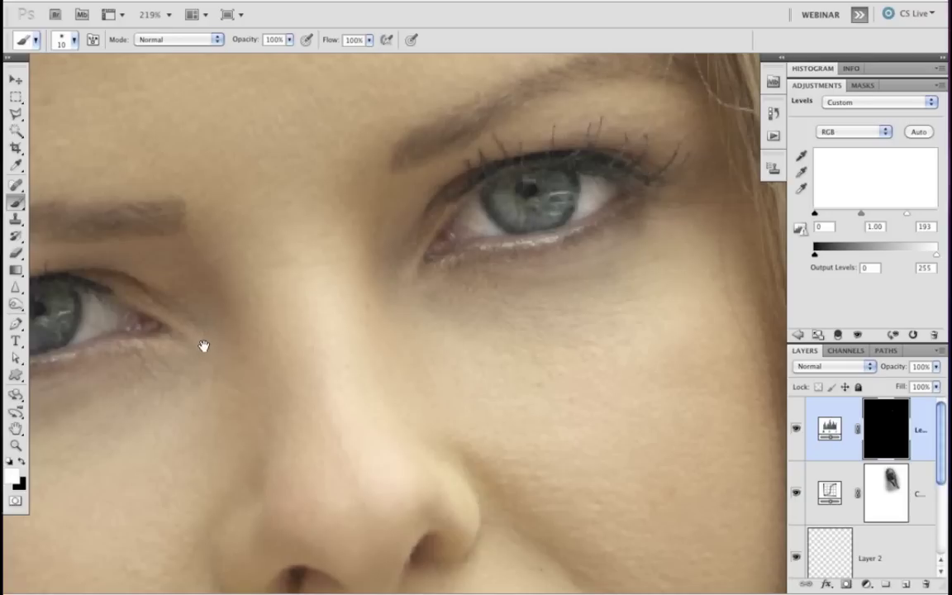
pyautogui.moveTo(209, 345); pyautogui.dragTo(380, 321)
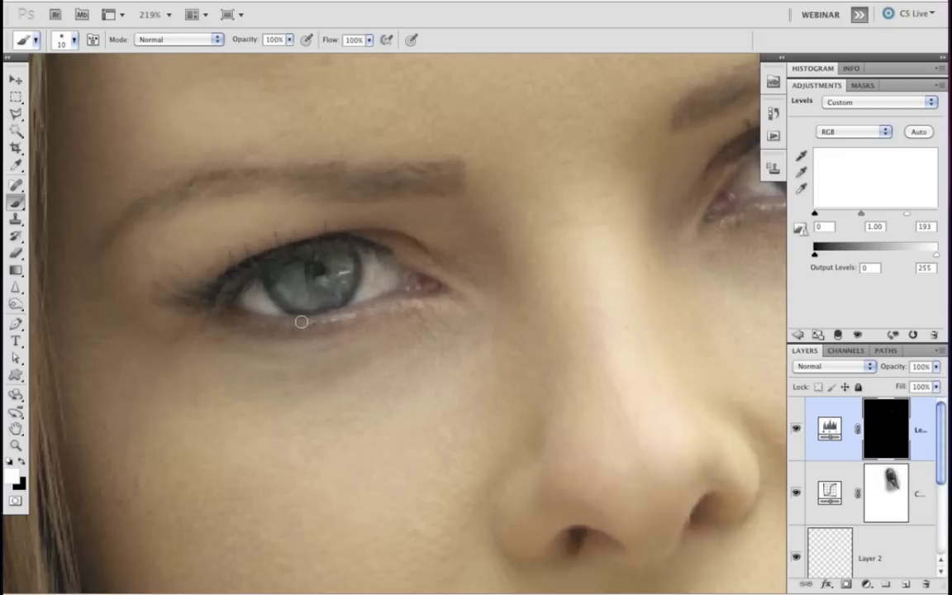
pyautogui.press('x')
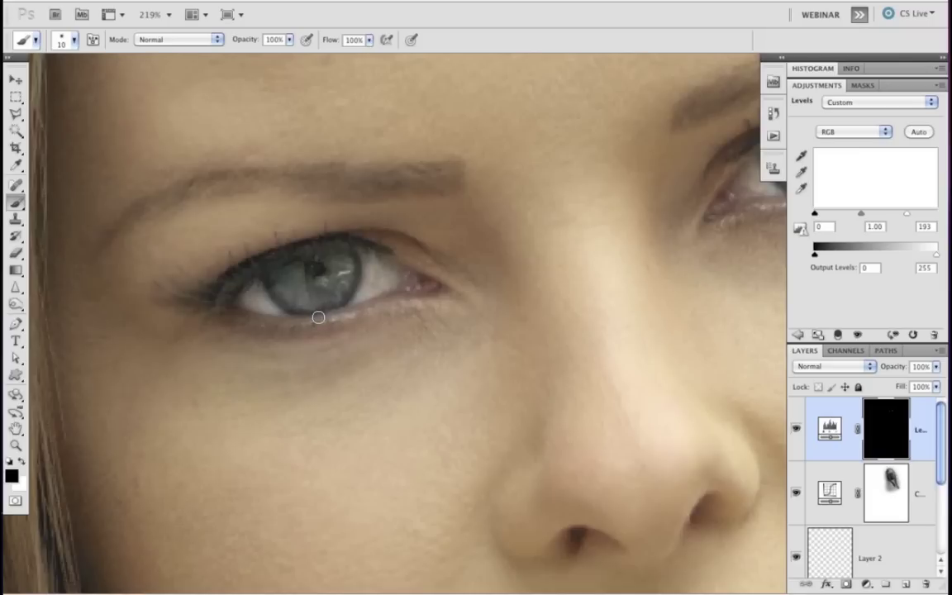
pyautogui.press('x')
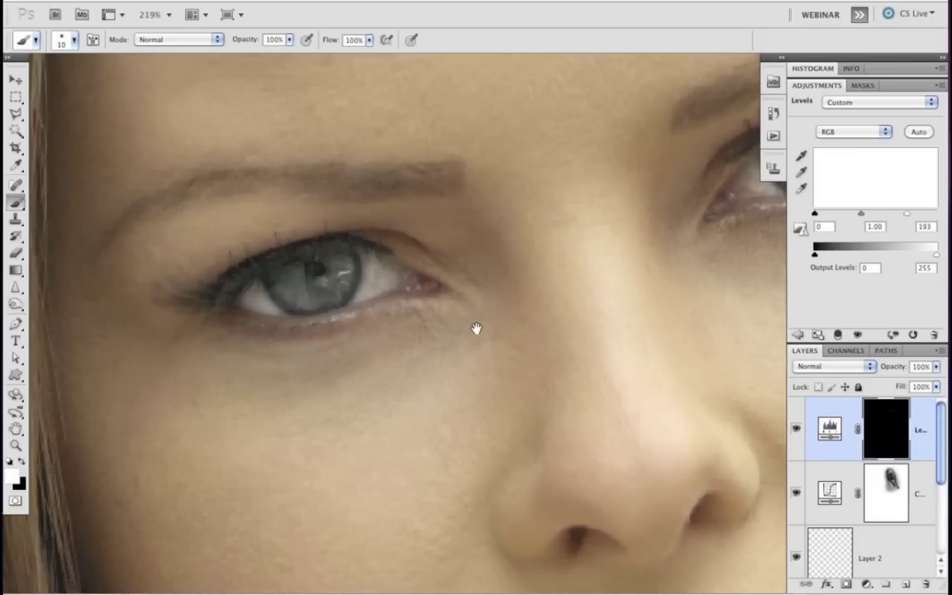
pyautogui.moveTo(355, 377); pyautogui.dragTo(231, 473)
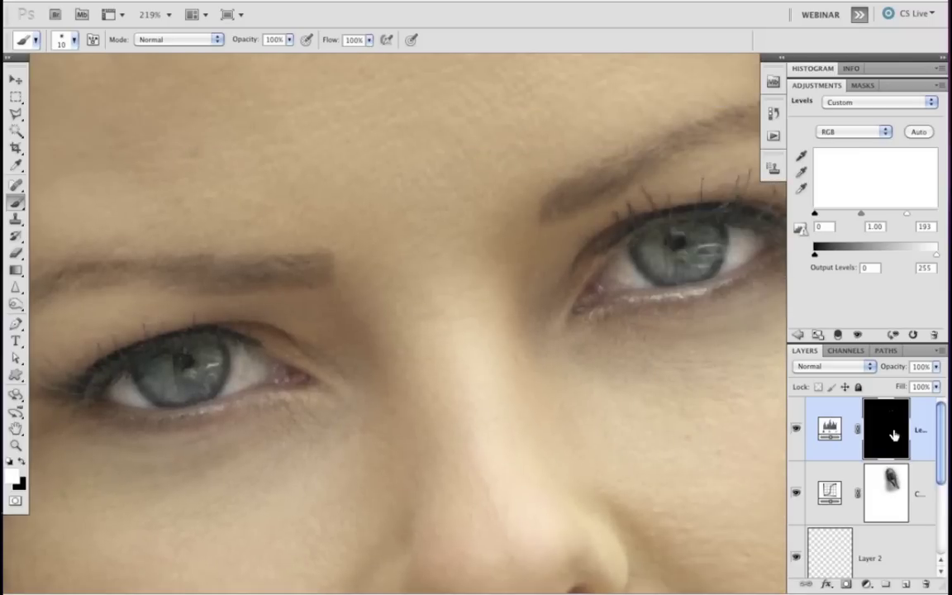
pyautogui.keyDown('alt'); pyautogui.click(888, 436); pyautogui.keyUp('alt')
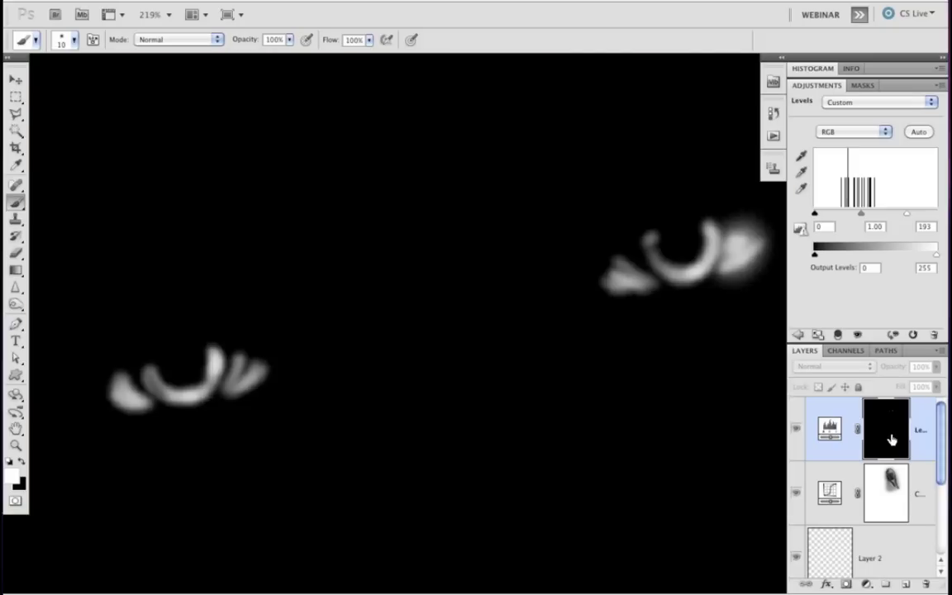
# Return from mask view to the photo at 100% zoom, recentred on the face
pyautogui.keyDown('alt'); pyautogui.click(900, 408); pyautogui.keyUp('alt')
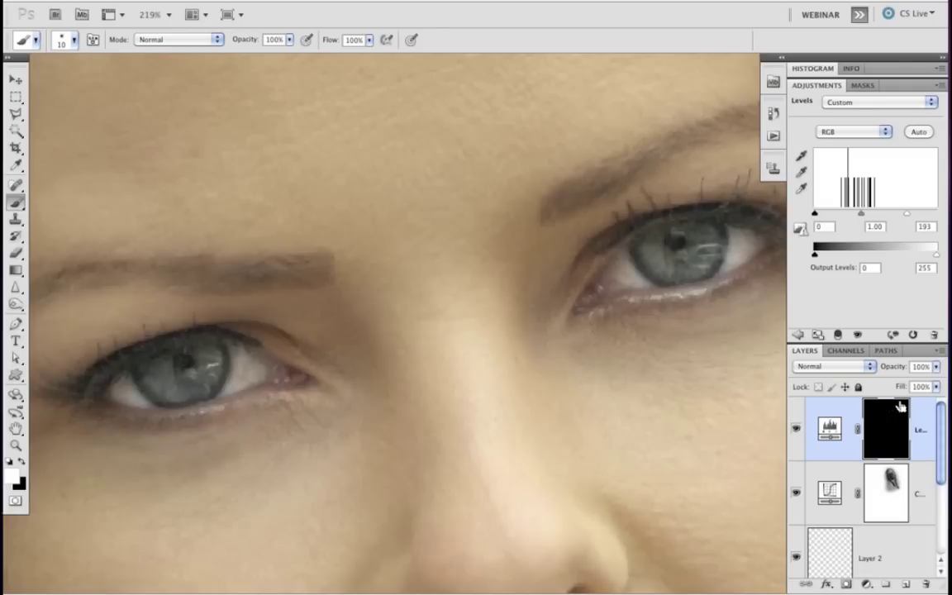
pyautogui.press('super+1')
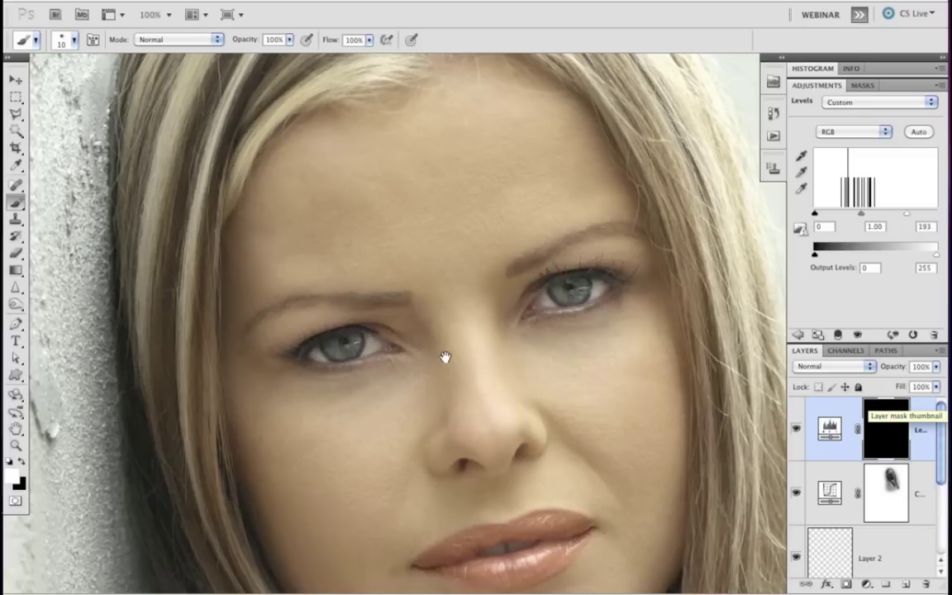
pyautogui.moveTo(436, 323); pyautogui.dragTo(395, 245)
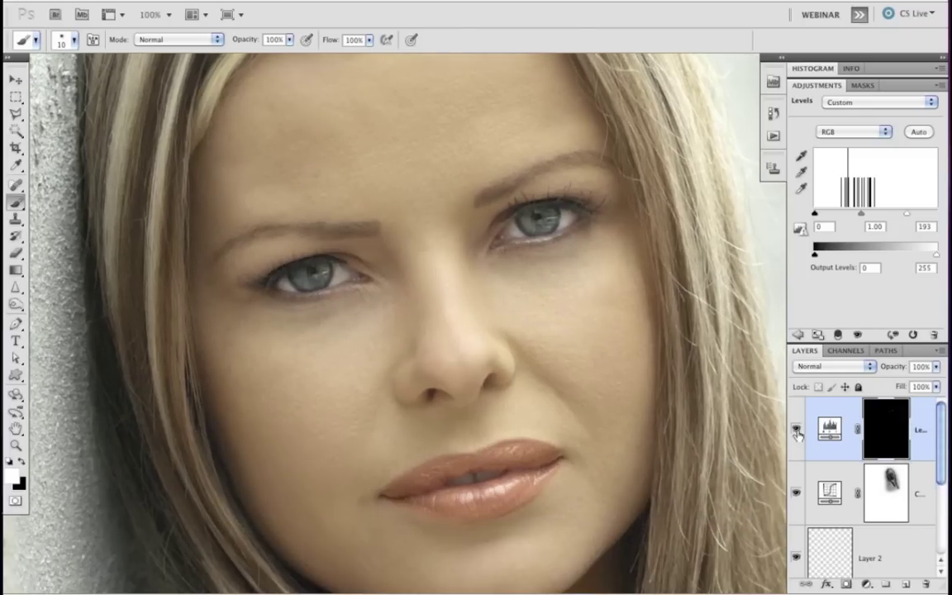
# Toggle the Levels layer's visibility to compare before and after, leave it on, and zoom to 50%
pyautogui.click(796, 429)
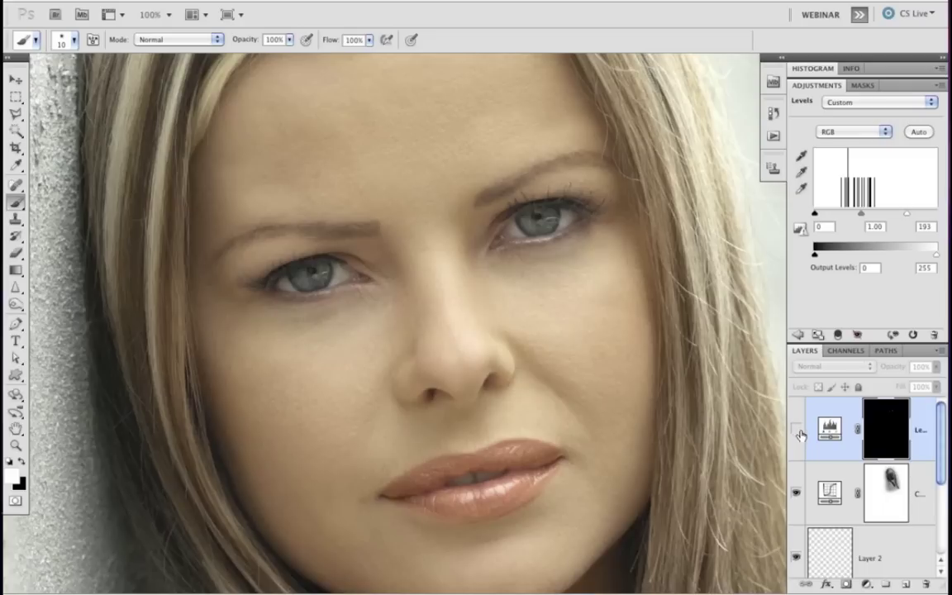
pyautogui.click(795, 433)
pyautogui.click(795, 435)
pyautogui.click(796, 434)
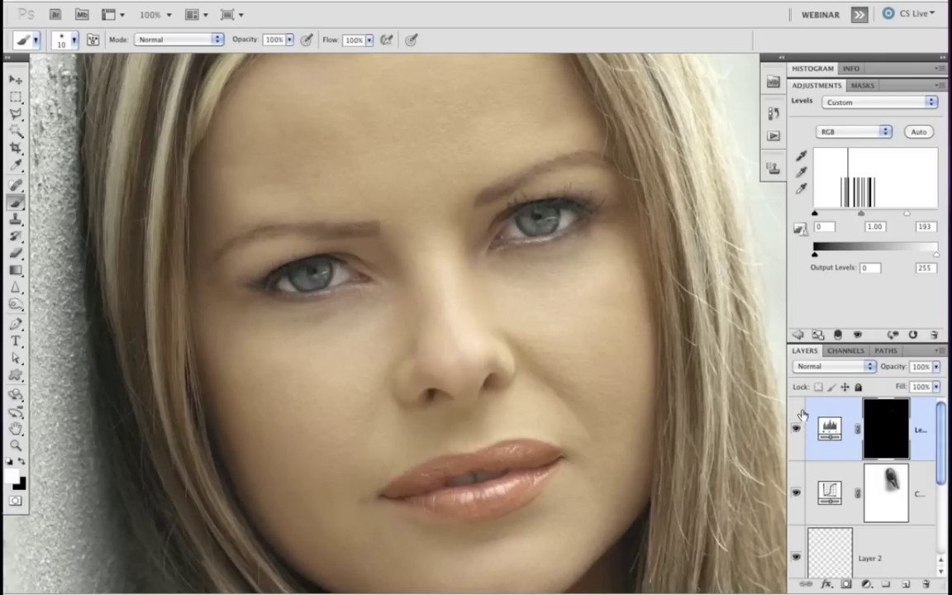
pyautogui.hotkey('ctrl', '-')
pyautogui.hotkey('ctrl', '-')
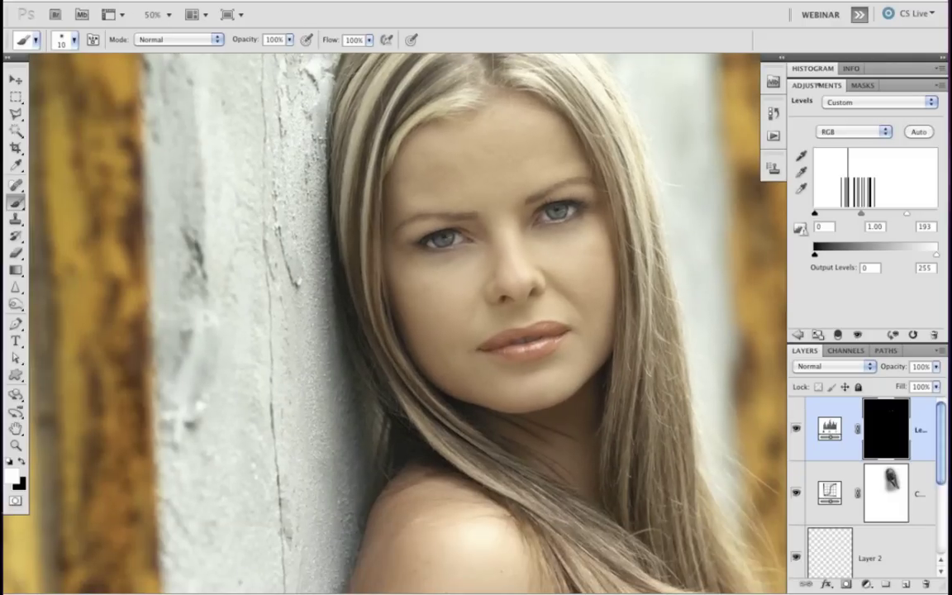
pyautogui.doubleClick(816, 86)
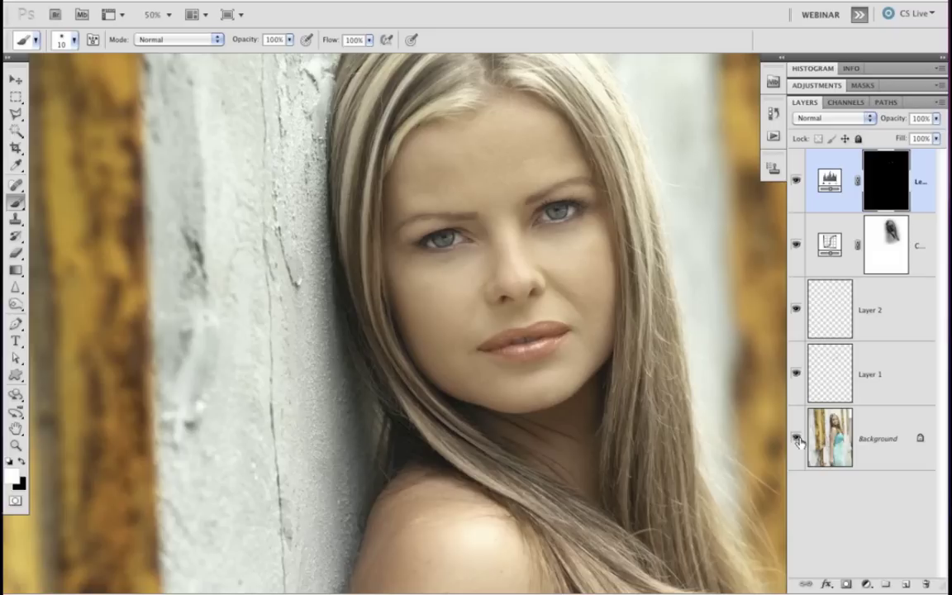
pyautogui.keyDown('alt'); pyautogui.click(796, 440); pyautogui.keyUp('alt')
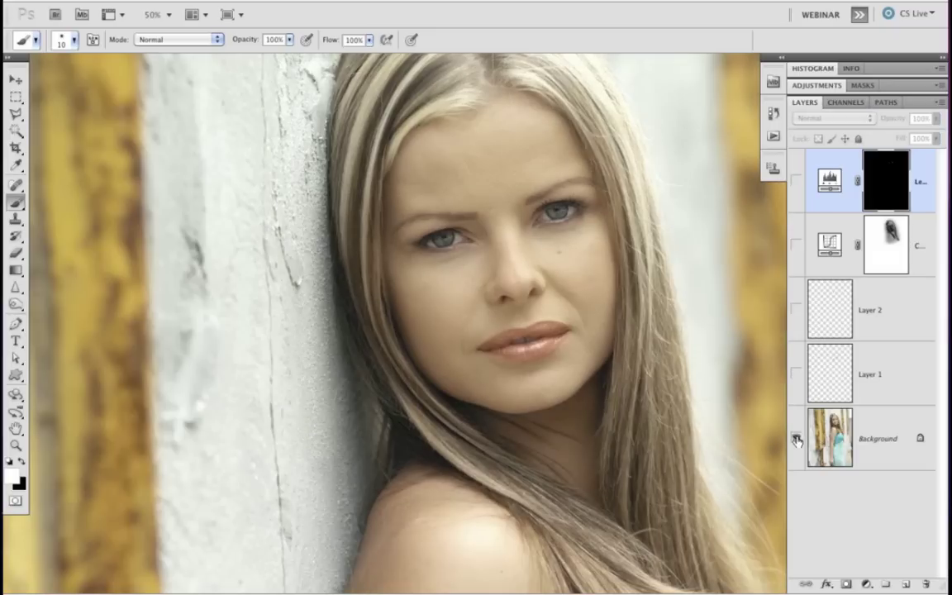
pyautogui.keyDown('alt'); pyautogui.click(796, 440); pyautogui.keyUp('alt')
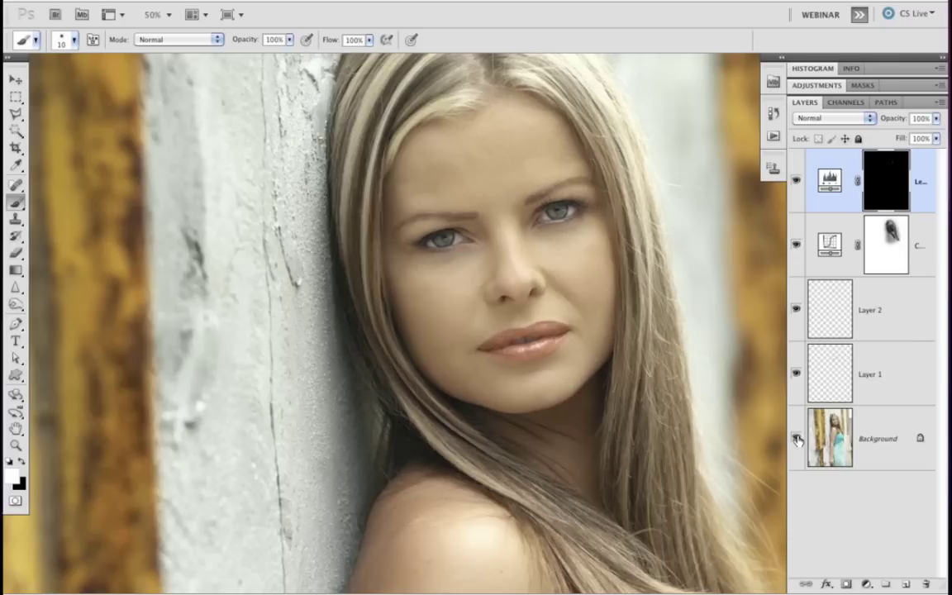
pyautogui.keyDown('alt'); pyautogui.click(795, 440); pyautogui.keyUp('alt')
pyautogui.keyDown('alt'); pyautogui.click(796, 440); pyautogui.keyUp('alt')
# Switch from Photoshop to Finder and launch System Preferences from the Dock
pyautogui.press('super+Tab')
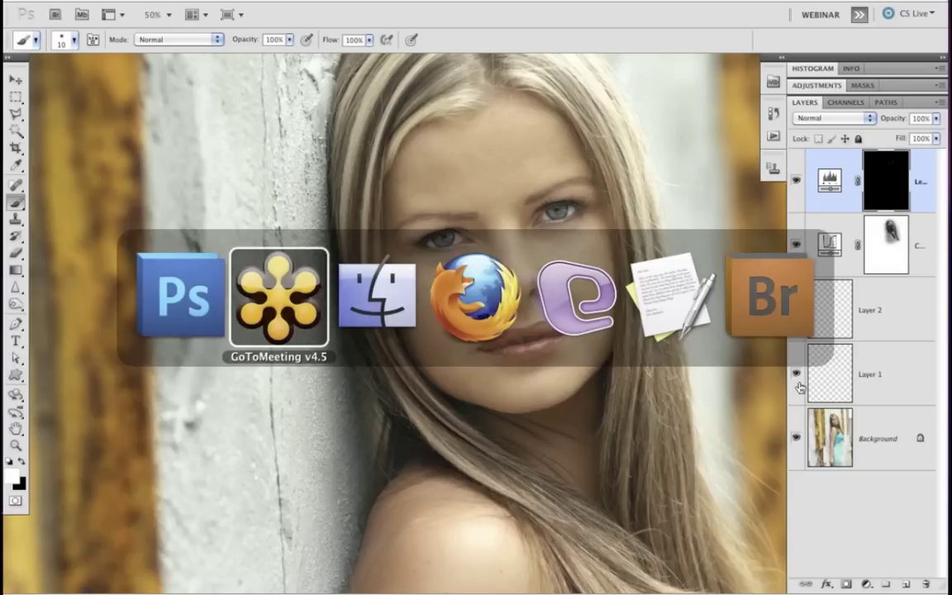
pyautogui.press('super+Tab')
pyautogui.press('super+Tab')
pyautogui.press('super+Tab')
pyautogui.press('super+Tab')
pyautogui.press('super+Tab')
pyautogui.press('super+Tab')
pyautogui.press('super+Tab')
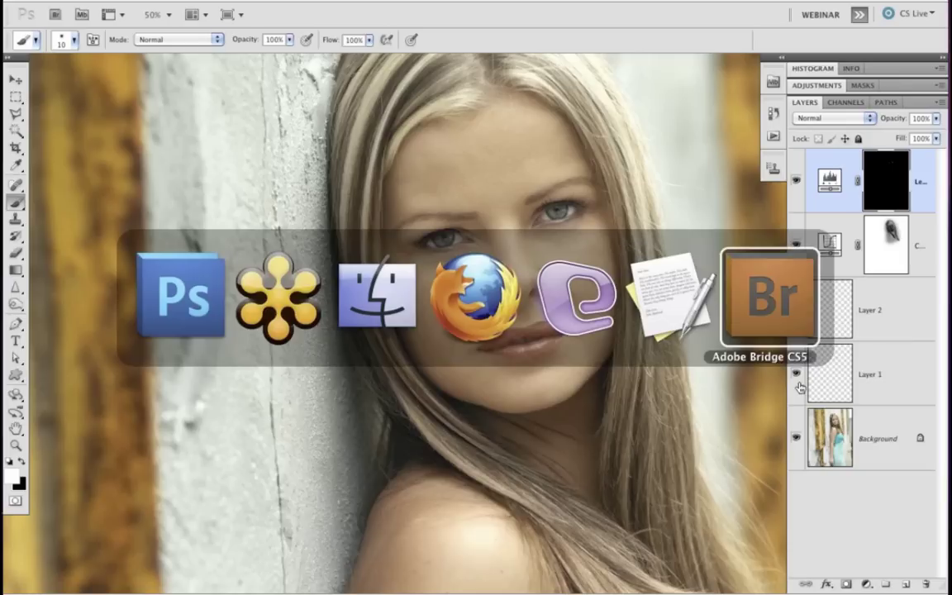
pyautogui.press('super+Tab')
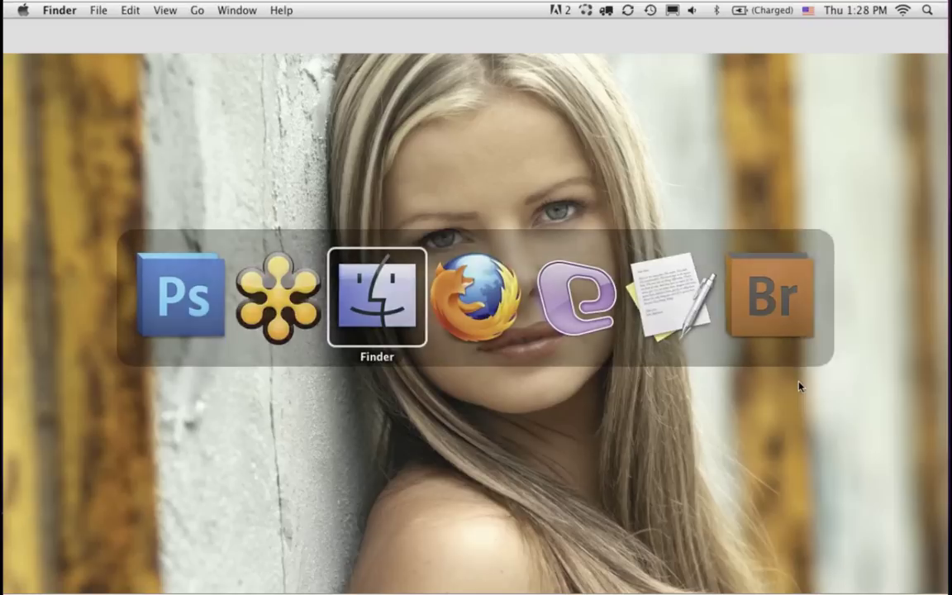
pyautogui.moveTo(731, 578)
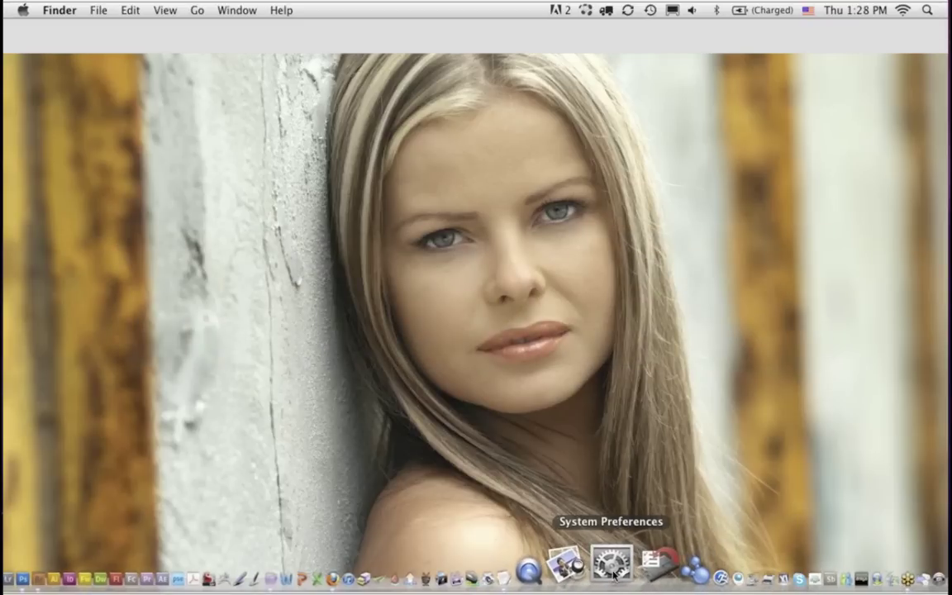
pyautogui.click(614, 570)
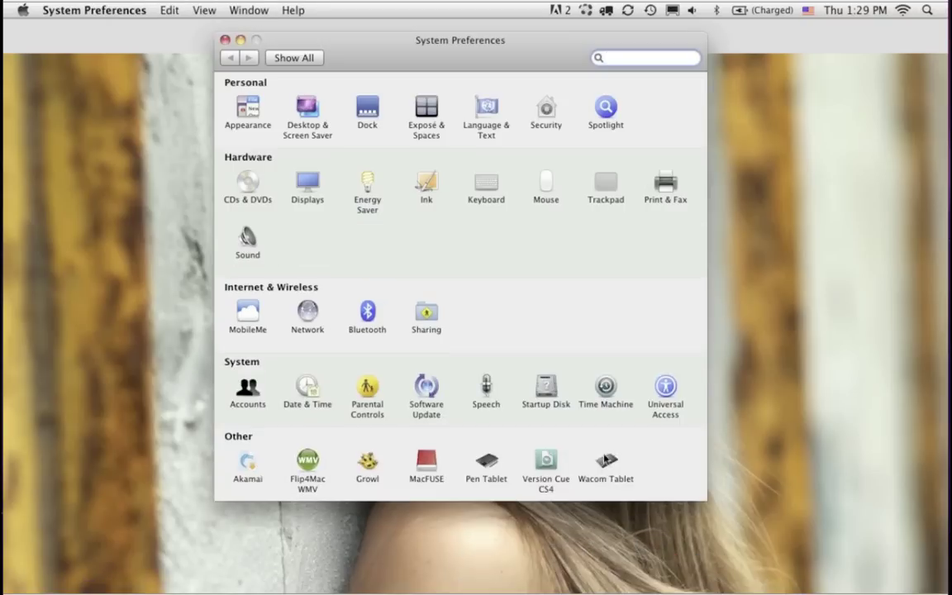
# Show the Wacom Tablet pane's Grip Pen settings for Adobe Photoshop CS5.app
pyautogui.click(606, 460)
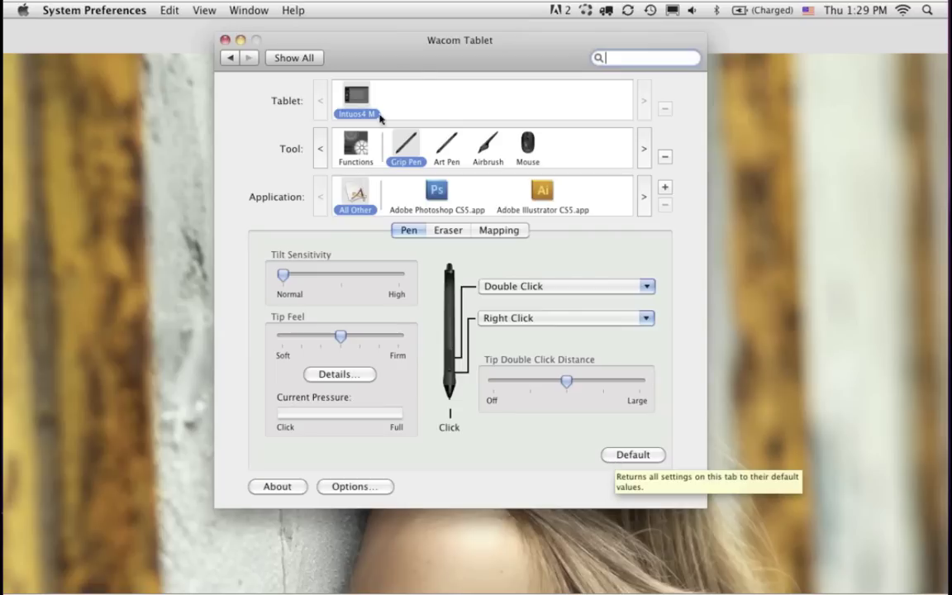
pyautogui.moveTo(436, 59); pyautogui.dragTo(449, 75)
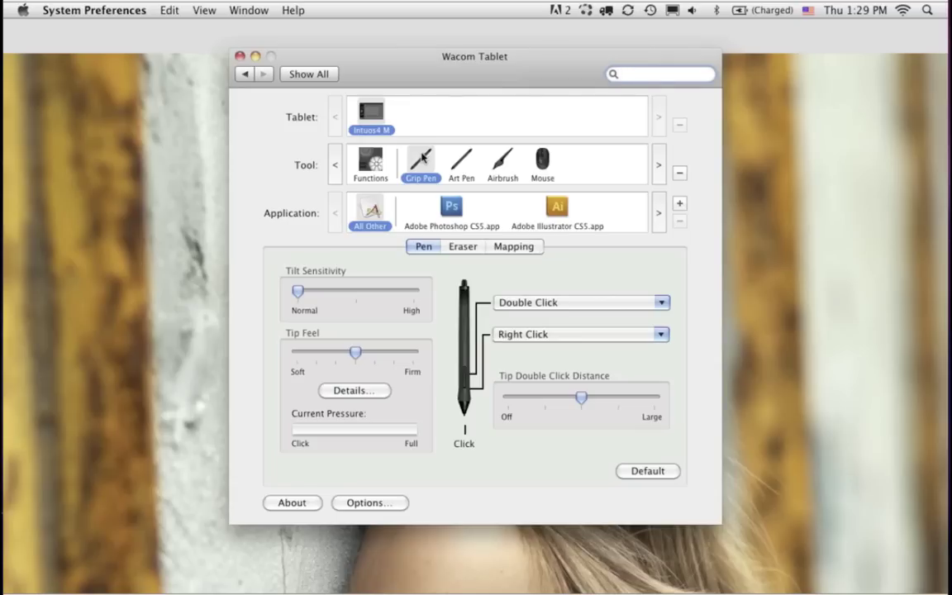
pyautogui.click(453, 212)
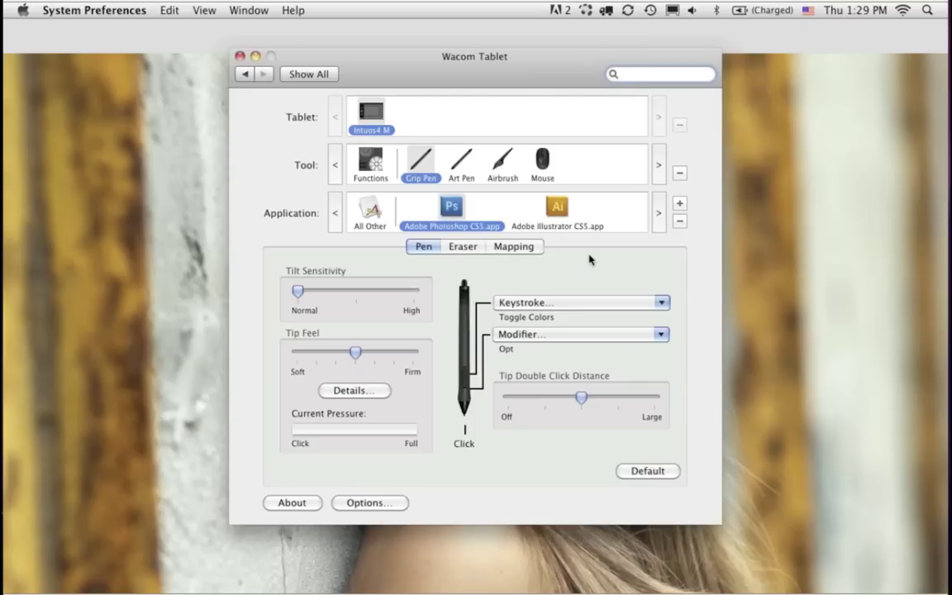
pyautogui.click(680, 204)
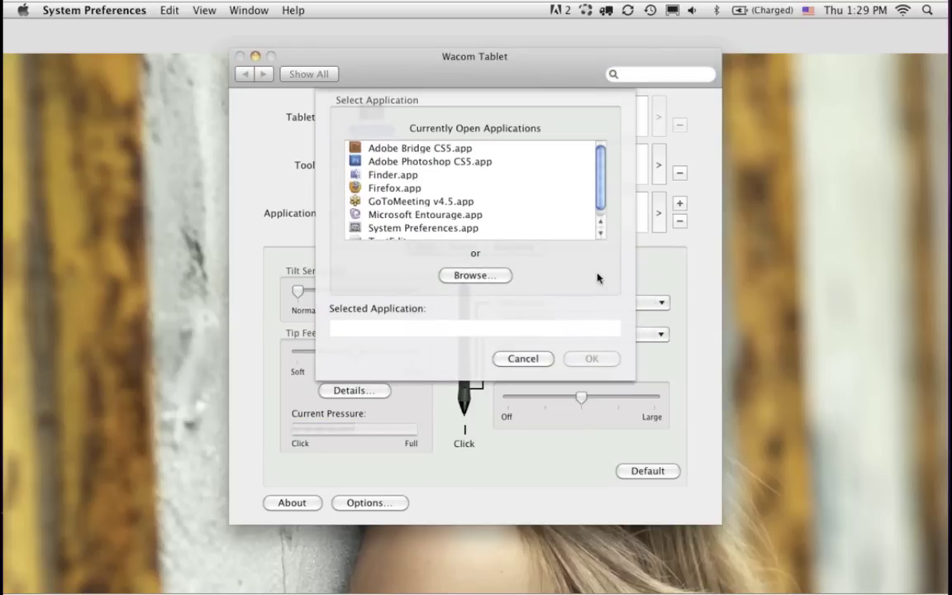
pyautogui.click(395, 160)
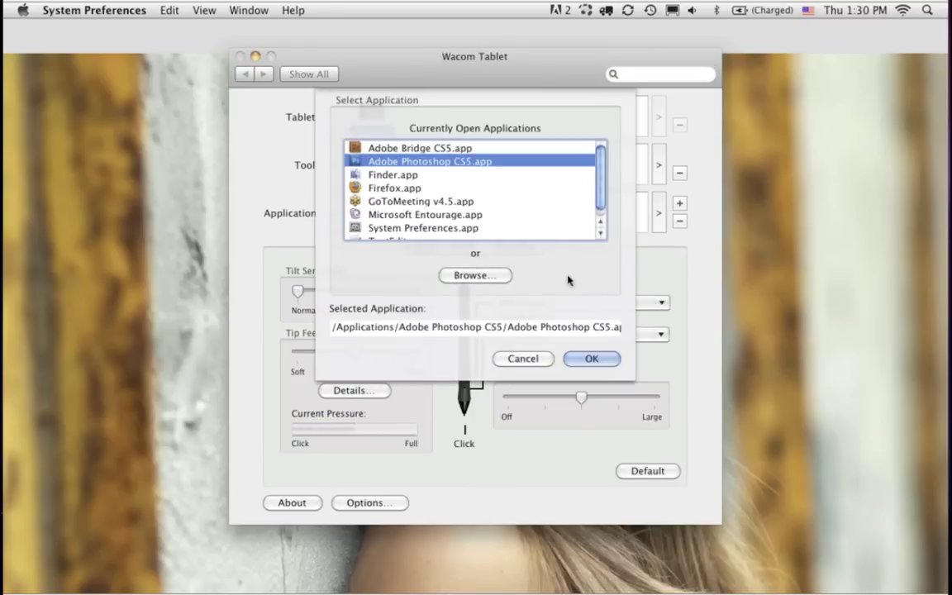
pyautogui.click(592, 358)
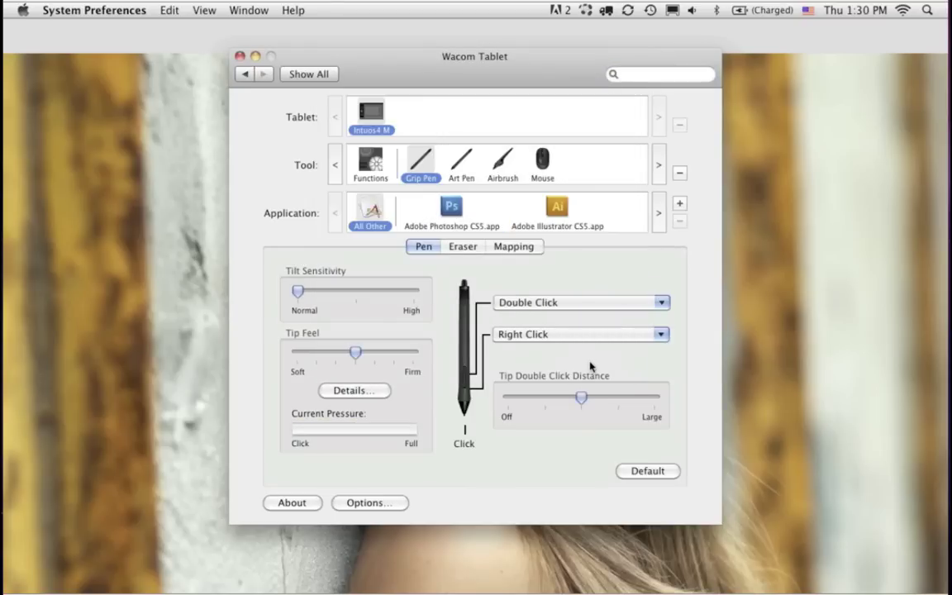
pyautogui.click(452, 208)
pyautogui.click(454, 209)
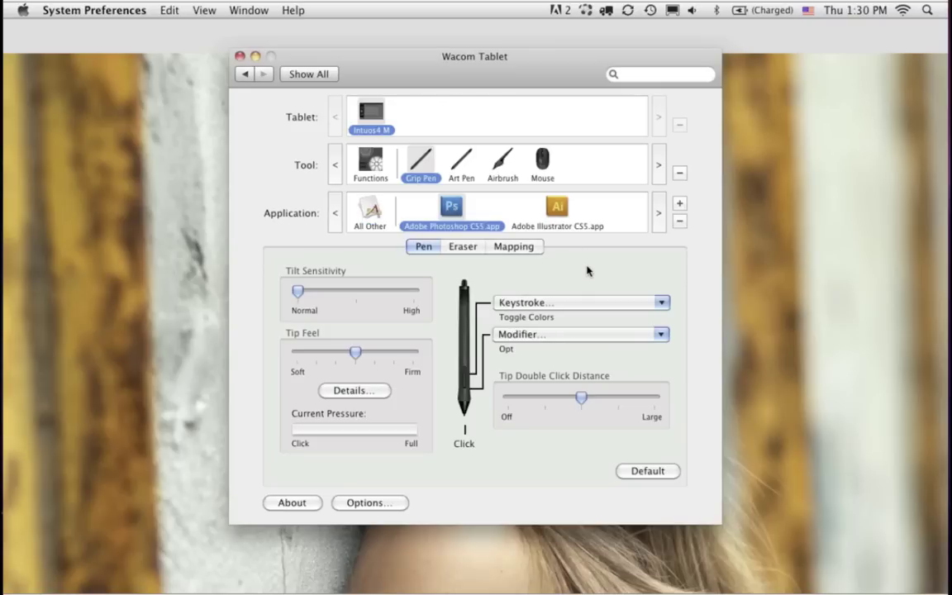
pyautogui.click(378, 212)
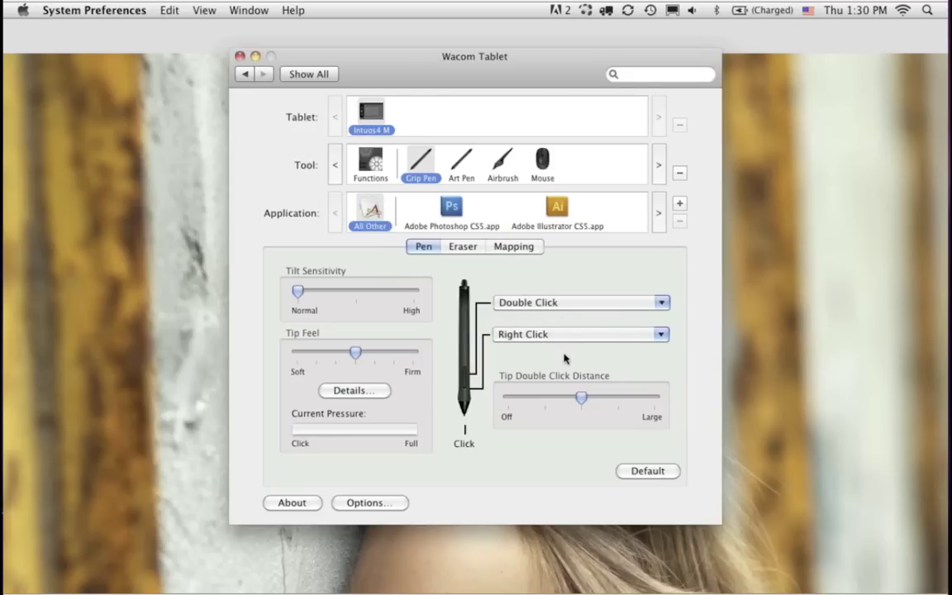
pyautogui.click(428, 205)
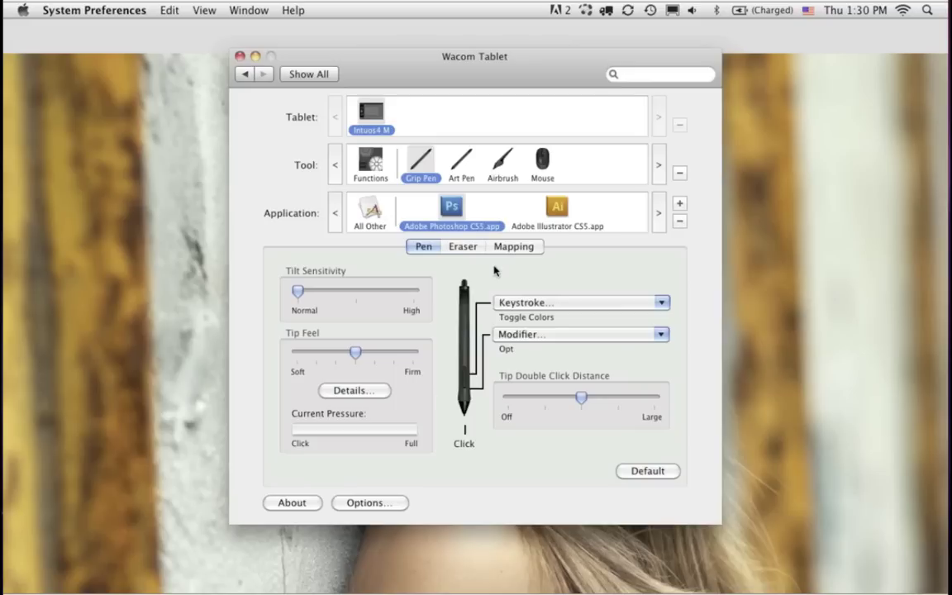
pyautogui.click(662, 303)
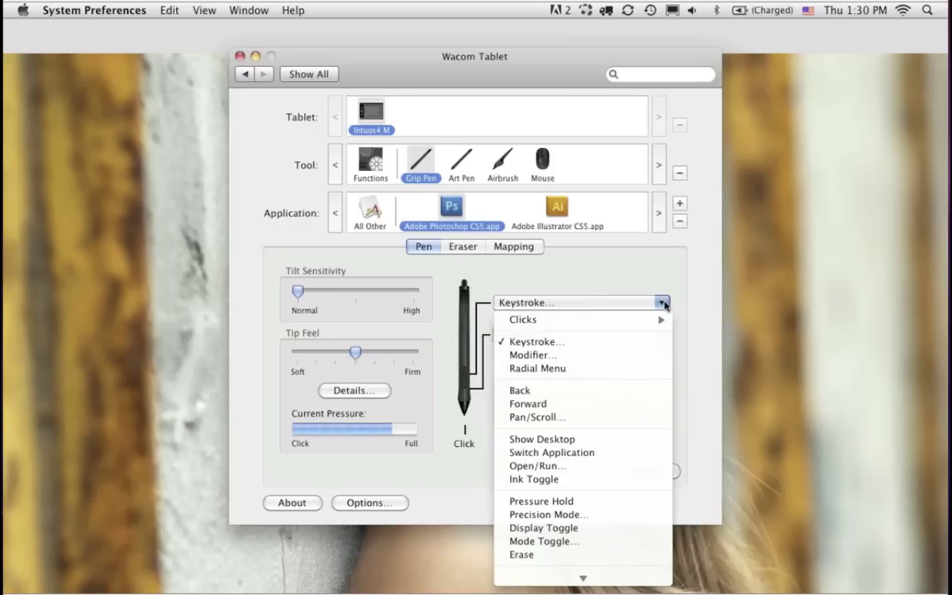
pyautogui.click(647, 347)
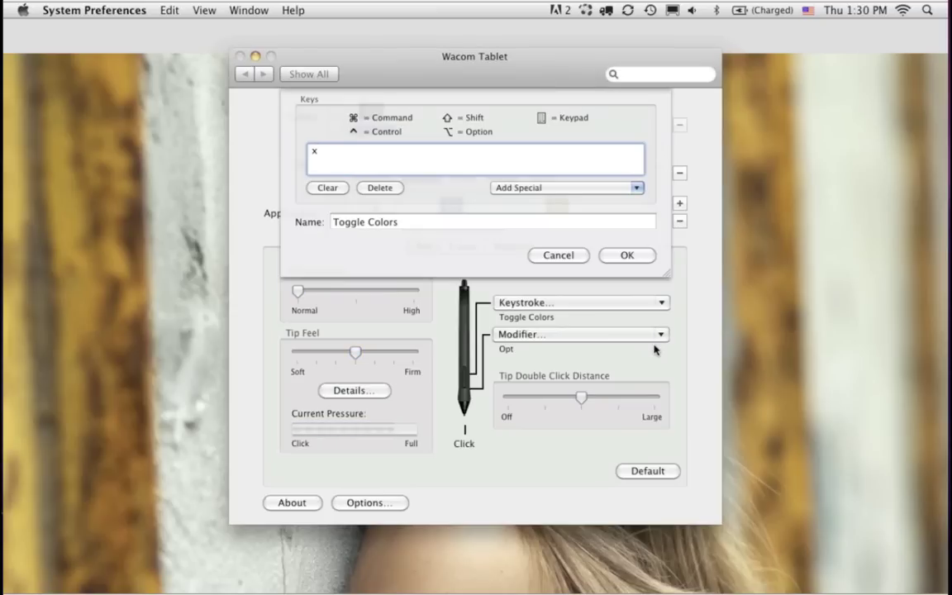
pyautogui.click(314, 187)
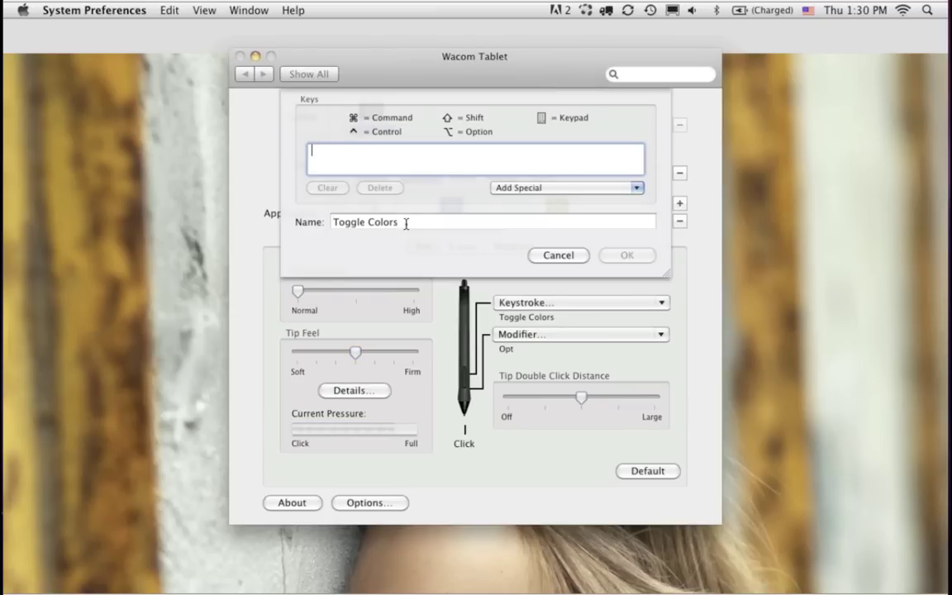
pyautogui.moveTo(403, 221); pyautogui.dragTo(295, 217)
pyautogui.press('BackSpace')
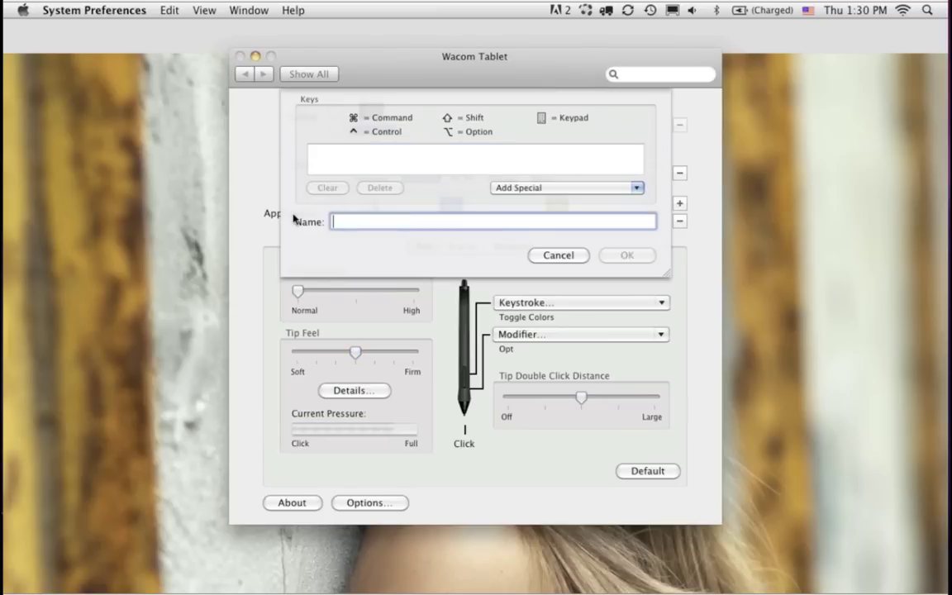
pyautogui.click(336, 155)
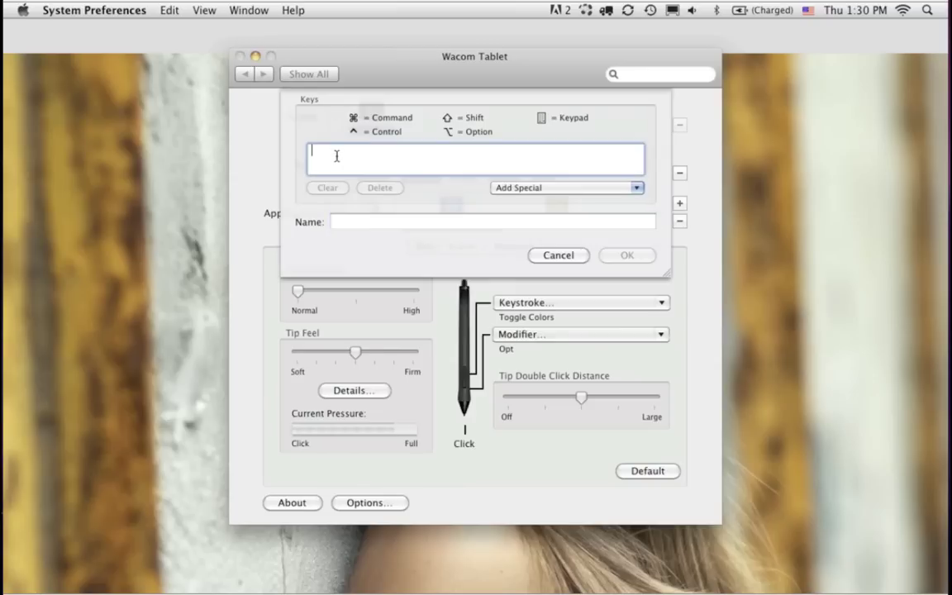
pyautogui.write('x')
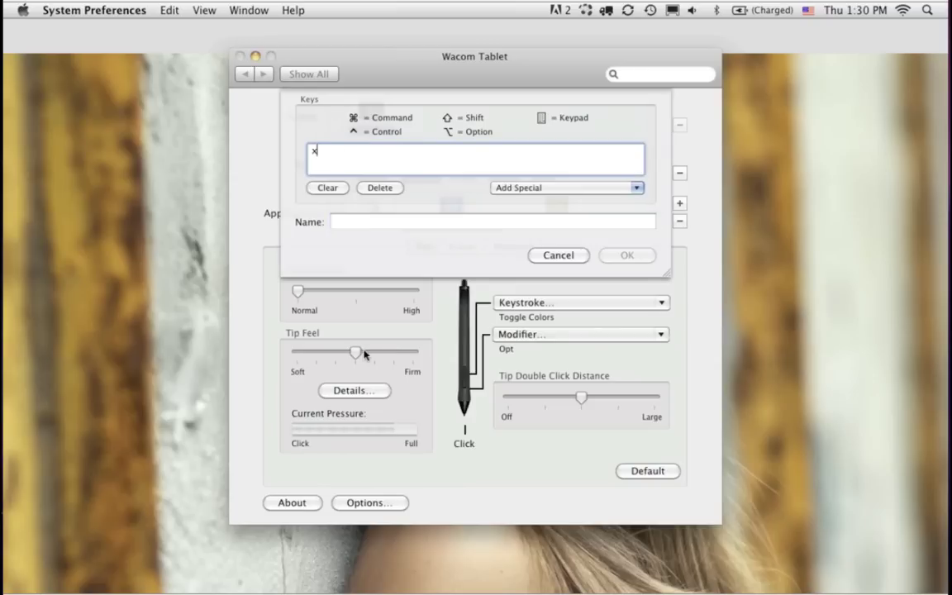
pyautogui.click(354, 218)
pyautogui.write('T')
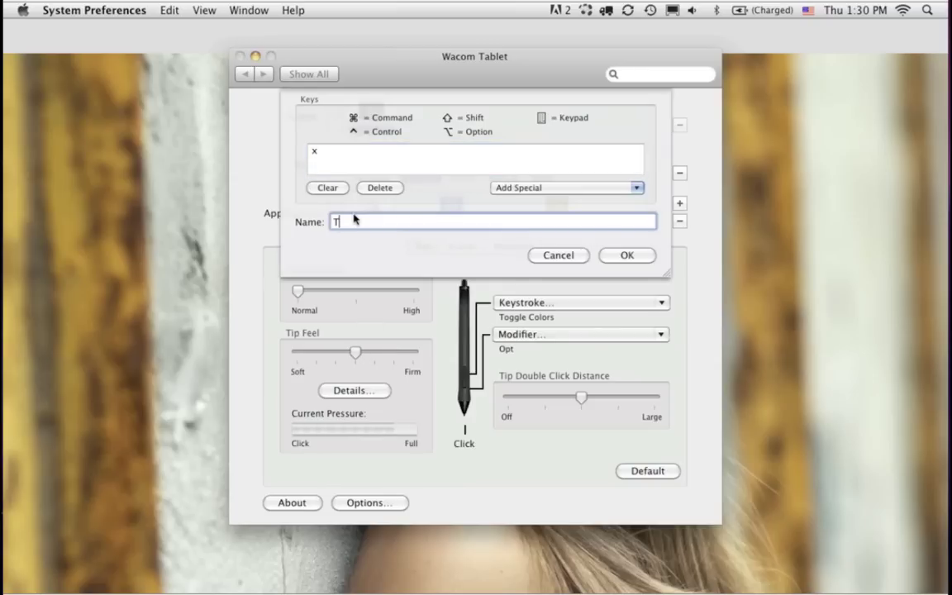
pyautogui.write('oggle colors')
pyautogui.press('BackSpace')
pyautogui.press('BackSpace')
pyautogui.press('BackSpace')
pyautogui.press('BackSpace')
pyautogui.press('BackSpace')
pyautogui.press('BackSpace')
pyautogui.write('Colors')
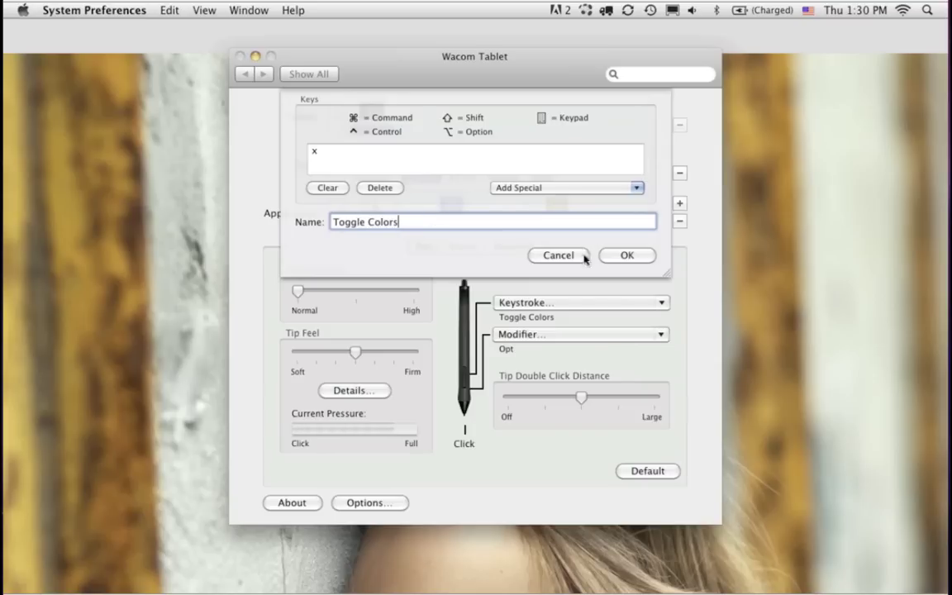
pyautogui.click(624, 256)
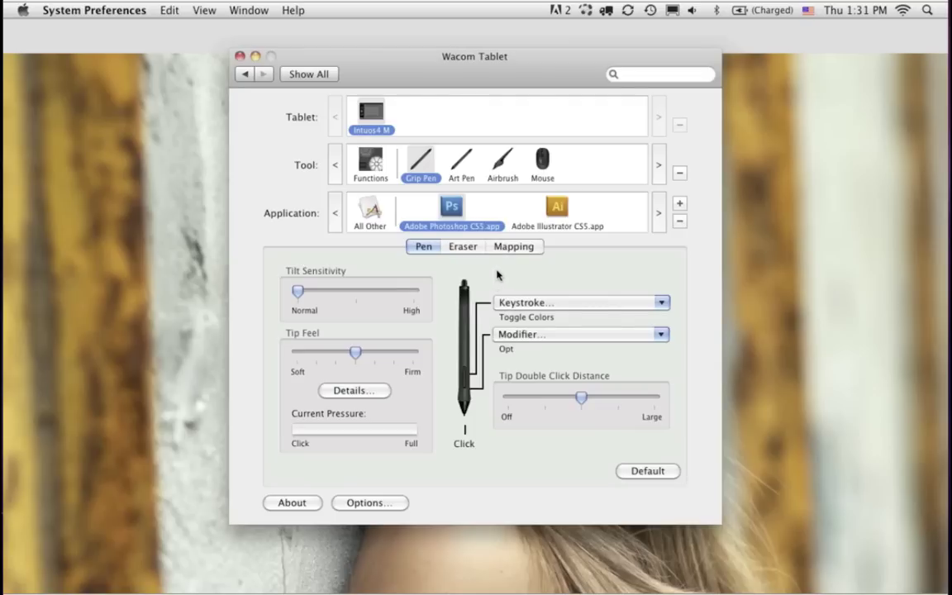
# Show the ExpressKeys settings specific to Adobe Photoshop CS5.app
pyautogui.click(372, 165)
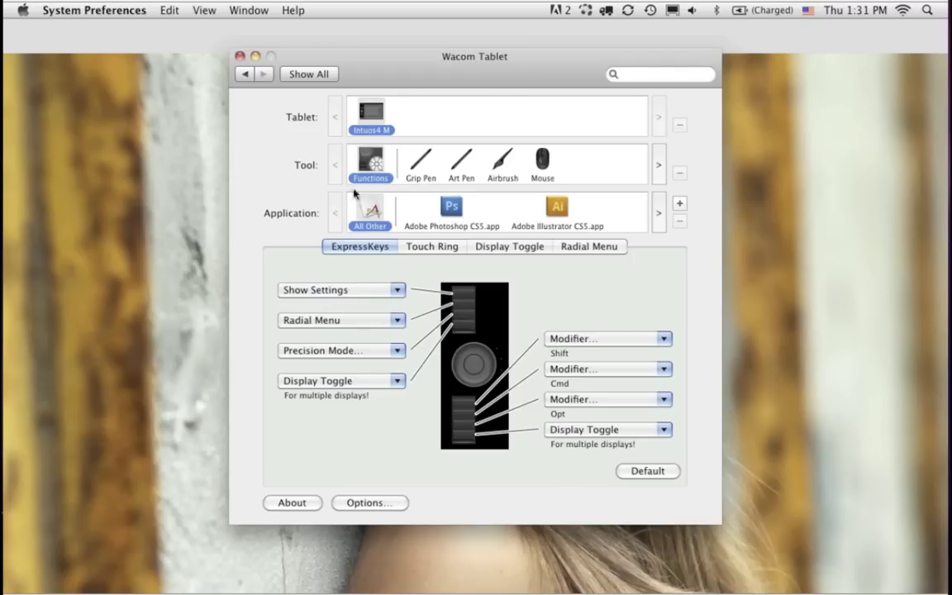
pyautogui.click(451, 208)
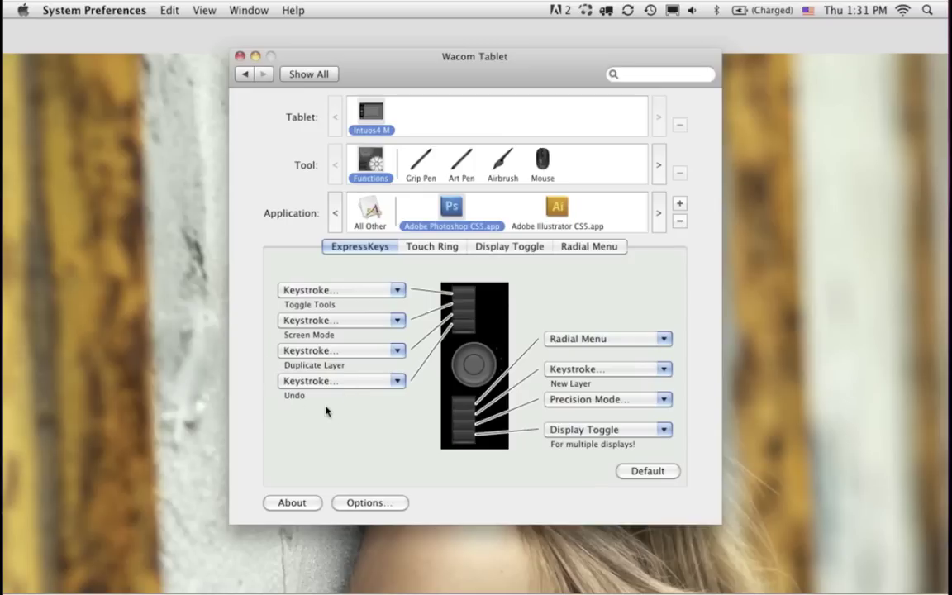
# Re-record the fourth ExpressKey's keystroke as ⌥⌘Z, keeping the name Undo
pyautogui.click(397, 380)
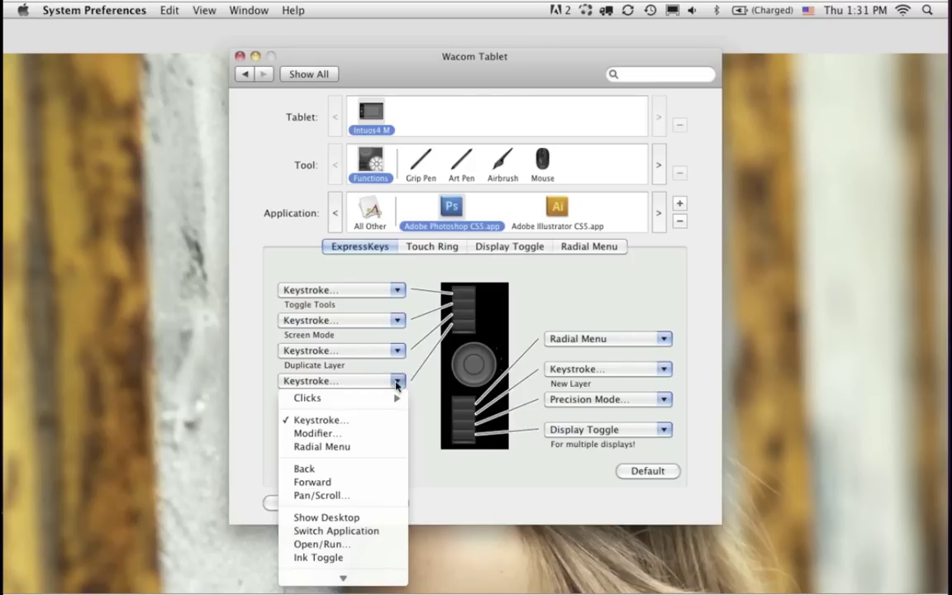
pyautogui.click(322, 420)
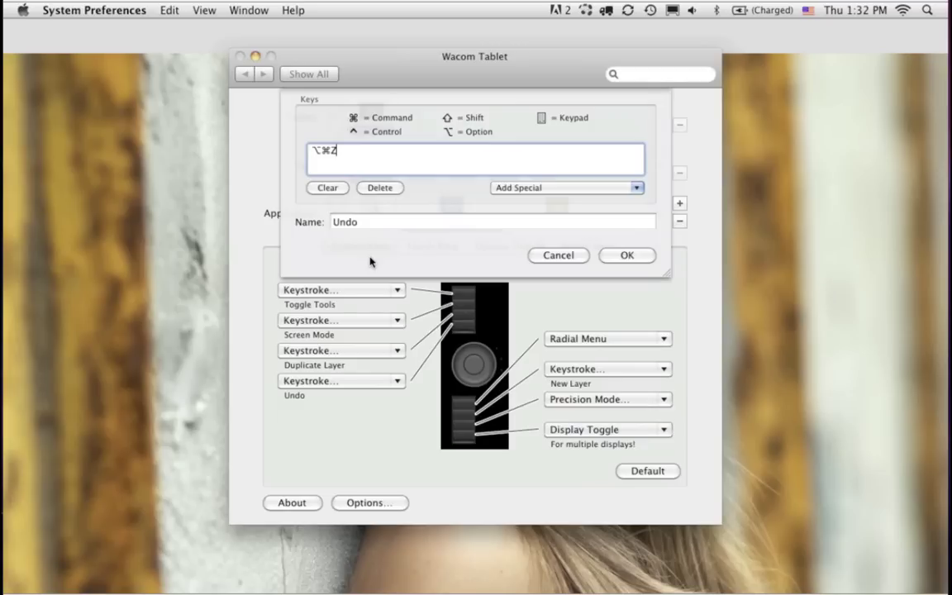
pyautogui.click(328, 188)
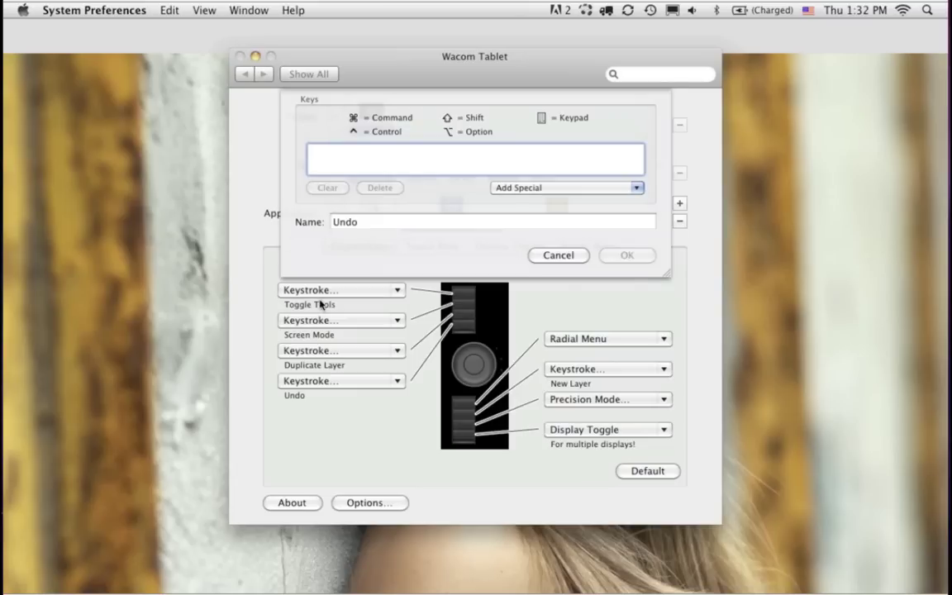
pyautogui.press('alt+super+z')
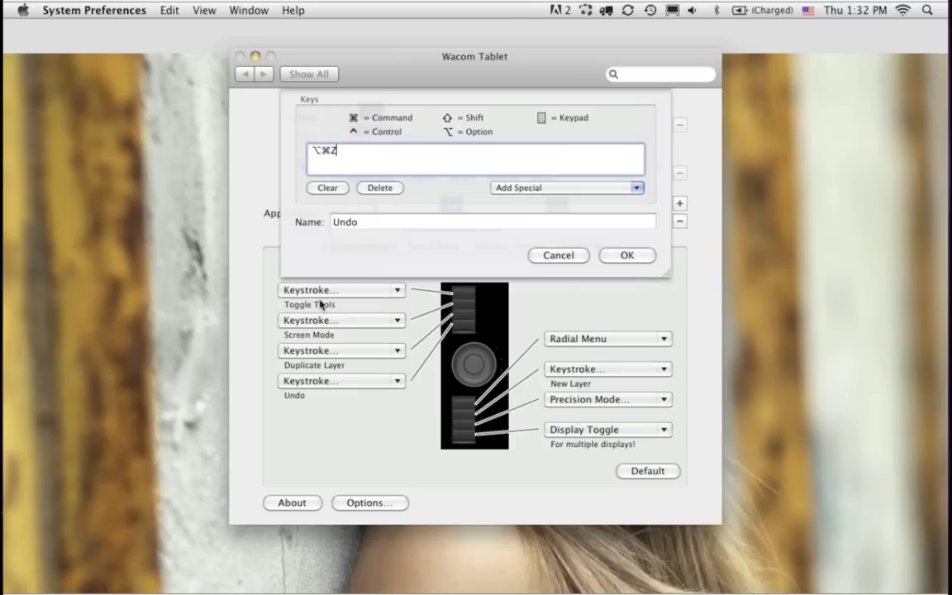
pyautogui.click(373, 222)
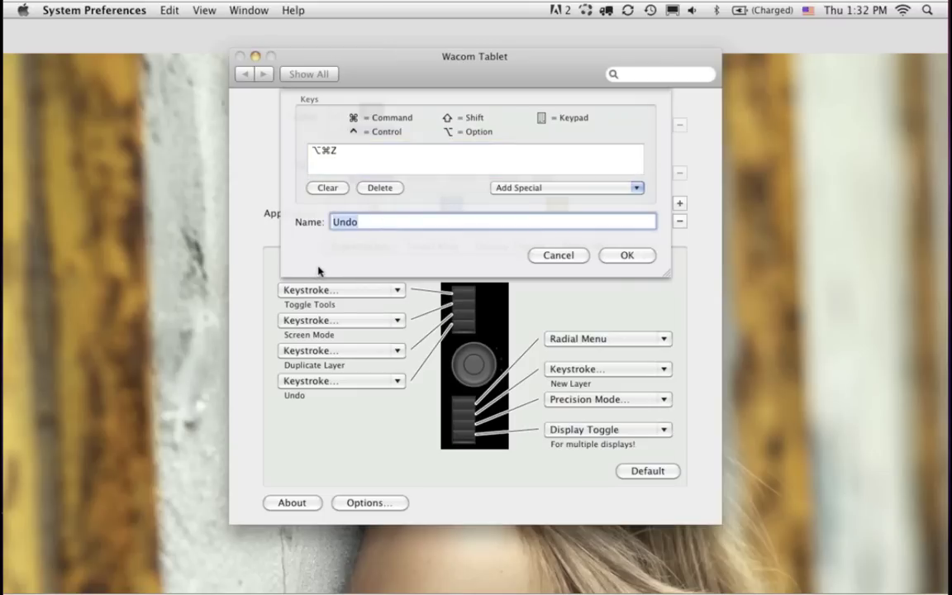
pyautogui.click(638, 257)
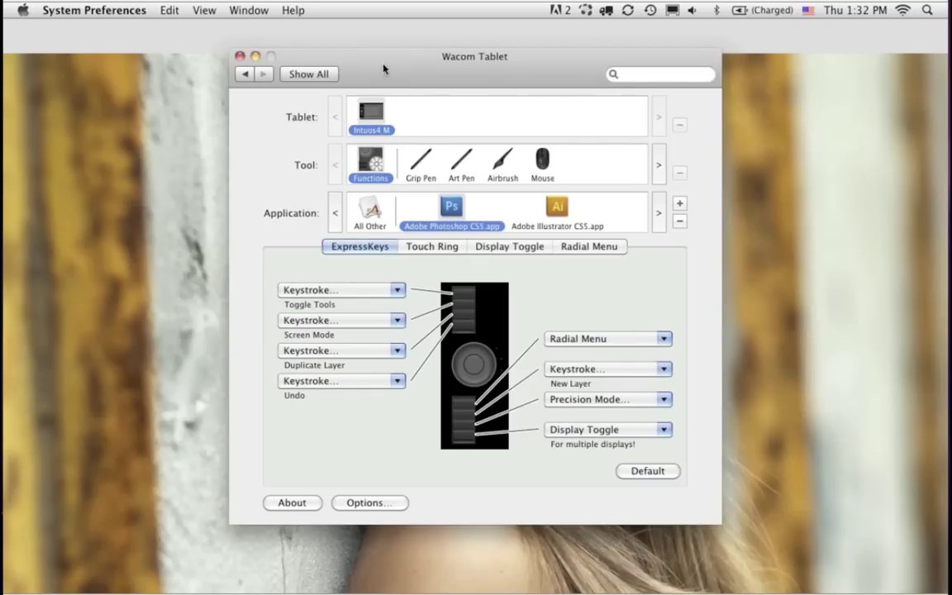
# Assign Show Settings to the top ExpressKey in Photoshop's Wacom tablet settings
pyautogui.hotkey('ctrl', 'Left')
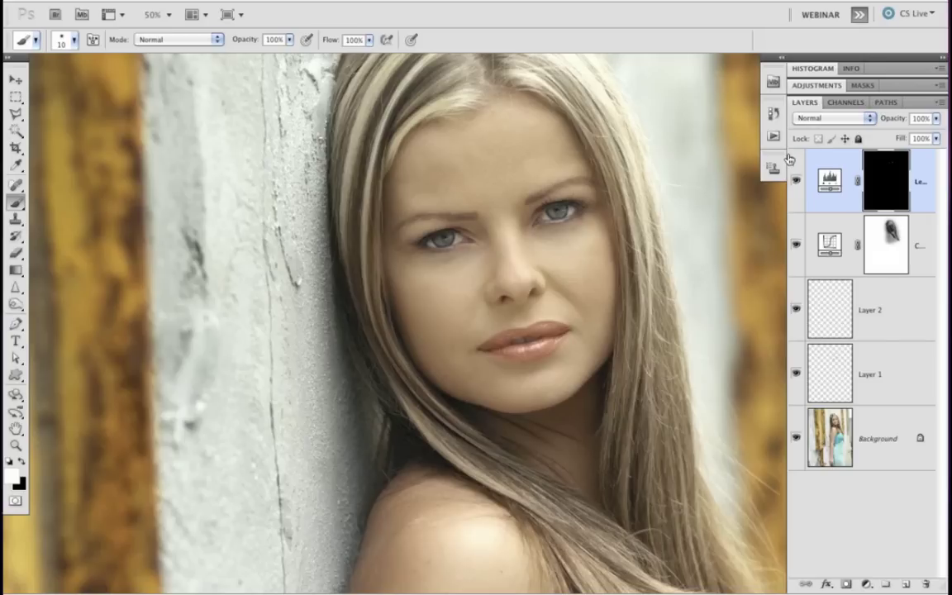
pyautogui.press('super+Tab')
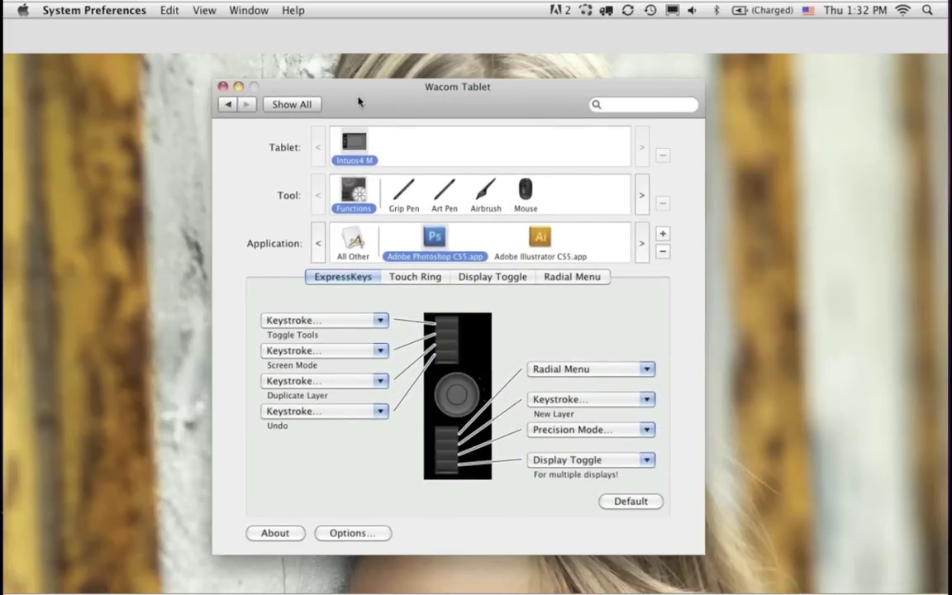
pyautogui.click(368, 320)
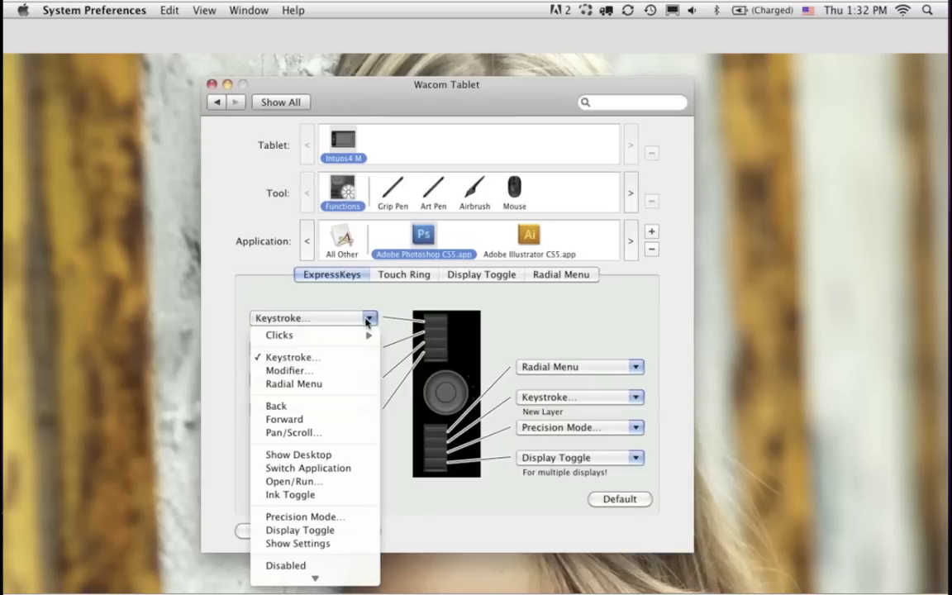
pyautogui.moveTo(334, 580)
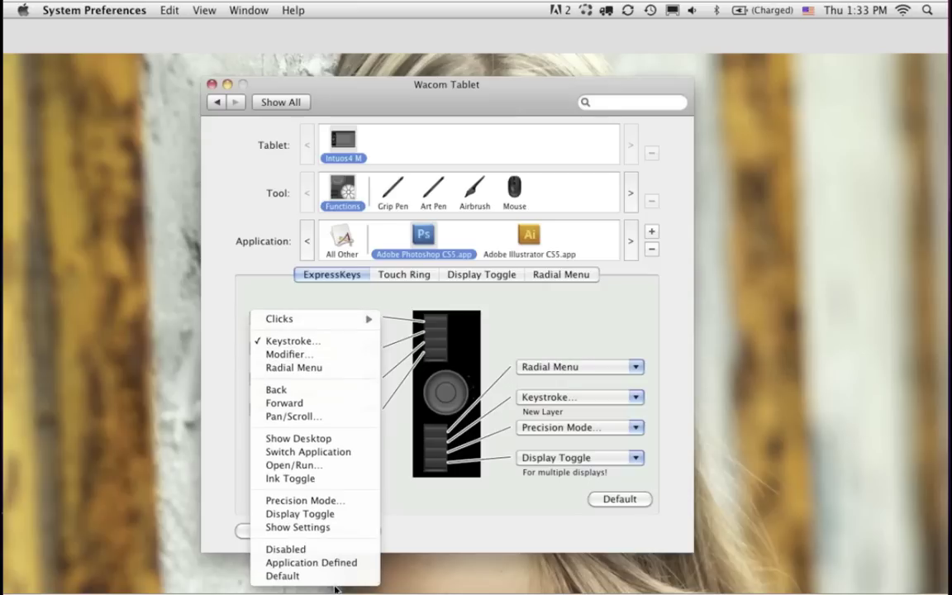
pyautogui.click(351, 528)
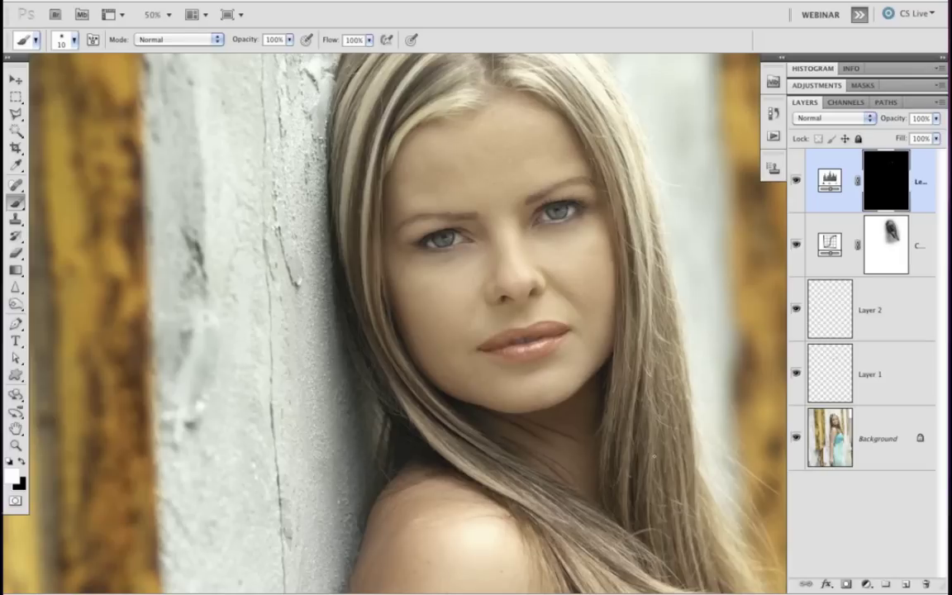
# Bring the Wacom Tablet preferences in front of Photoshop and centre the window
pyautogui.press('super+Tab')
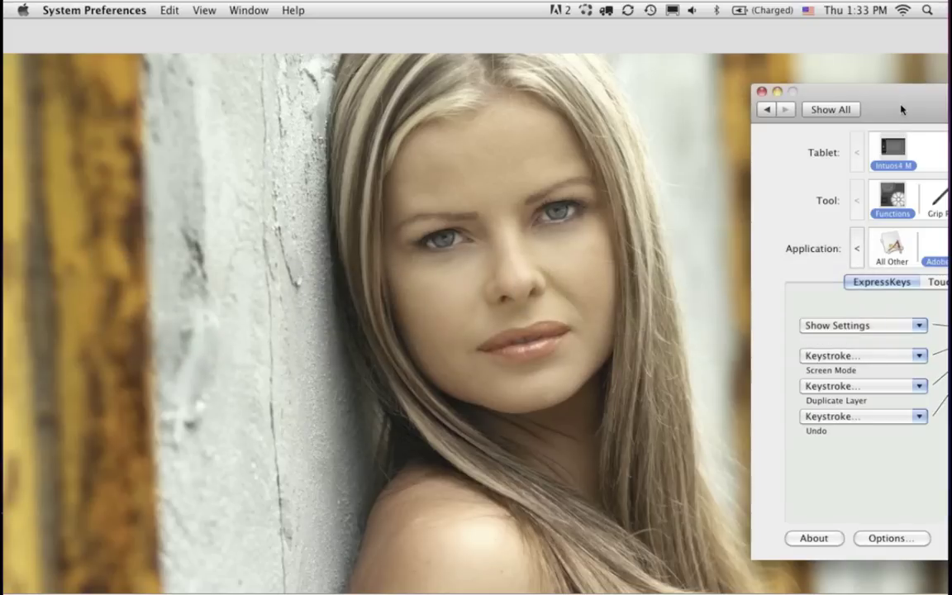
pyautogui.moveTo(863, 110); pyautogui.dragTo(366, 94)
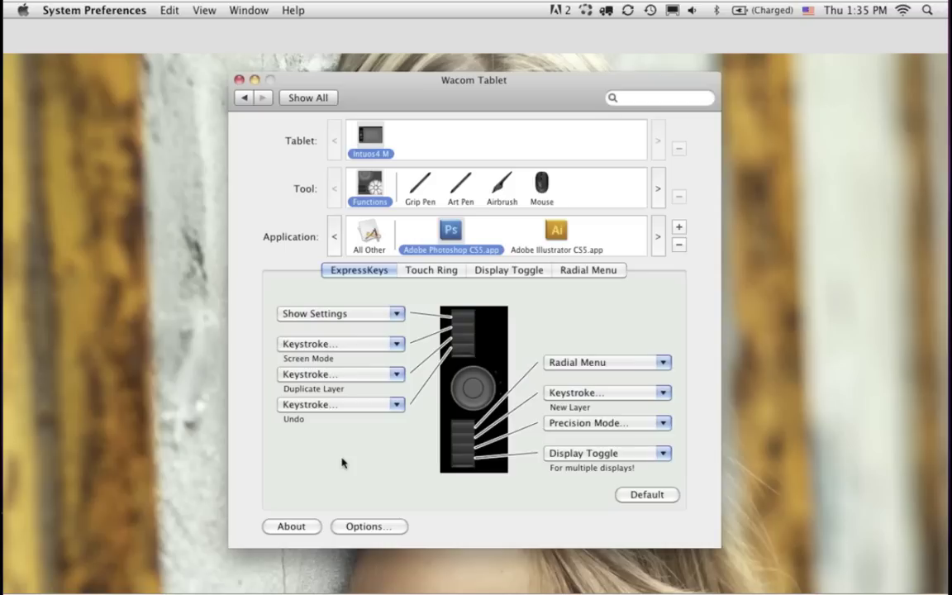
# Tuck away the tablet preferences and hide Photoshop's panels so the portrait fills the screen
pyautogui.click(255, 80)
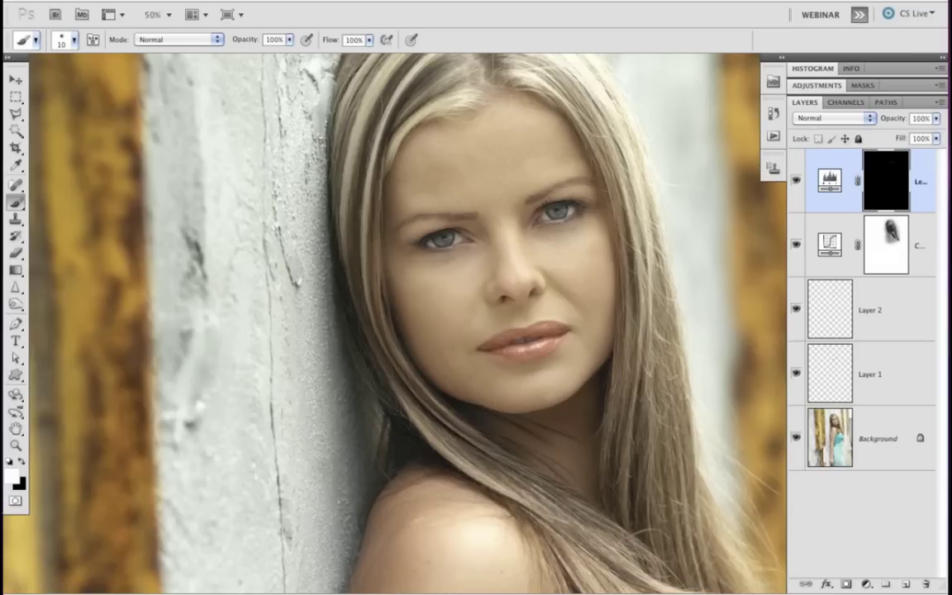
pyautogui.press('Tab')
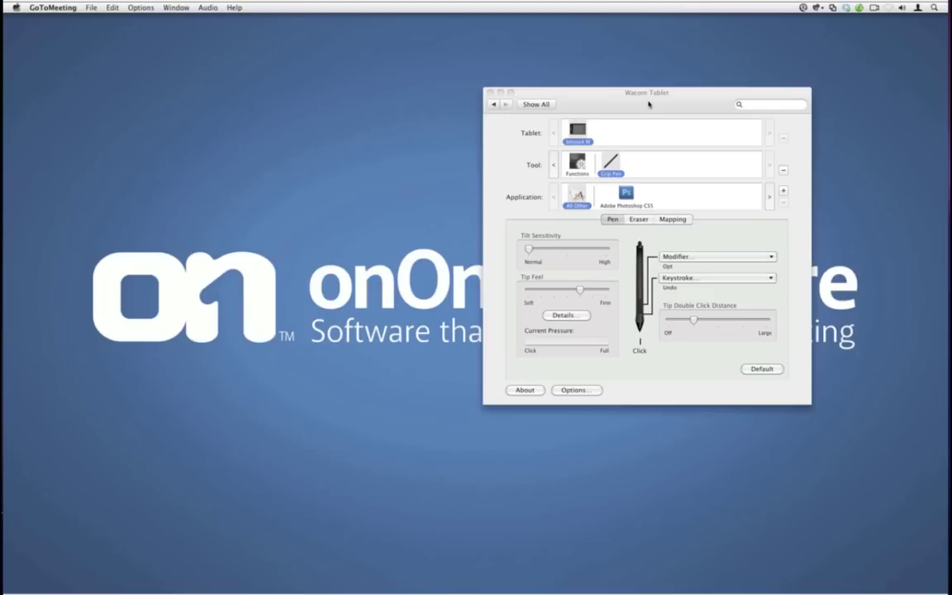
# Move the Wacom Tablet window up and left and display its Mapping settings
pyautogui.moveTo(649, 104); pyautogui.dragTo(503, 104)
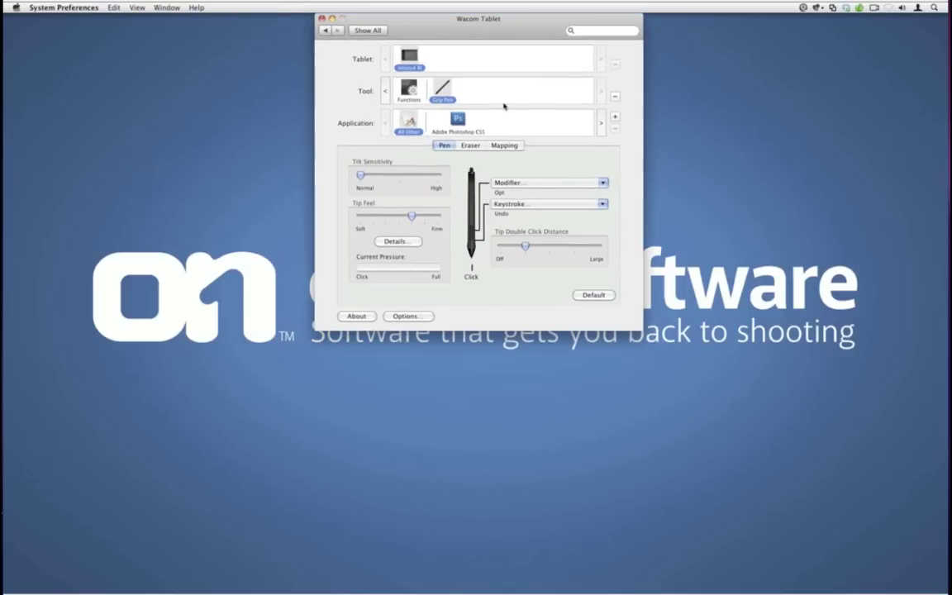
pyautogui.click(503, 145)
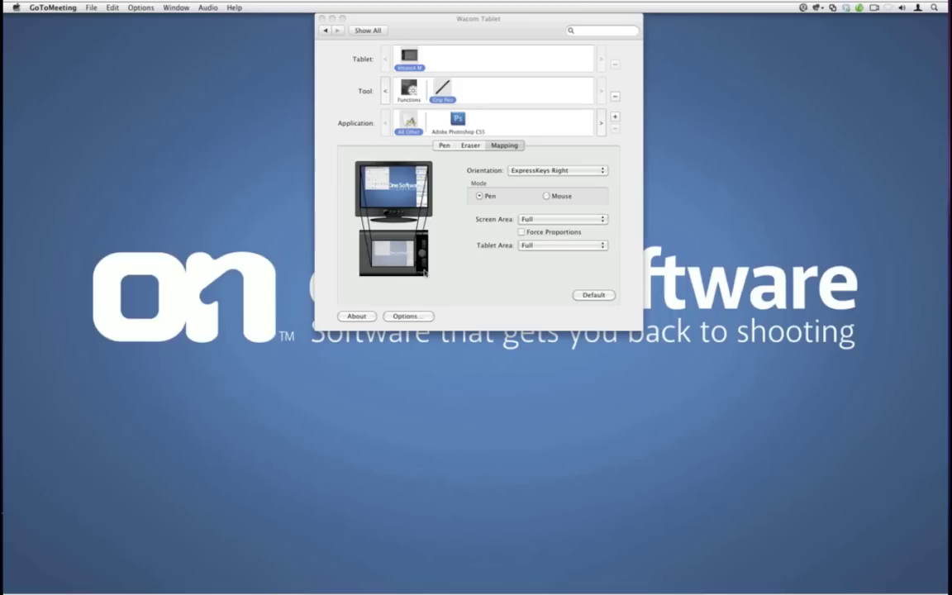
pyautogui.click(538, 170)
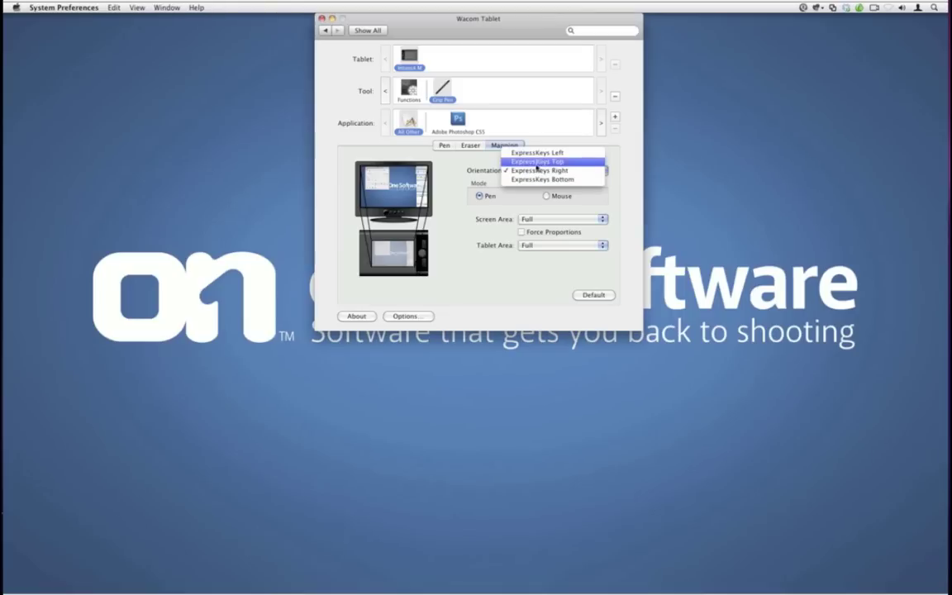
pyautogui.click(537, 153)
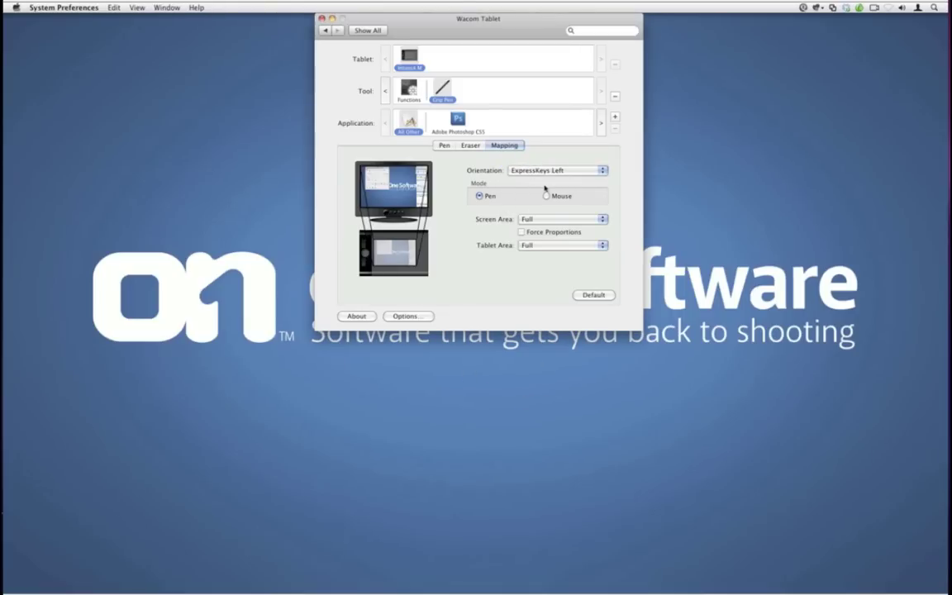
pyautogui.click(584, 171)
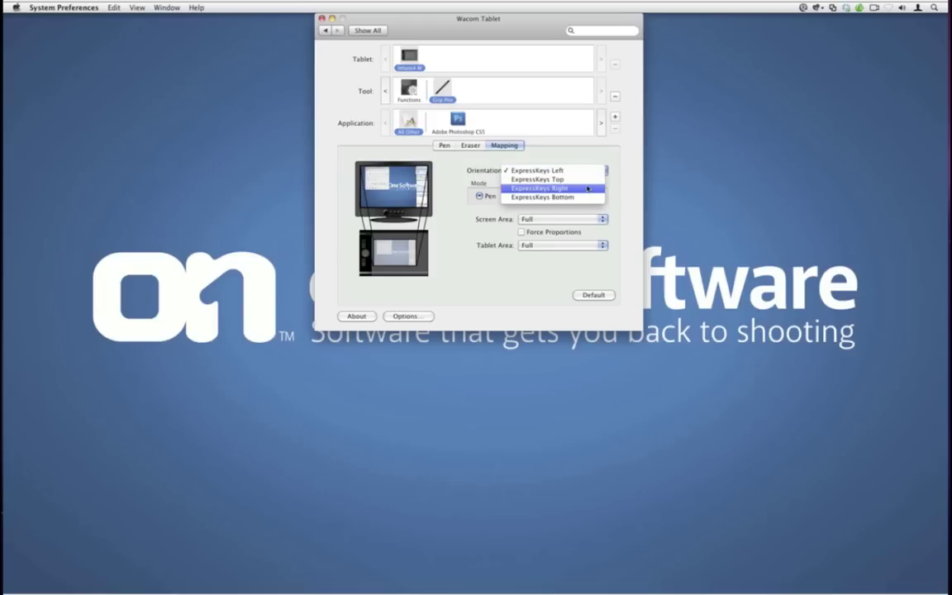
pyautogui.click(588, 188)
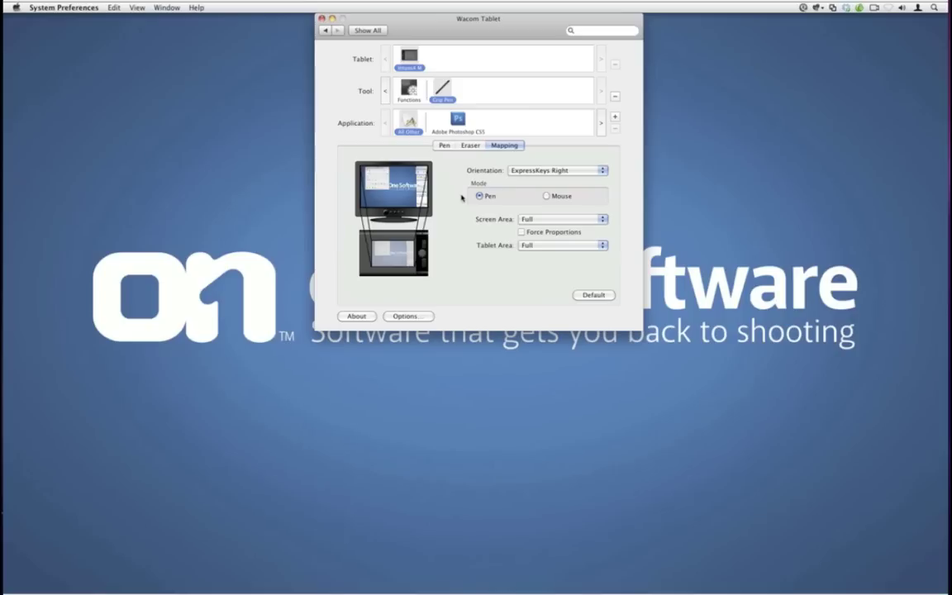
# Show the Photoshop CS5 ExpressKey assignments under Functions in Wacom Tablet preferences
pyautogui.click(418, 96)
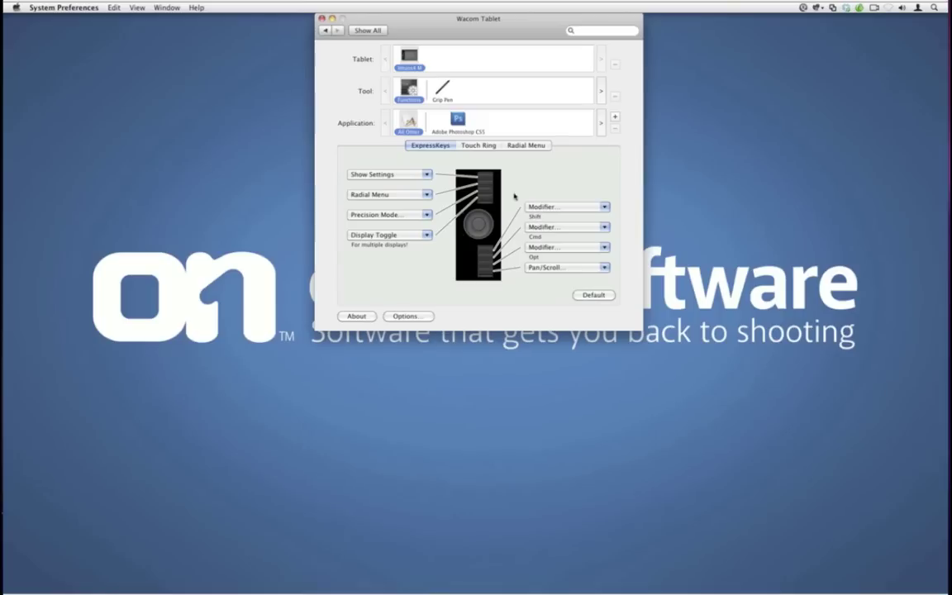
pyautogui.click(457, 120)
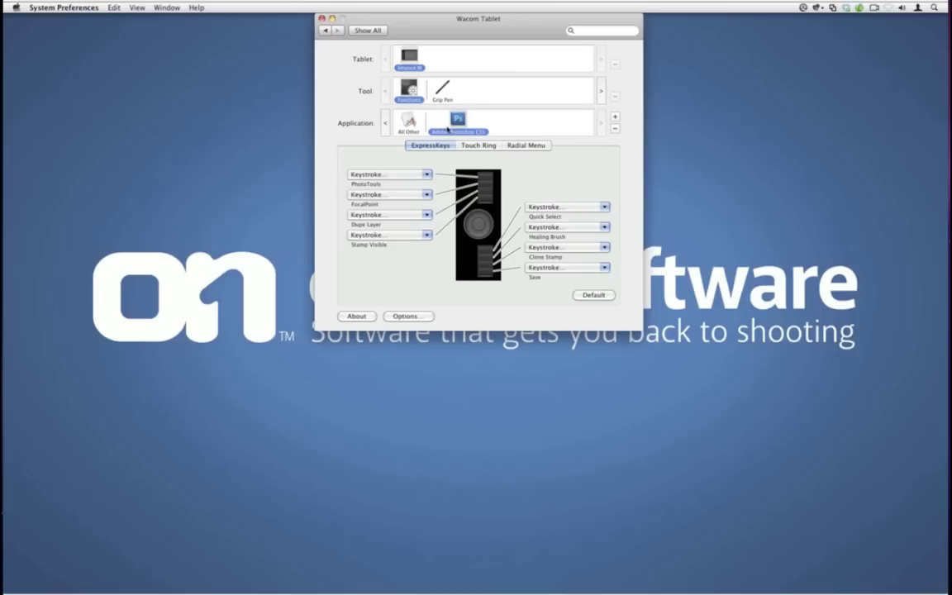
# Open the Grip Pen's Photoshop CS5 Pen settings and inspect the side button's PS Undo keystroke
pyautogui.click(437, 99)
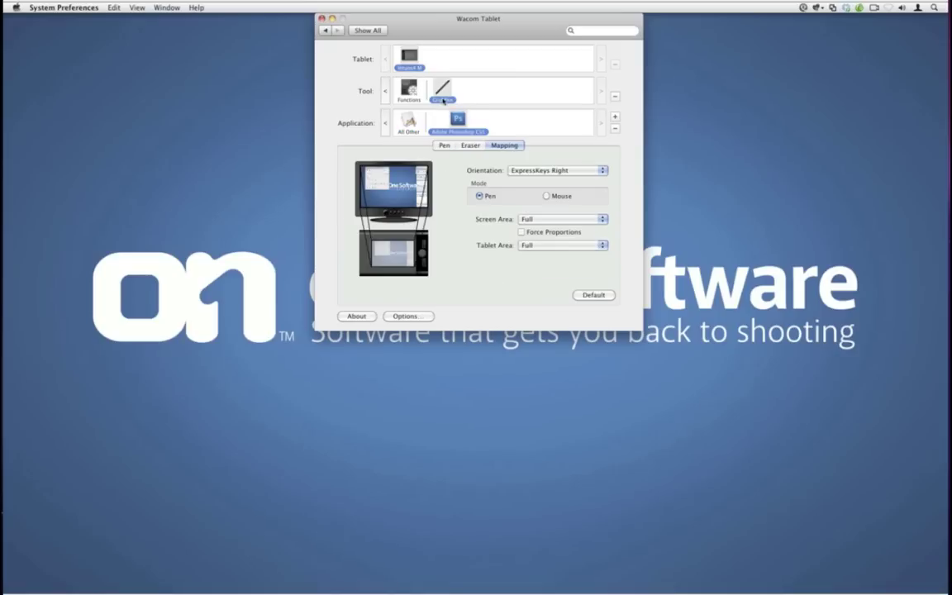
pyautogui.click(443, 145)
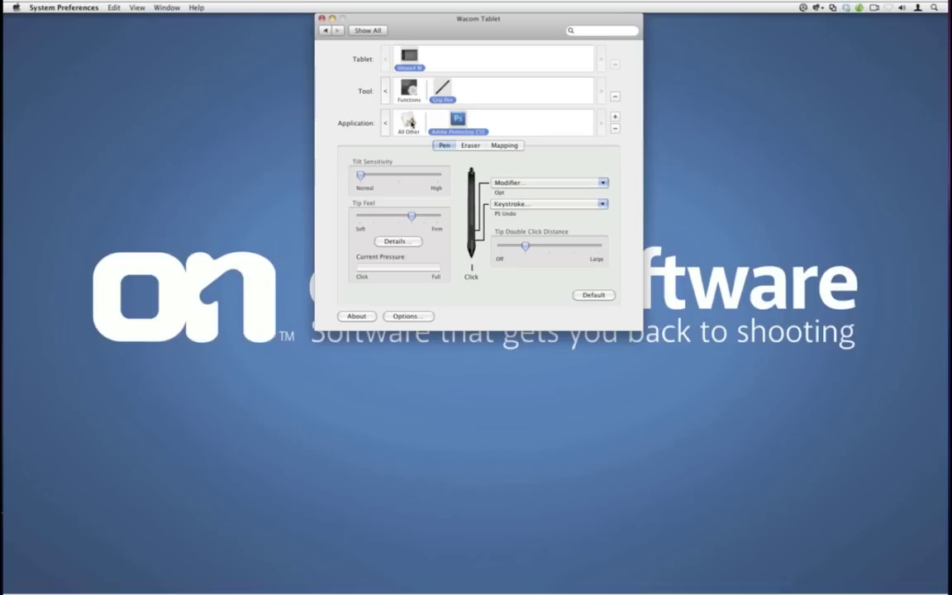
pyautogui.click(408, 123)
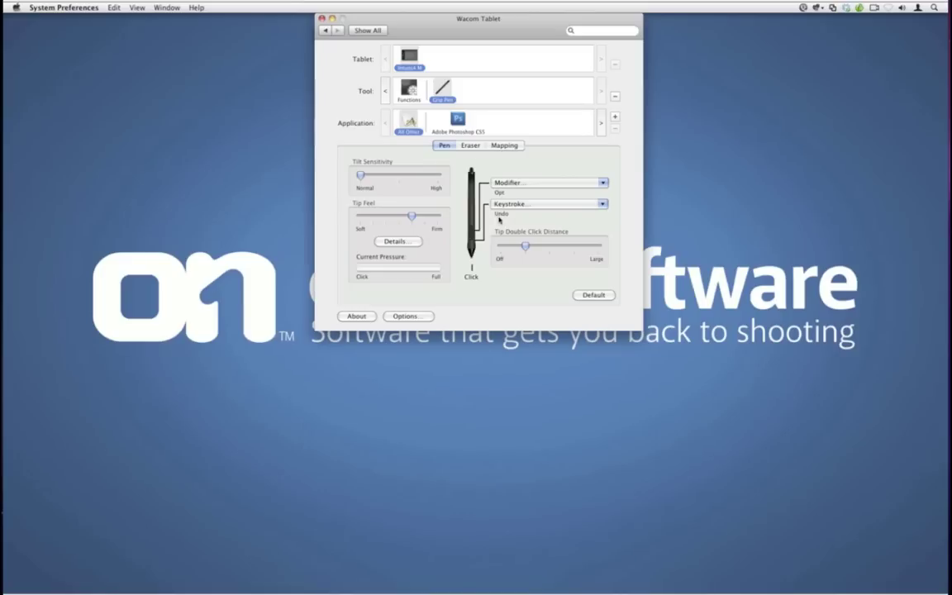
pyautogui.click(456, 120)
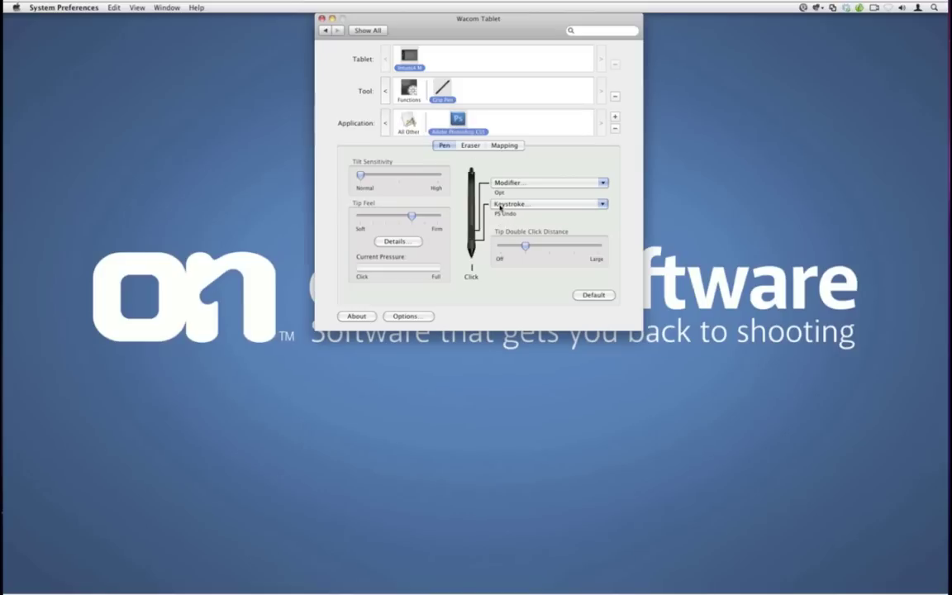
pyautogui.click(500, 205)
pyautogui.click(501, 231)
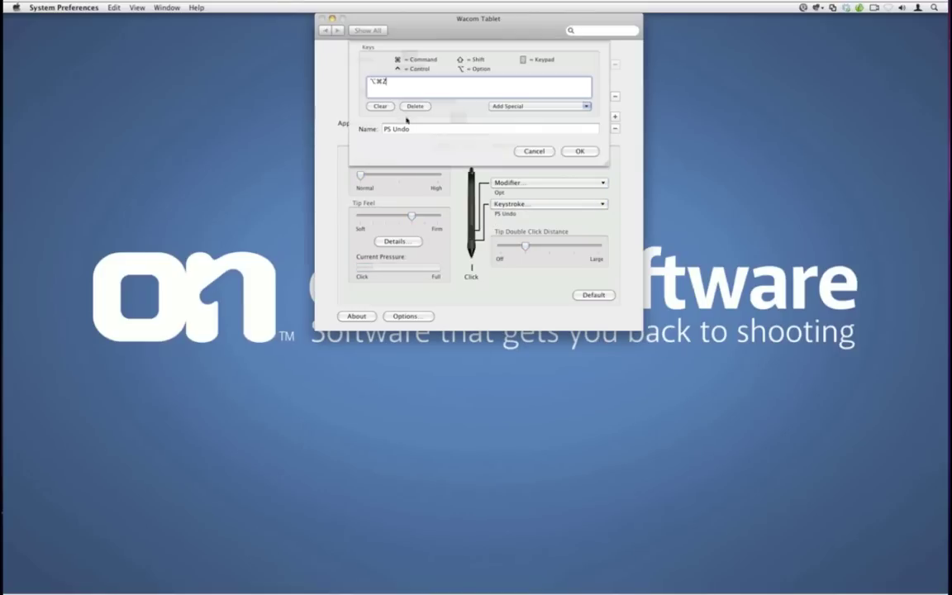
# Cancel the PS Undo keystroke sheet, leaving Option-Command-Z unchanged
pyautogui.click(533, 151)
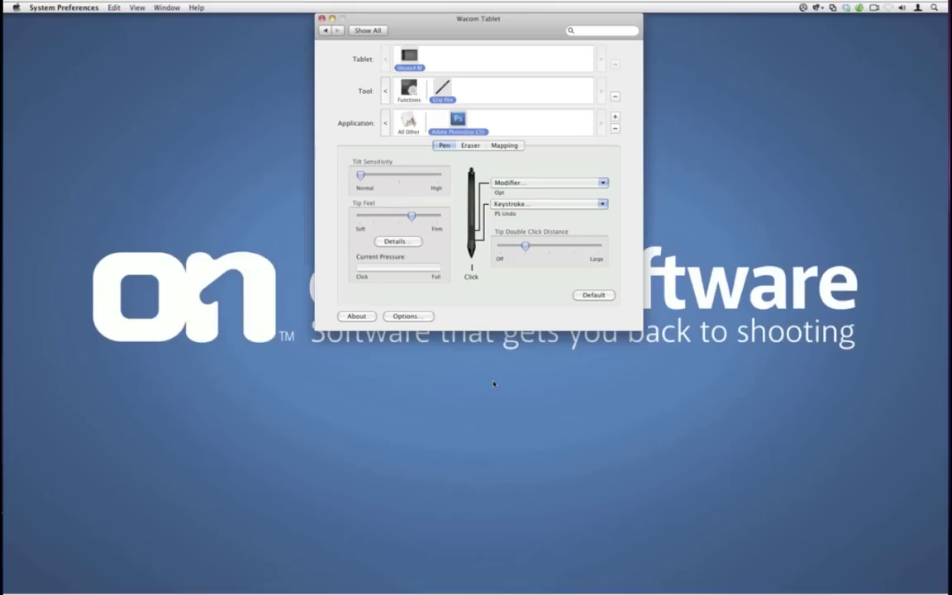
# Inspect the Stamp Visible ExpressKey keystroke without changes, then close System Preferences
pyautogui.click(408, 89)
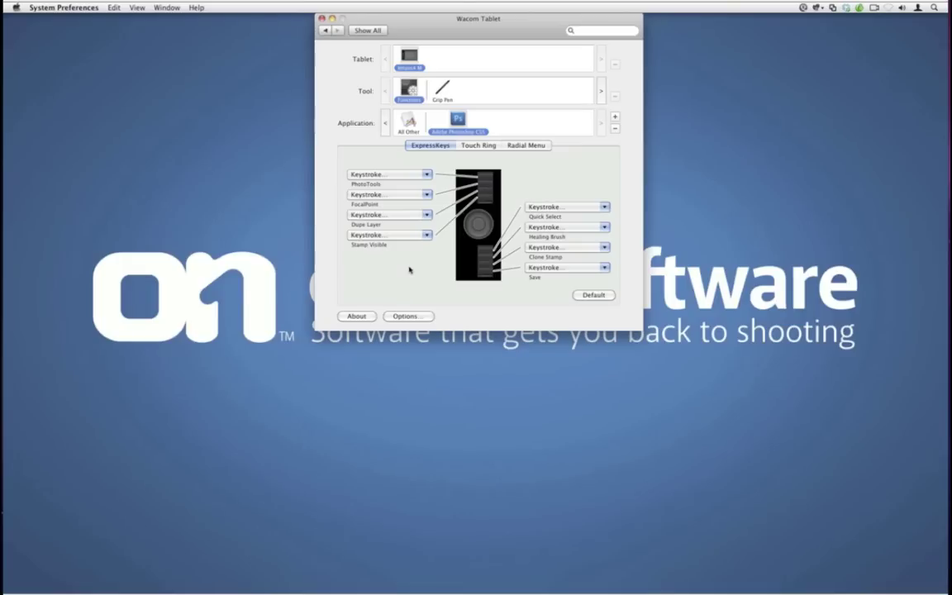
pyautogui.click(385, 235)
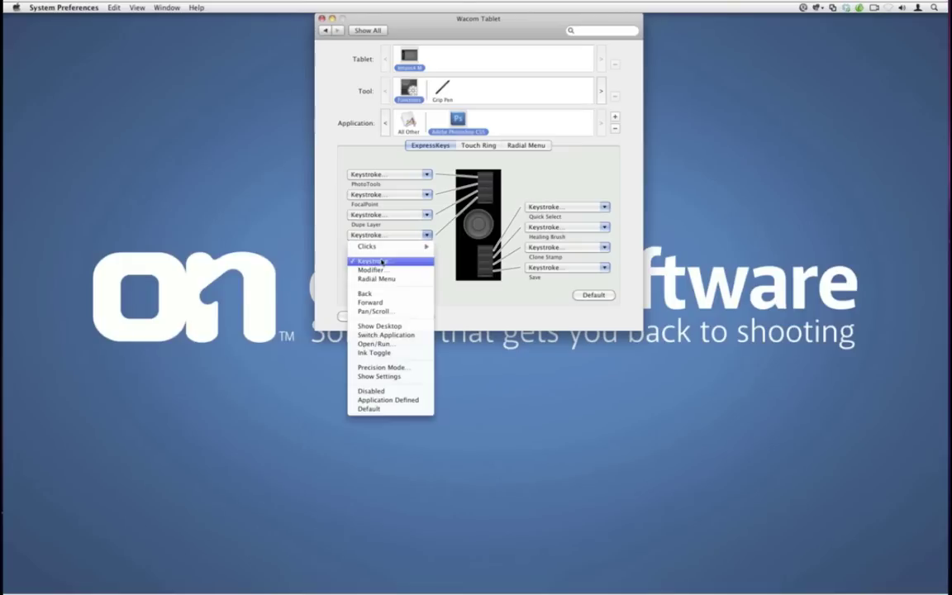
pyautogui.click(382, 263)
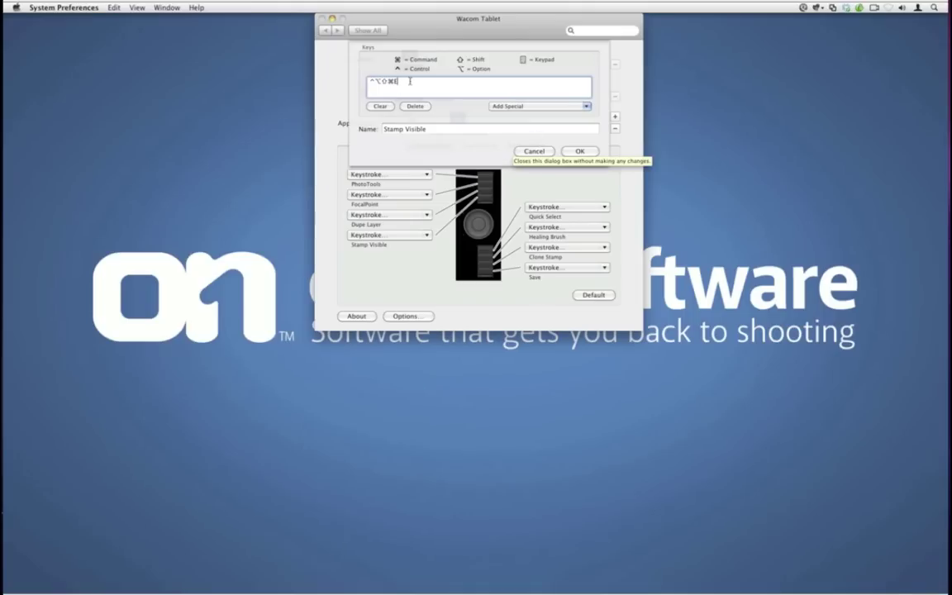
pyautogui.click(519, 152)
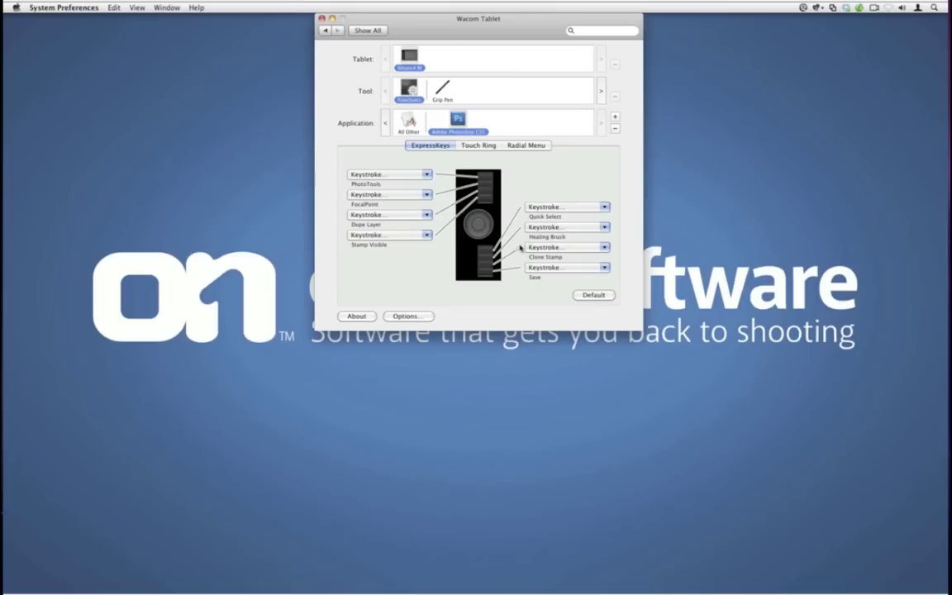
pyautogui.click(321, 19)
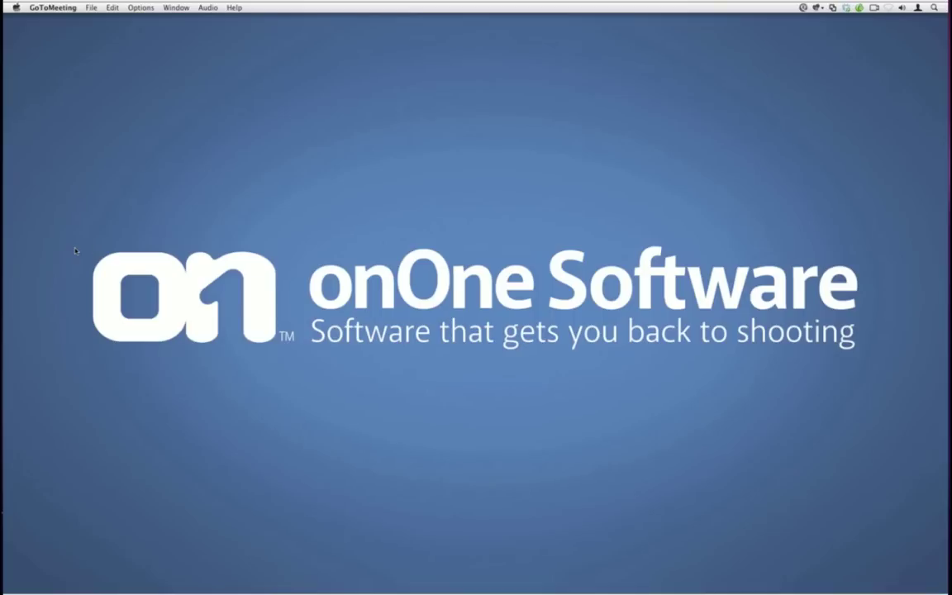
# Open the Wacom folder and drag 3-Doug.psd onto Photoshop in the Dock
pyautogui.moveTo(5, 221)
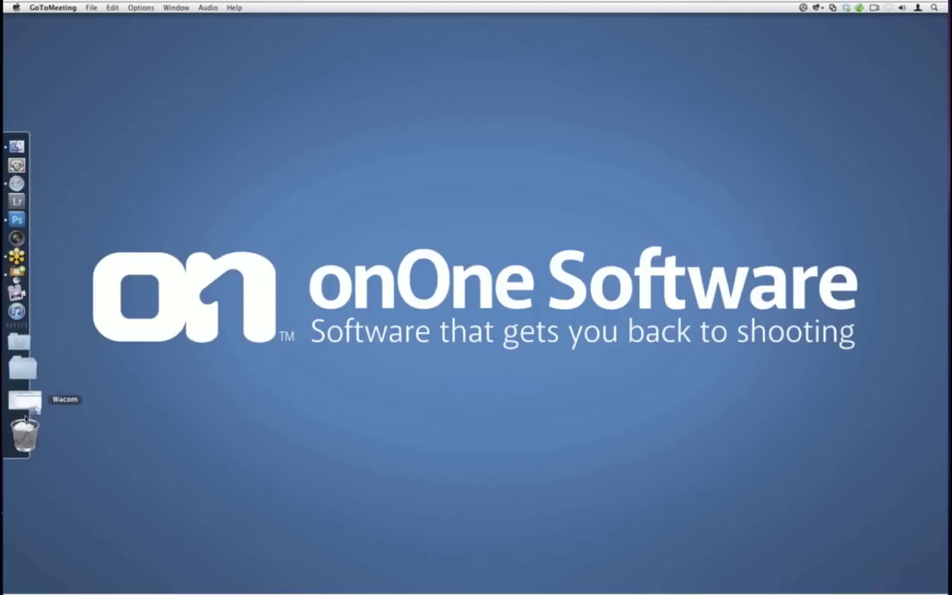
pyautogui.click(25, 416)
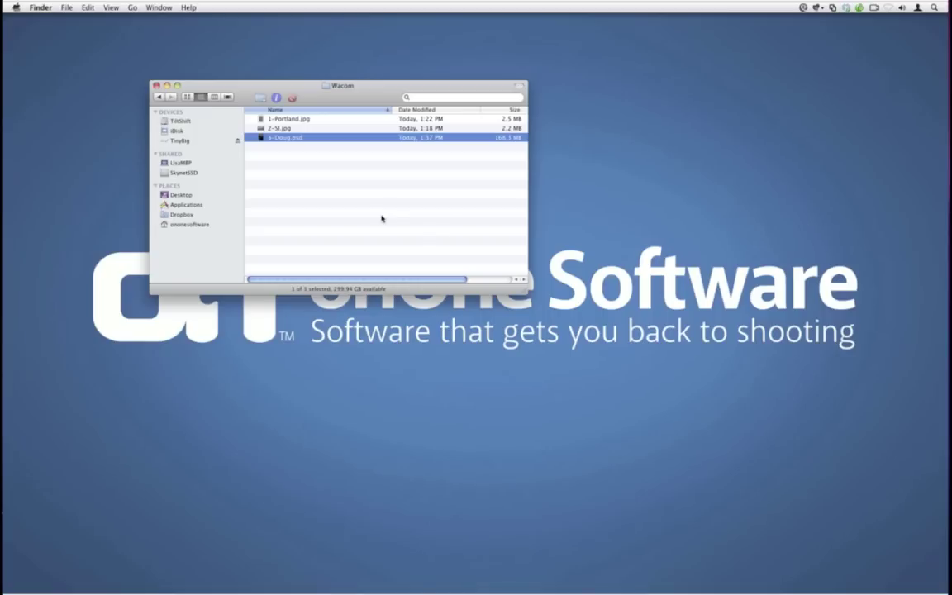
pyautogui.moveTo(260, 135); pyautogui.dragTo(9, 263)
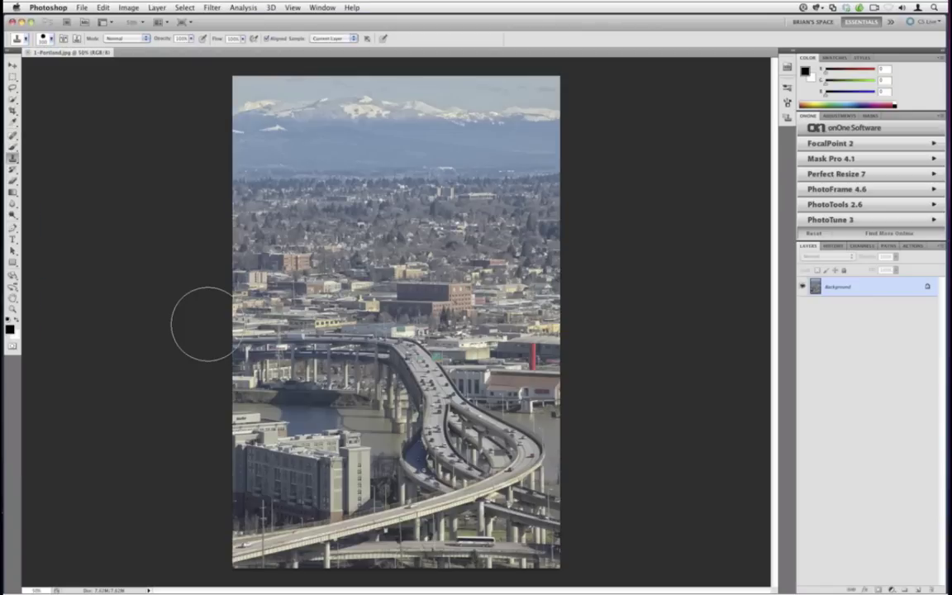
# Halve the brush size with [ and display File > Automate with FocalPoint 2 and PhotoTools 2.6
pyautogui.press('[')
pyautogui.press('[')
pyautogui.press('[')
pyautogui.press('[')
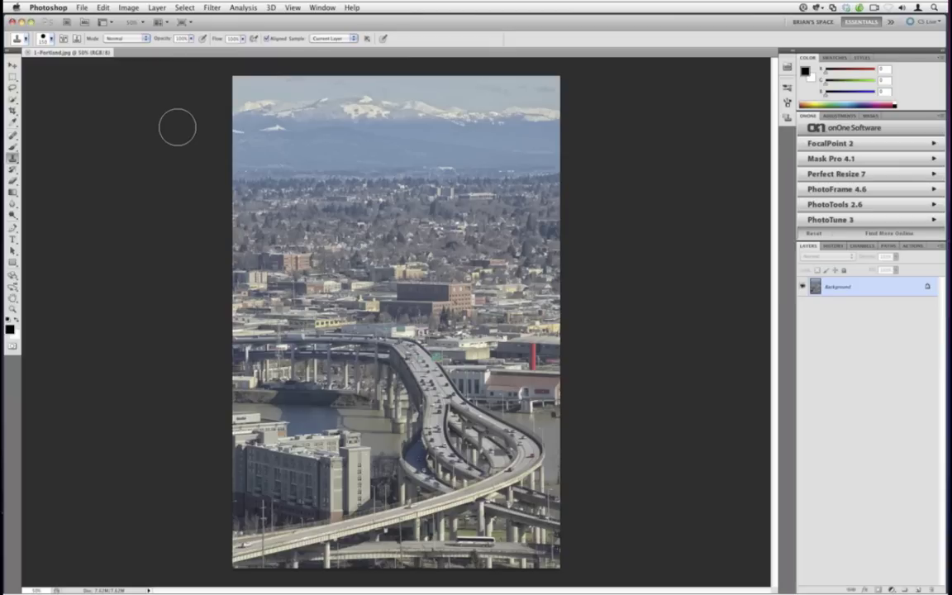
pyautogui.click(80, 8)
pyautogui.moveTo(116, 253)
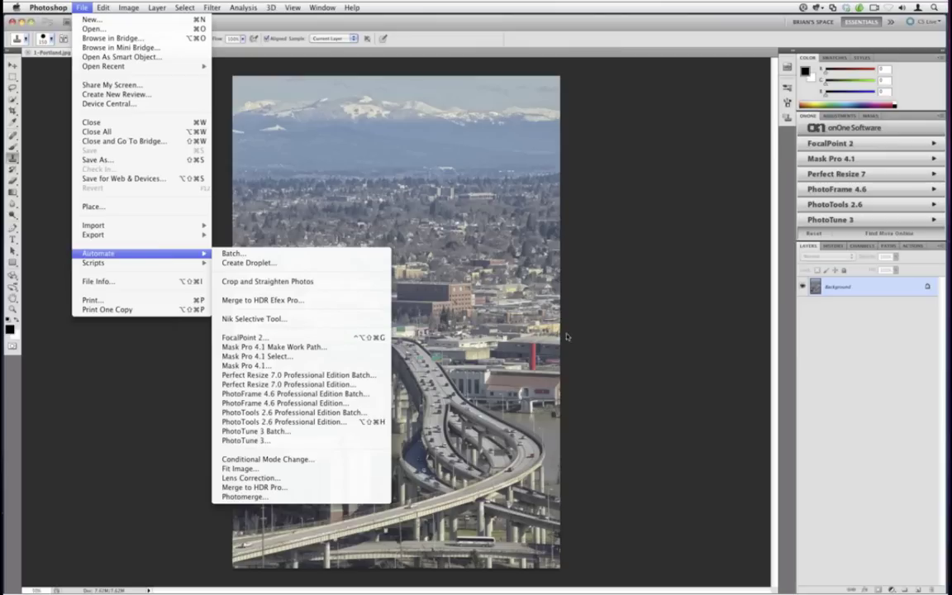
# Open Keyboard Shortcuts and Menus and expand the File command shortcuts
pyautogui.moveTo(294, 6)
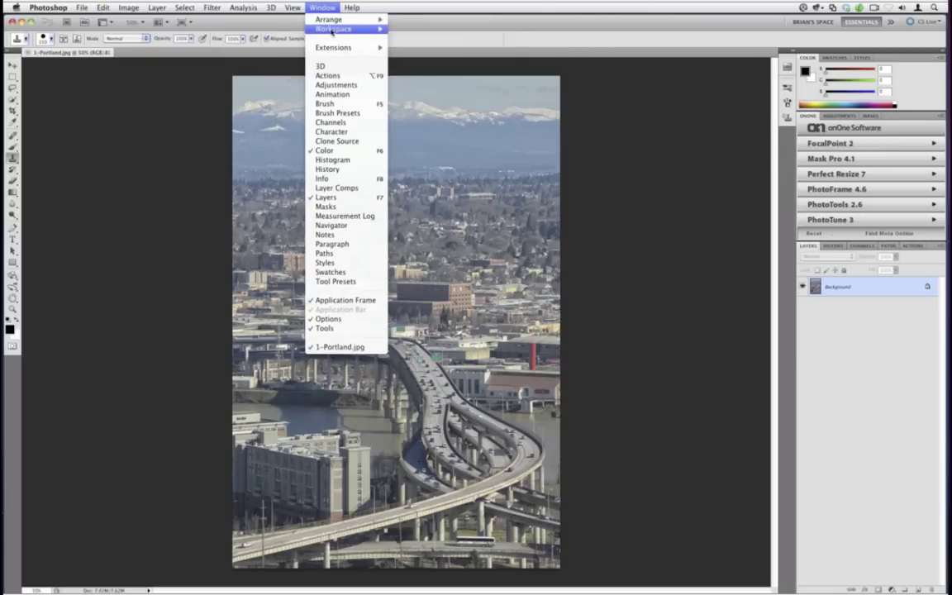
pyautogui.moveTo(331, 31)
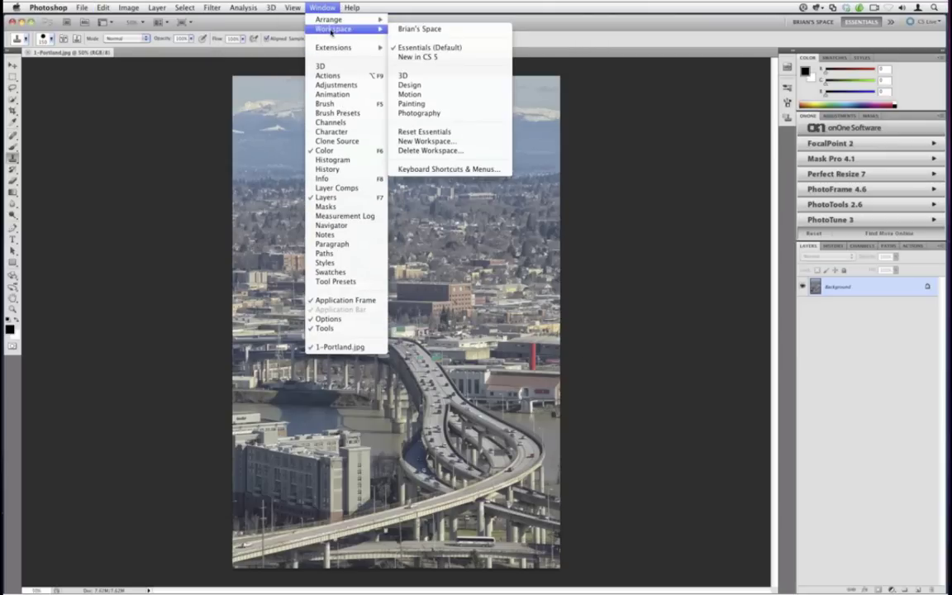
pyautogui.click(438, 169)
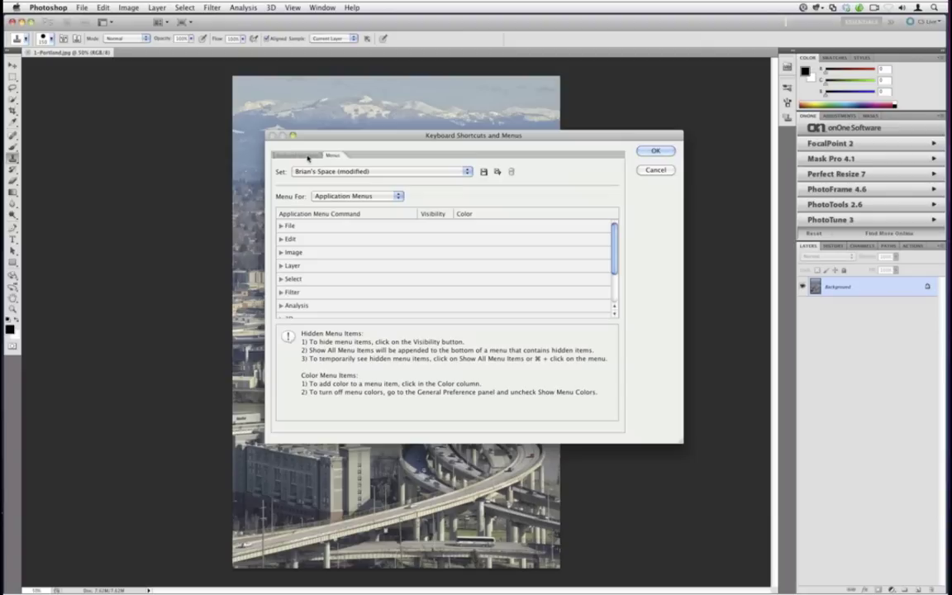
pyautogui.click(307, 157)
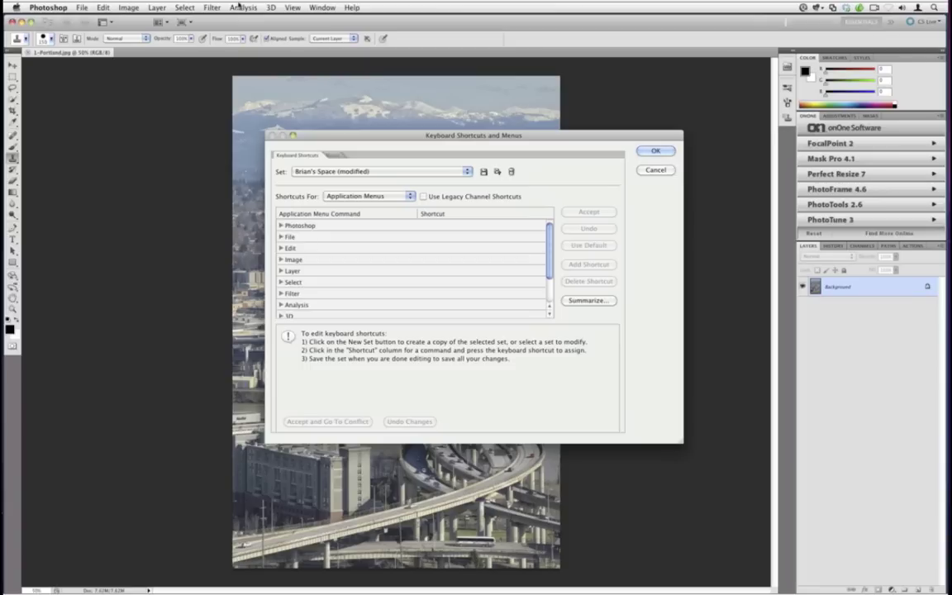
pyautogui.click(280, 237)
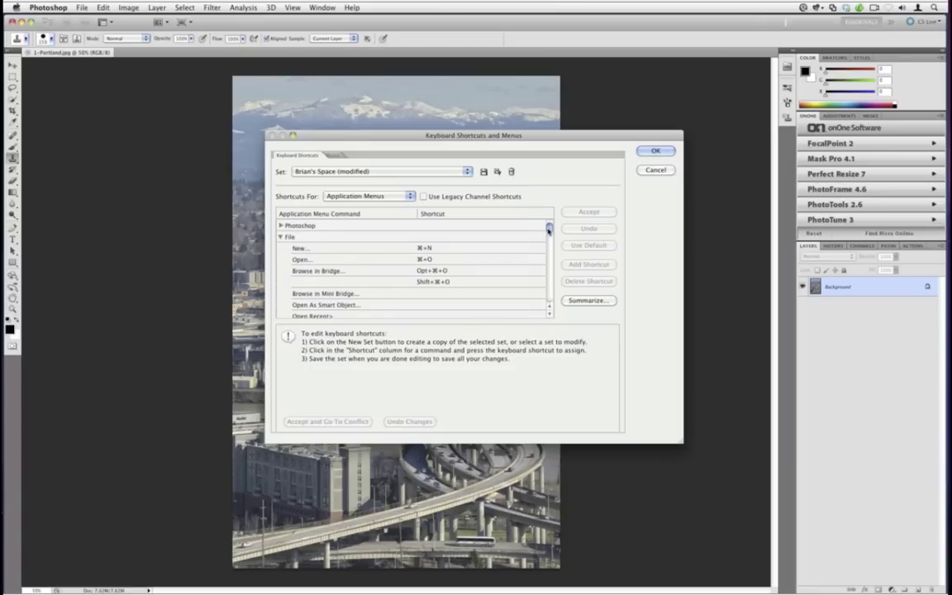
# Review the FocalPoint 2 and PhotoTools 2.6 shortcuts, then close the dialog unchanged
pyautogui.moveTo(548, 230); pyautogui.dragTo(548, 255)
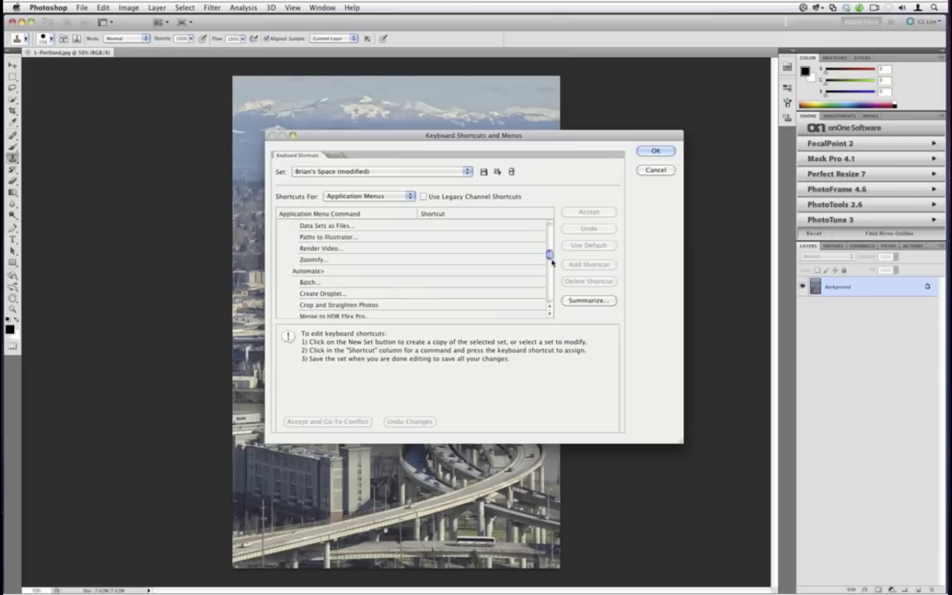
pyautogui.scroll(-5, 549, 254)
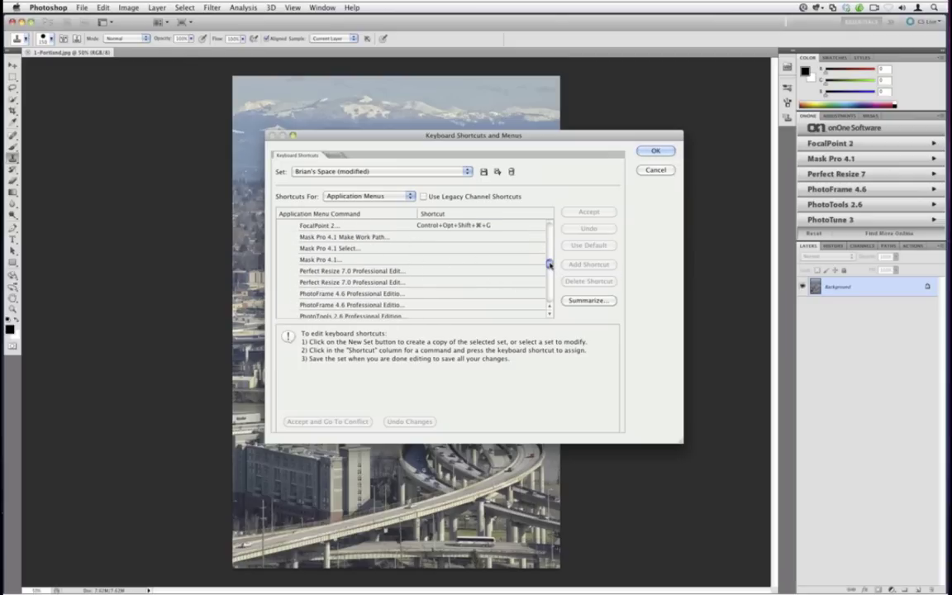
pyautogui.scroll(-3, 548, 264)
pyautogui.scroll(4, 549, 264)
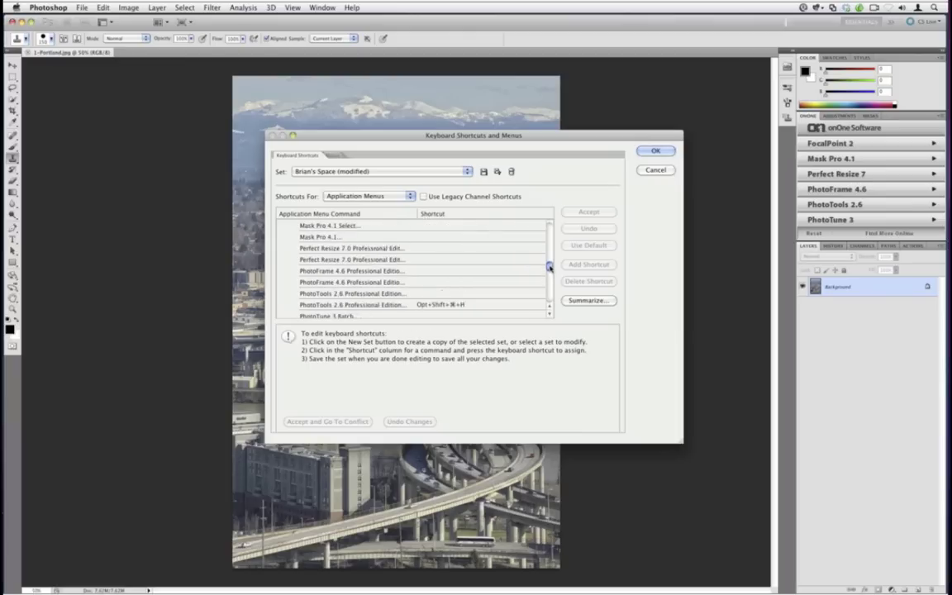
pyautogui.scroll(1, 548, 265)
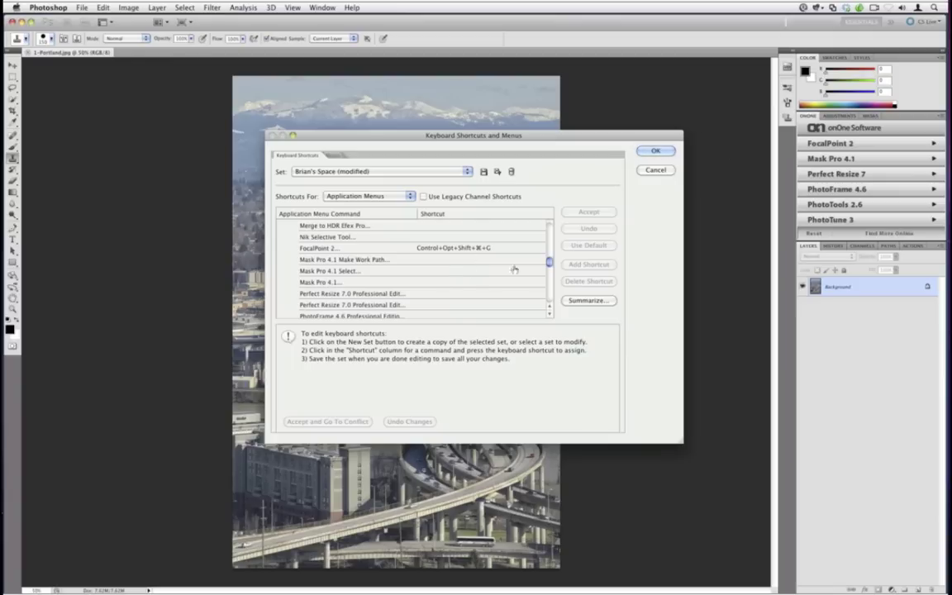
pyautogui.moveTo(548, 262); pyautogui.dragTo(549, 264)
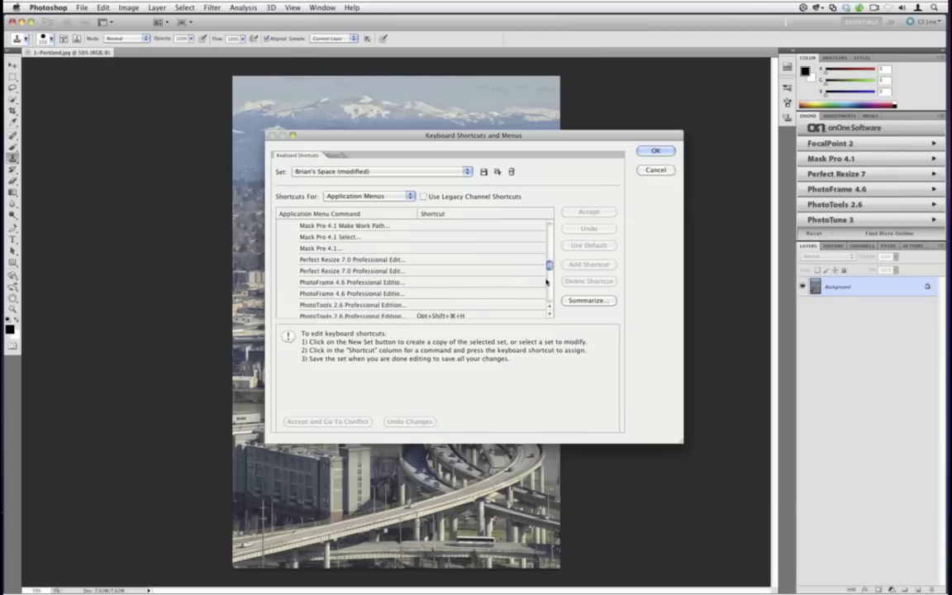
pyautogui.click(646, 171)
# Check the PhotoTools ExpressKey keystroke in Wacom Tablet preferences unchanged, then close them
pyautogui.moveTo(14, 210)
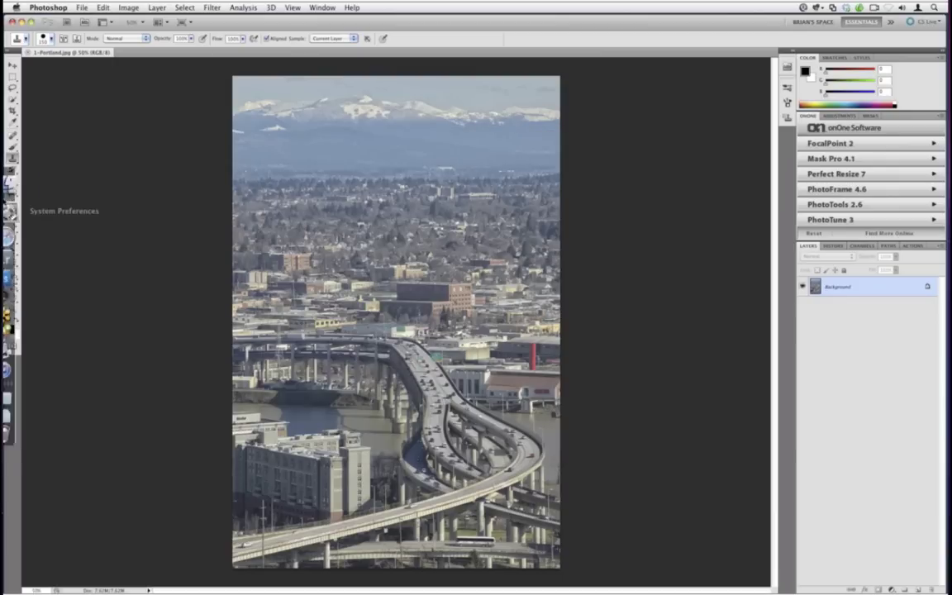
pyautogui.click(25, 211)
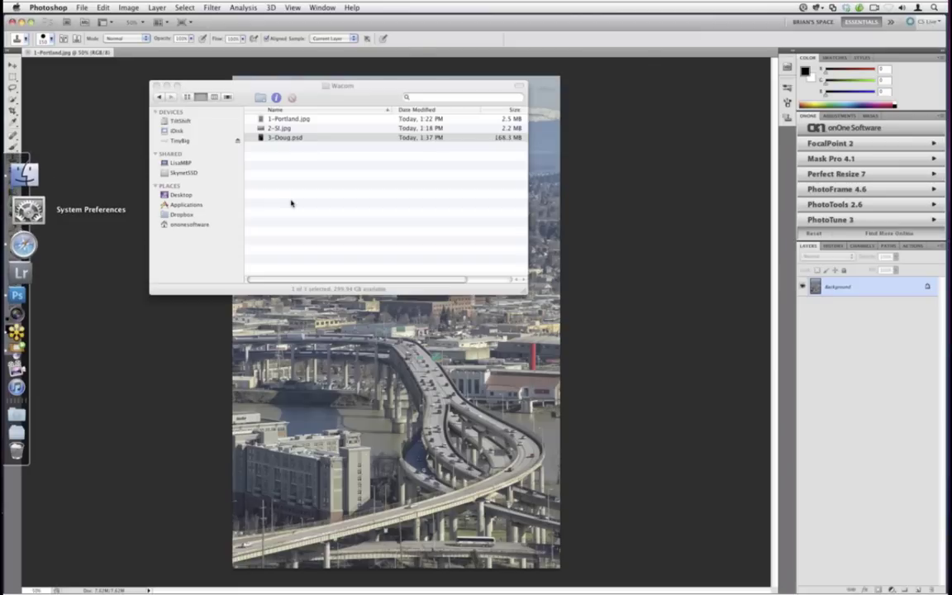
pyautogui.click(463, 268)
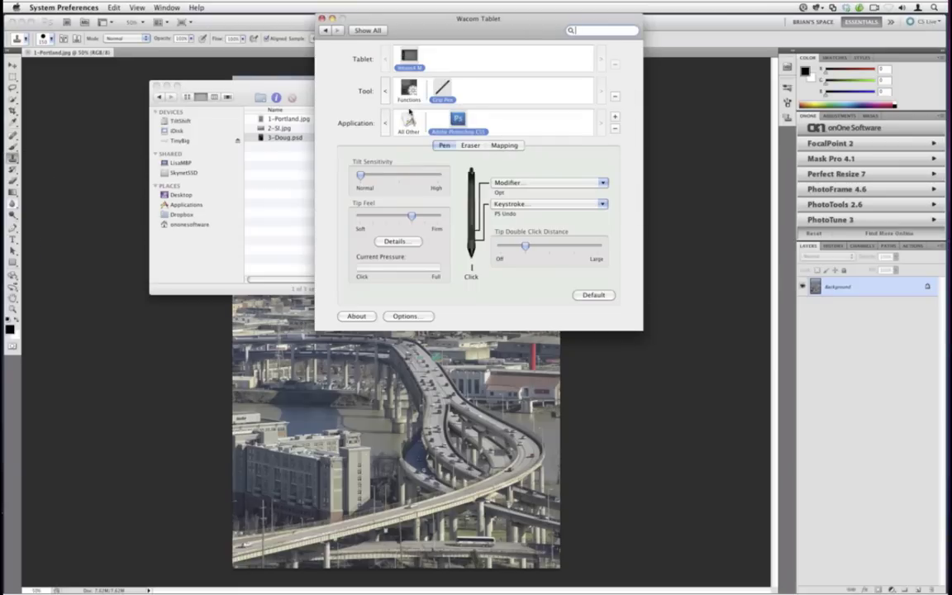
pyautogui.click(409, 92)
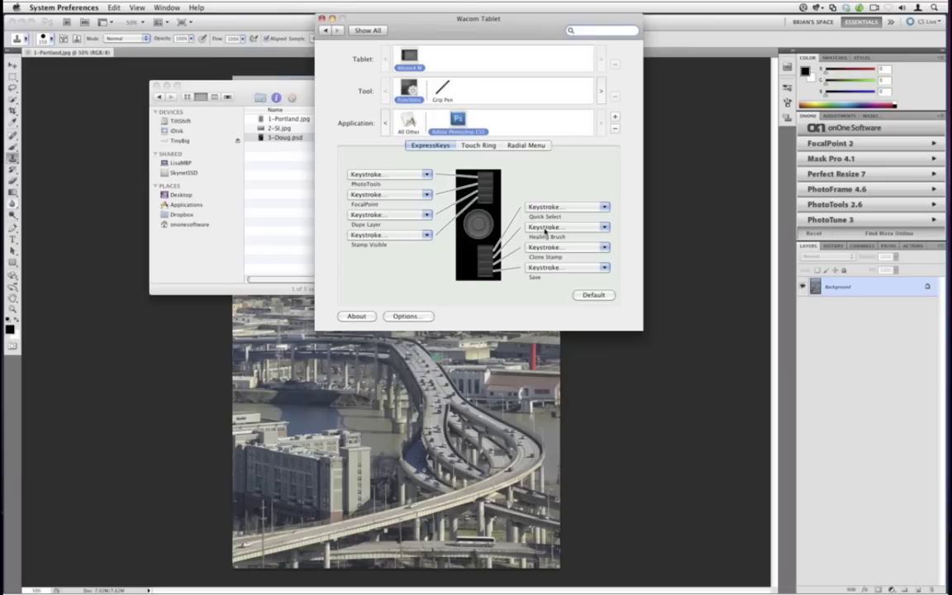
pyautogui.click(362, 175)
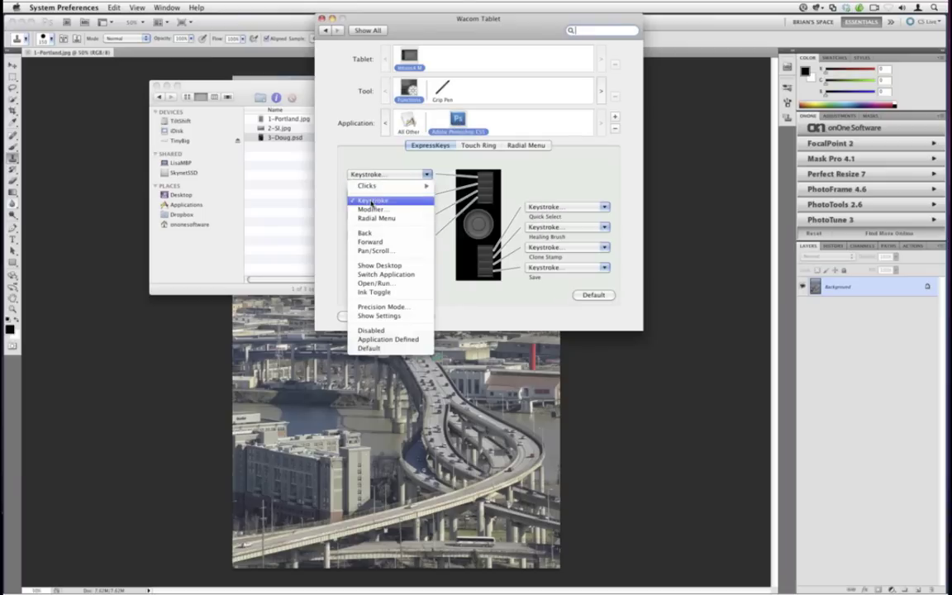
pyautogui.click(372, 201)
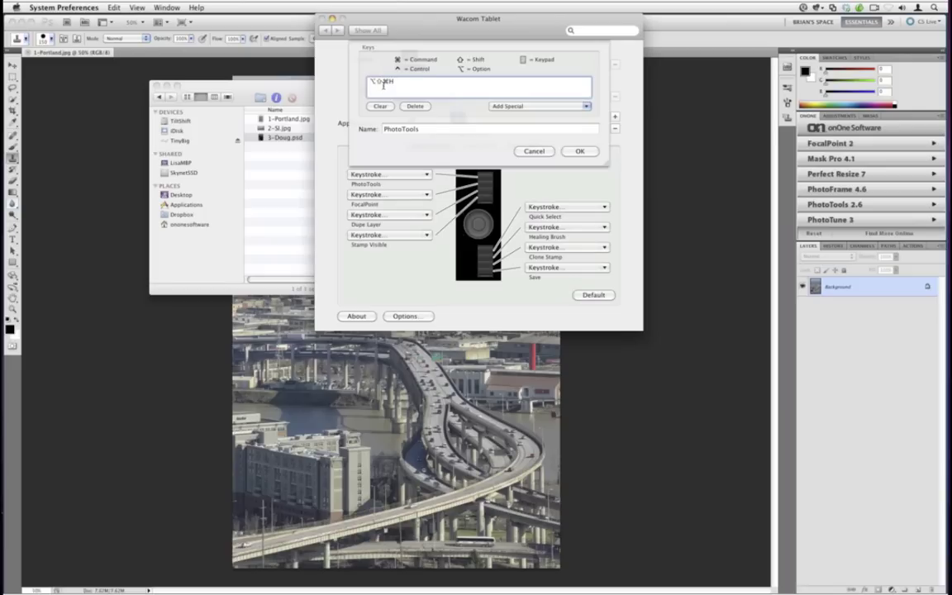
pyautogui.click(534, 150)
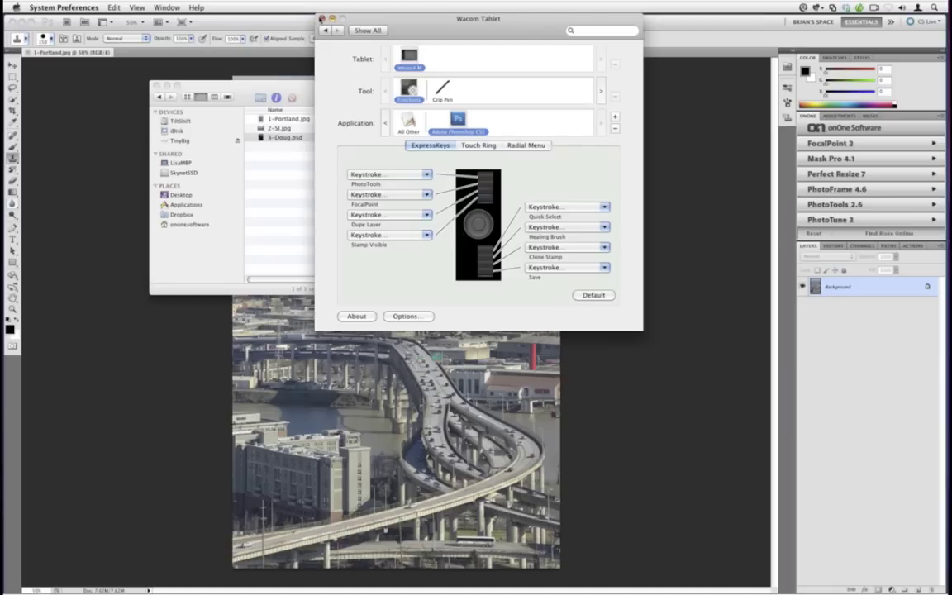
pyautogui.click(322, 17)
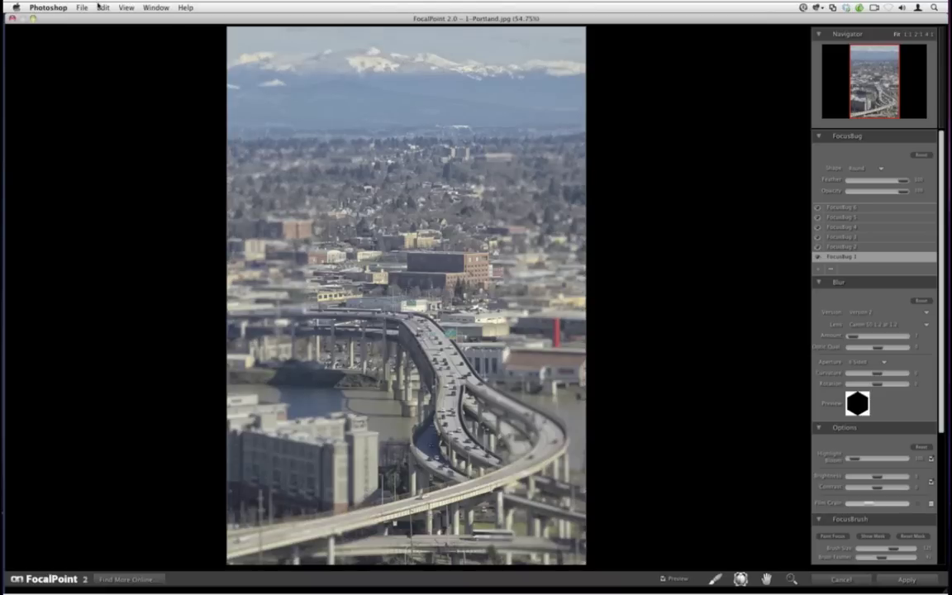
# Nudge the FocusBug centre up-left and widen its round sharp area across downtown and the highway
pyautogui.click(102, 7)
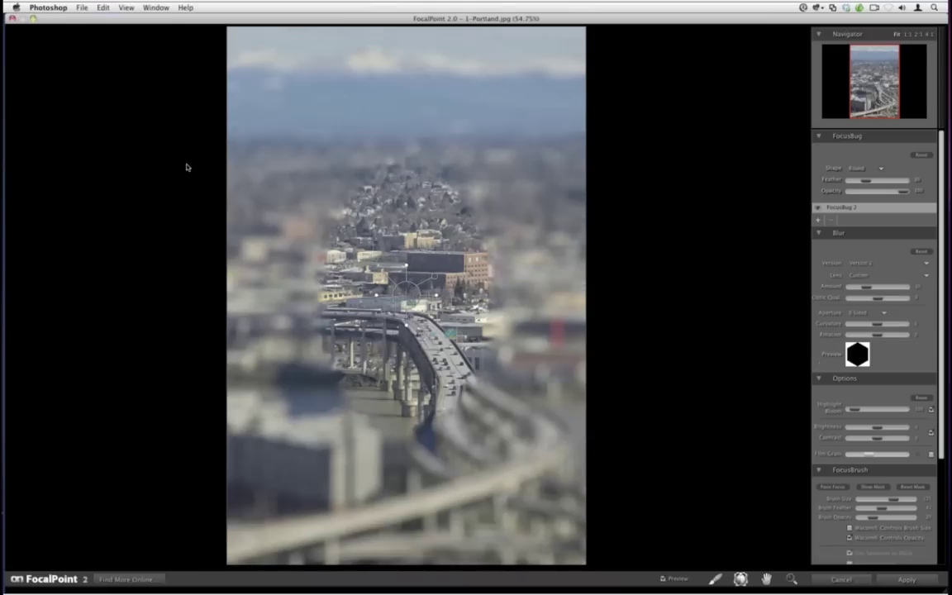
pyautogui.moveTo(406, 295); pyautogui.dragTo(405, 291)
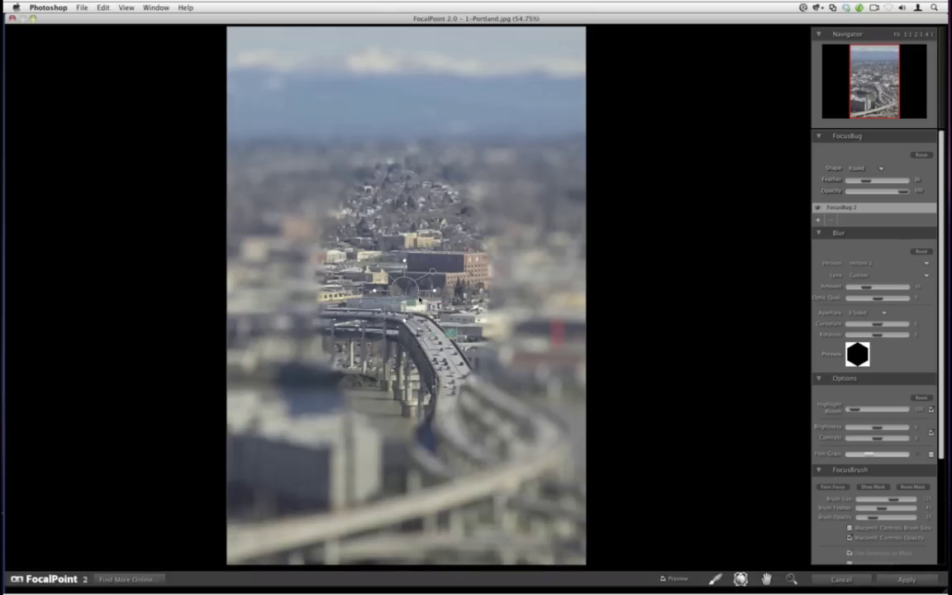
pyautogui.moveTo(405, 287); pyautogui.dragTo(435, 288)
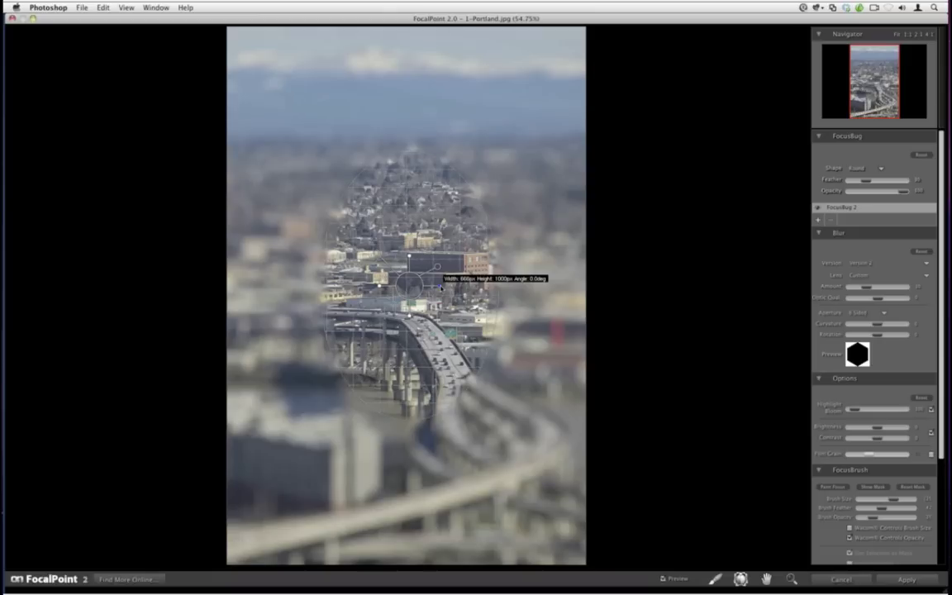
pyautogui.moveTo(441, 285); pyautogui.dragTo(468, 295)
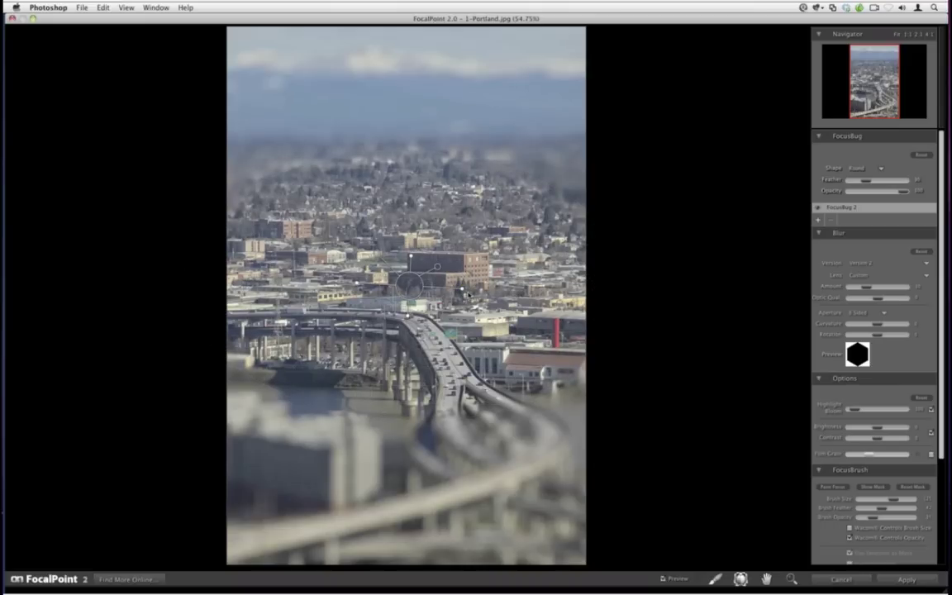
pyautogui.moveTo(420, 294); pyautogui.dragTo(420, 293)
pyautogui.click(853, 169)
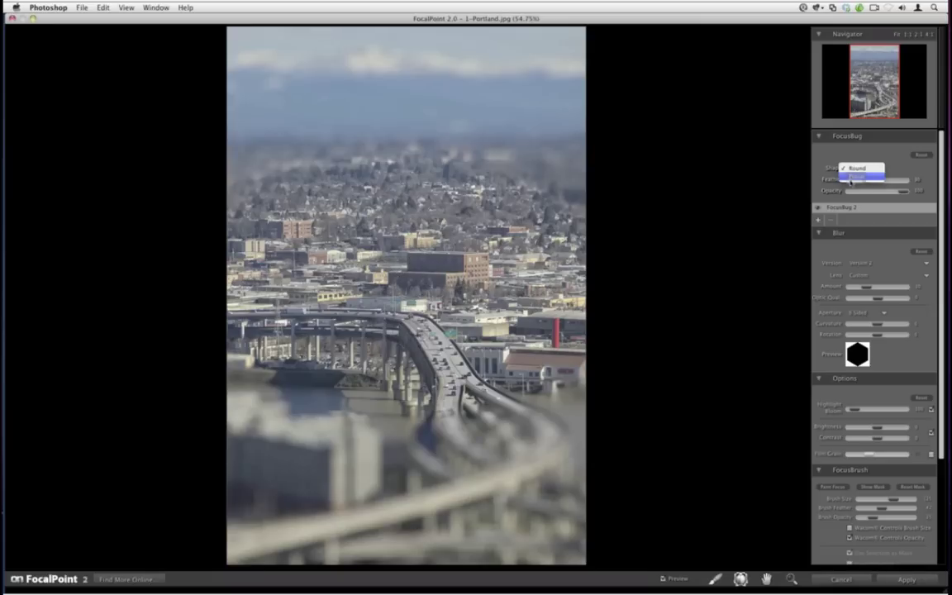
# Switch the FocusBug to Planar and tilt its sharp band across the highway and riverside city
pyautogui.click(851, 178)
pyautogui.moveTo(420, 289); pyautogui.dragTo(439, 361)
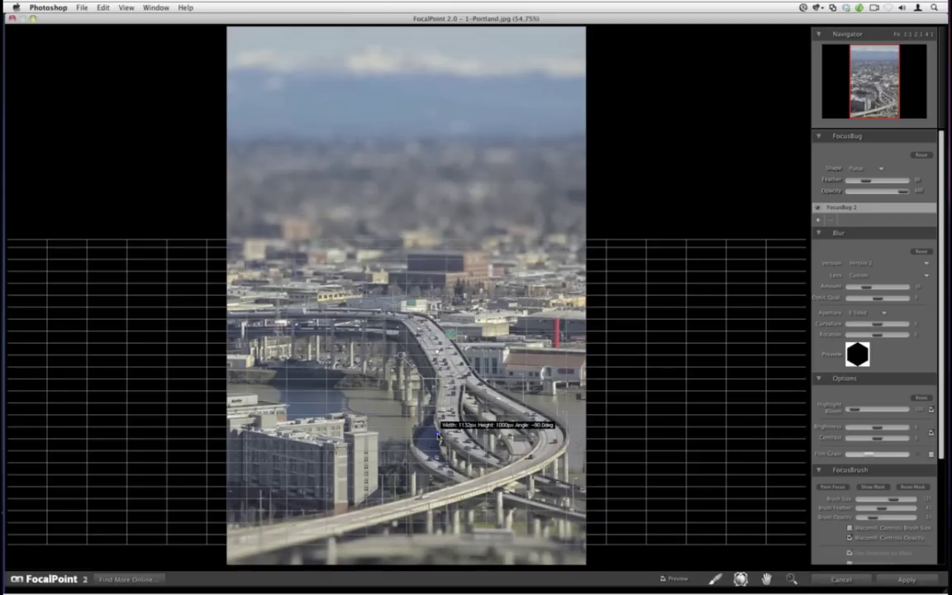
pyautogui.moveTo(438, 436); pyautogui.dragTo(438, 432)
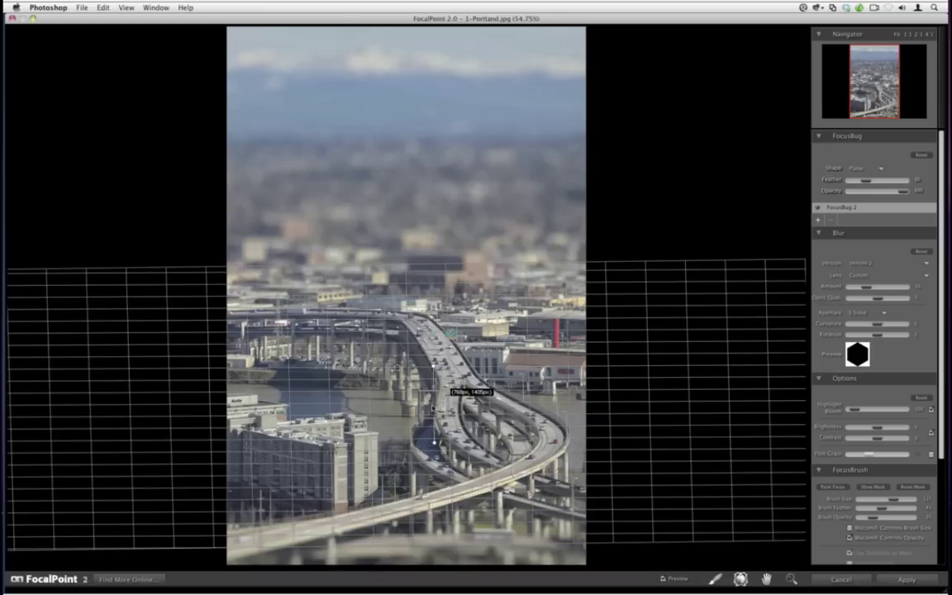
pyautogui.moveTo(431, 407); pyautogui.dragTo(433, 404)
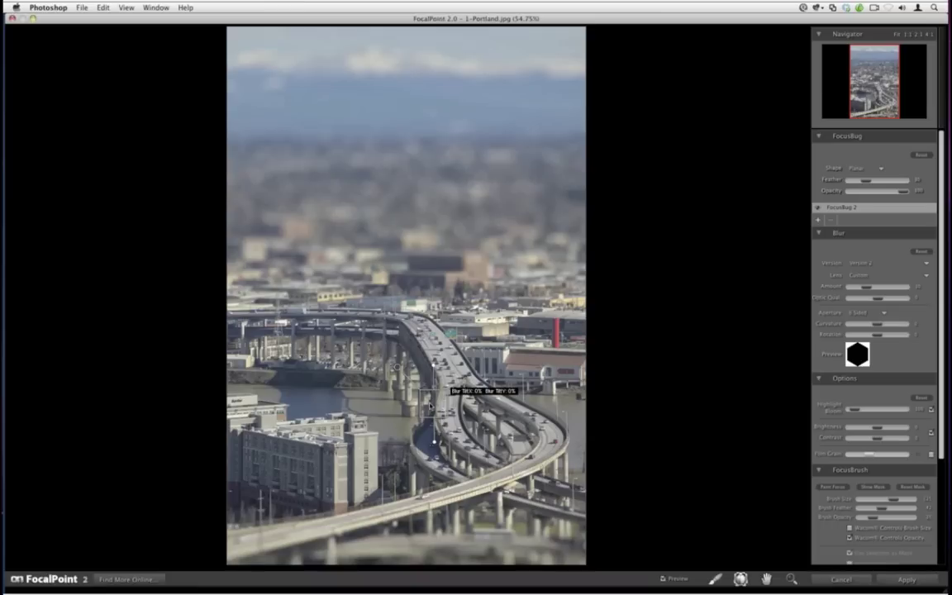
pyautogui.moveTo(428, 404); pyautogui.dragTo(430, 388)
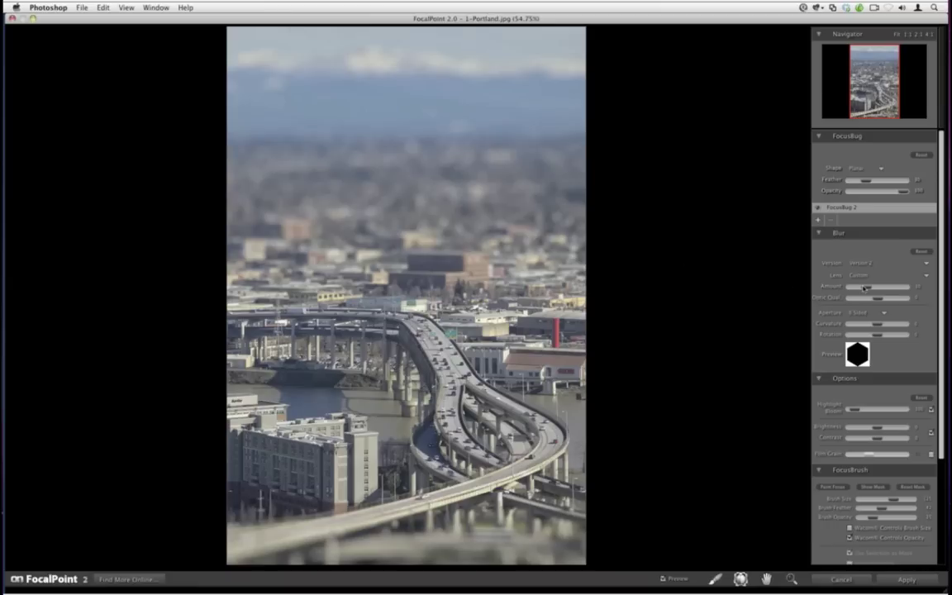
# Lower the Blur Amount, raise the Optic Quality, and enlarge the FocusBrush
pyautogui.moveTo(861, 285); pyautogui.dragTo(857, 287)
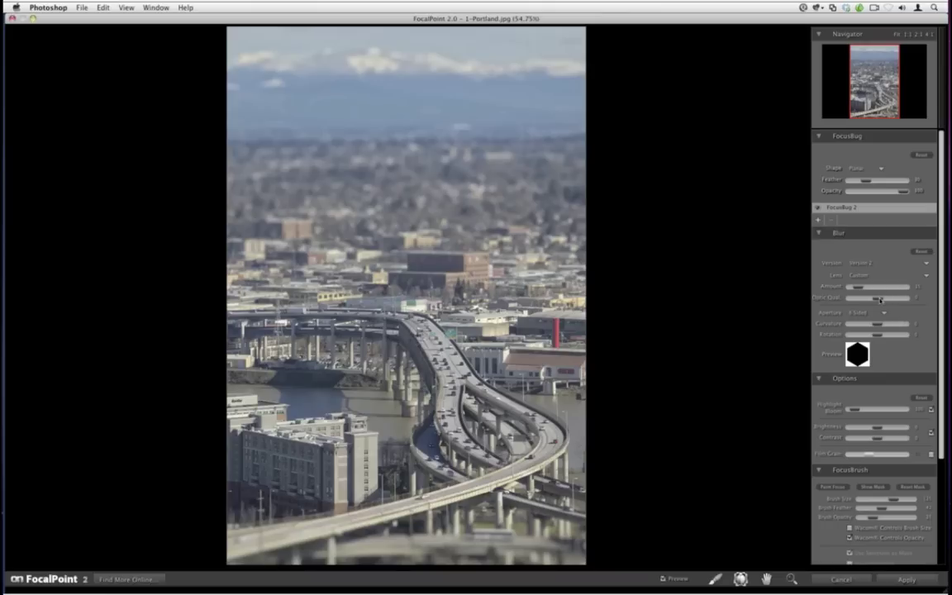
pyautogui.moveTo(877, 297); pyautogui.dragTo(889, 303)
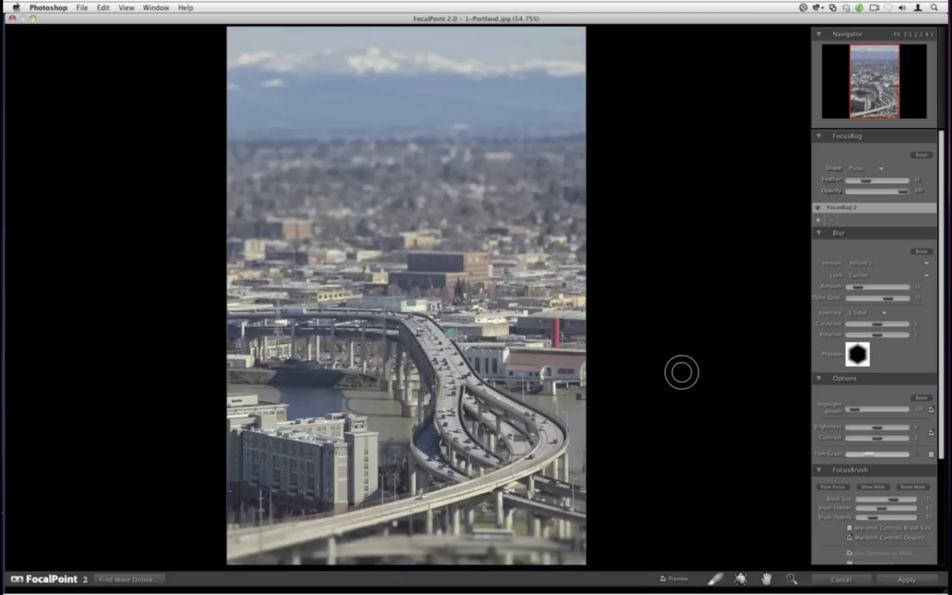
pyautogui.press(']')
# Enable Wacom Controls Brush Size in the FocusBrush settings
pyautogui.scroll(-3, 849, 413)
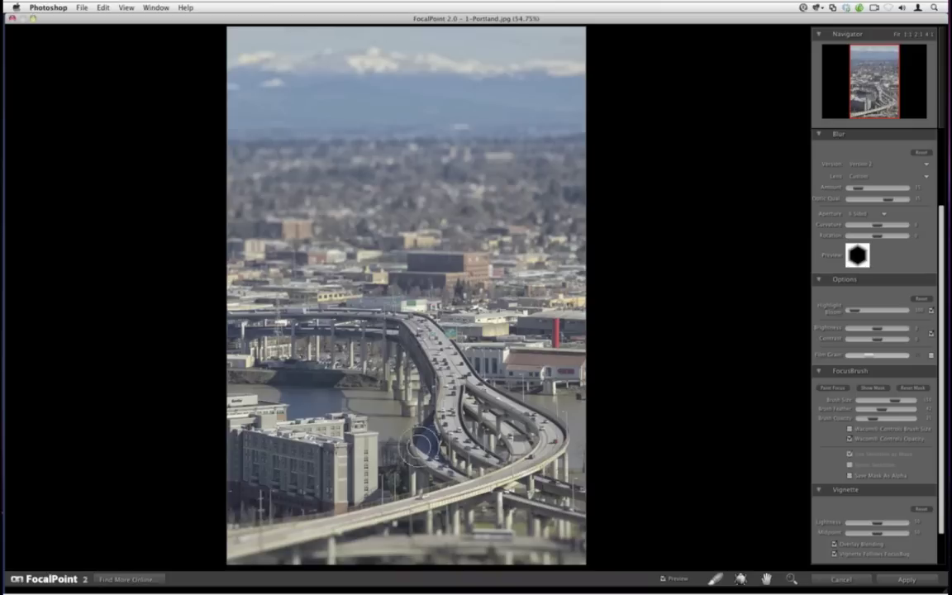
pyautogui.click(850, 429)
# Check the on-image brush settings, then shrink the FocusBrush with the left bracket key
pyautogui.rightClick(539, 473)
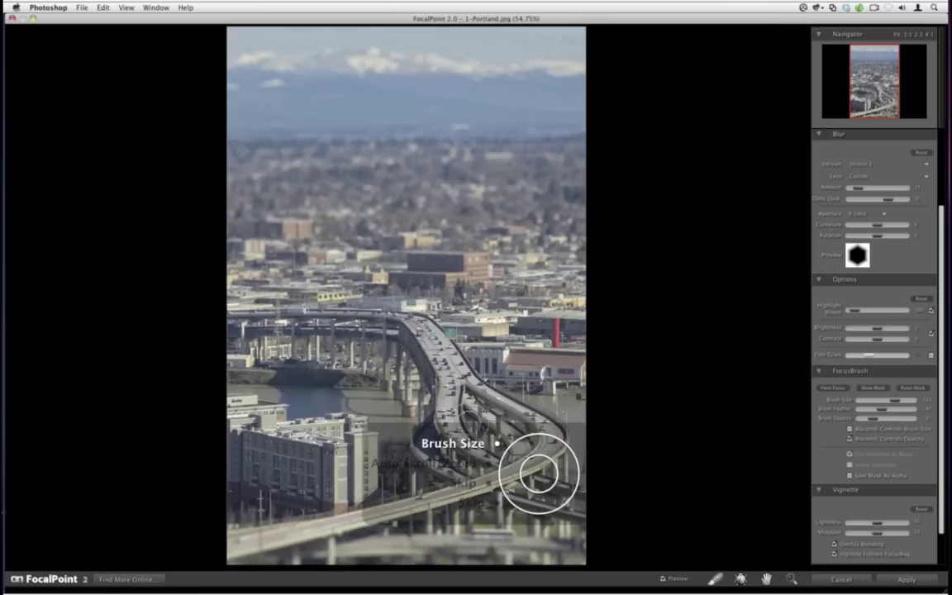
pyautogui.click(496, 443)
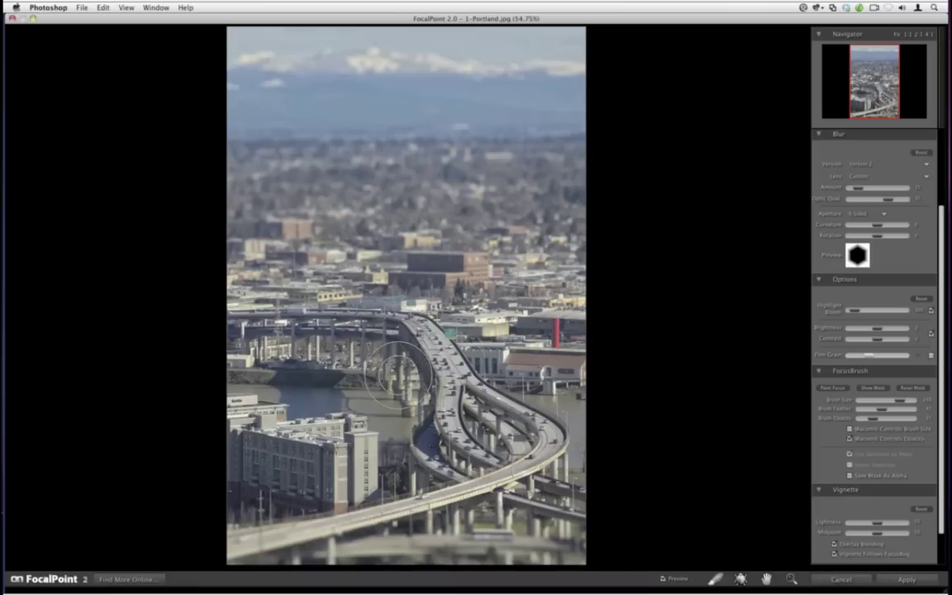
pyautogui.press('[')
pyautogui.press('[')
pyautogui.press('[')
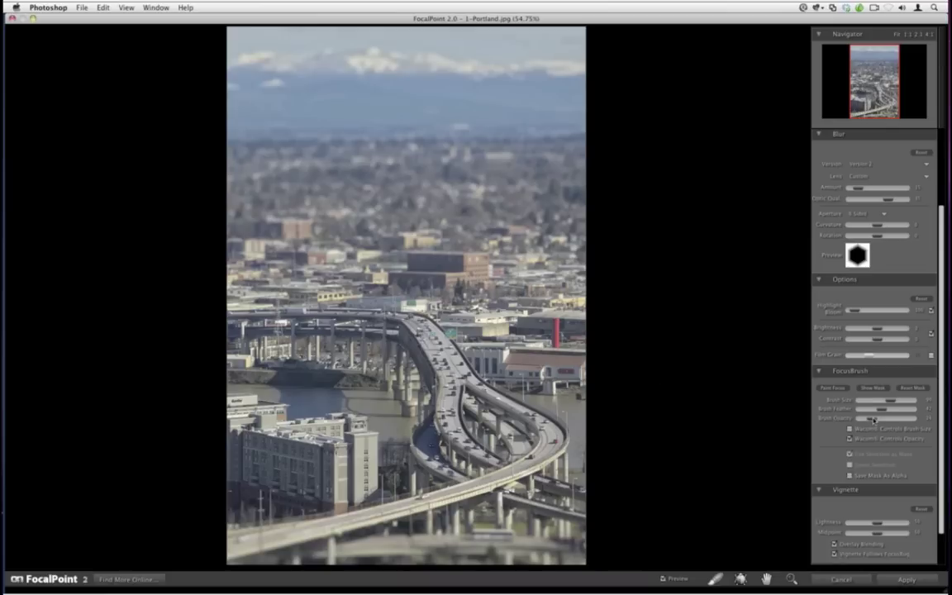
# Fine-tune the FocusBrush opacity, enlarge it slightly, and leave it set to Paint Focus
pyautogui.moveTo(873, 419); pyautogui.dragTo(865, 420)
pyautogui.moveTo(875, 420); pyautogui.dragTo(884, 420)
pyautogui.moveTo(886, 418); pyautogui.dragTo(879, 419)
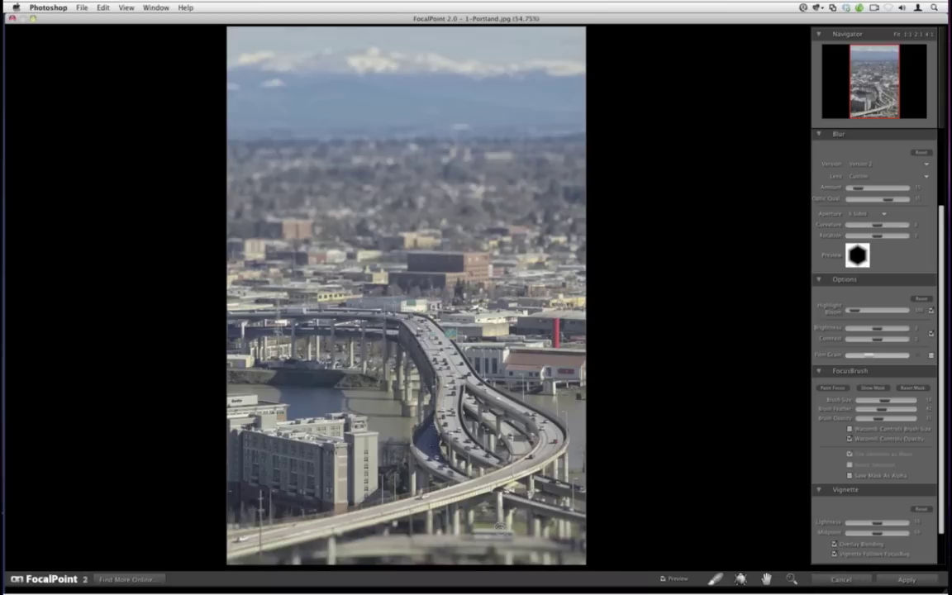
pyautogui.press(']')
pyautogui.moveTo(880, 419); pyautogui.dragTo(888, 420)
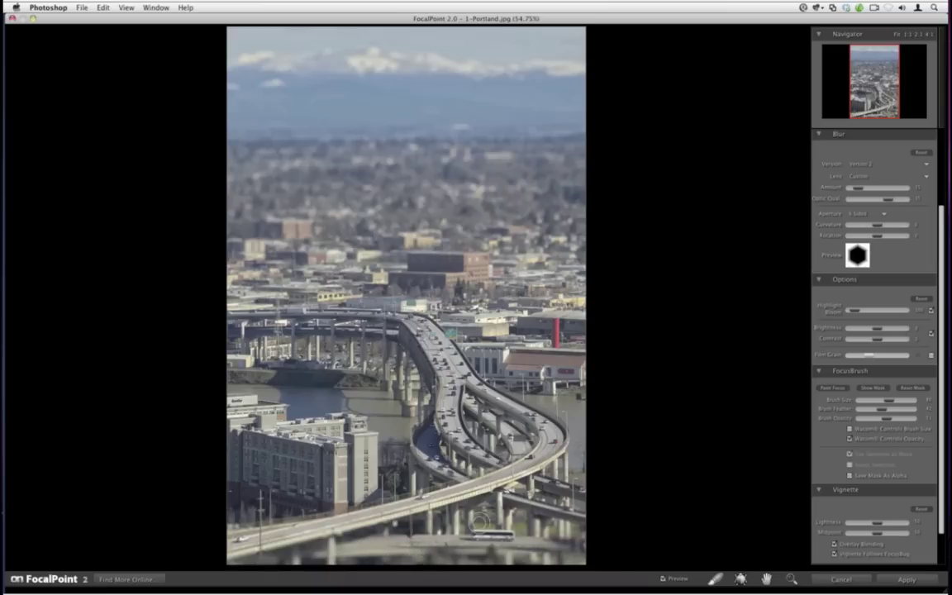
pyautogui.press('alt')
pyautogui.click(832, 386)
# Show the focus mask and paint focus strokes along the bottom of the image
pyautogui.click(873, 388)
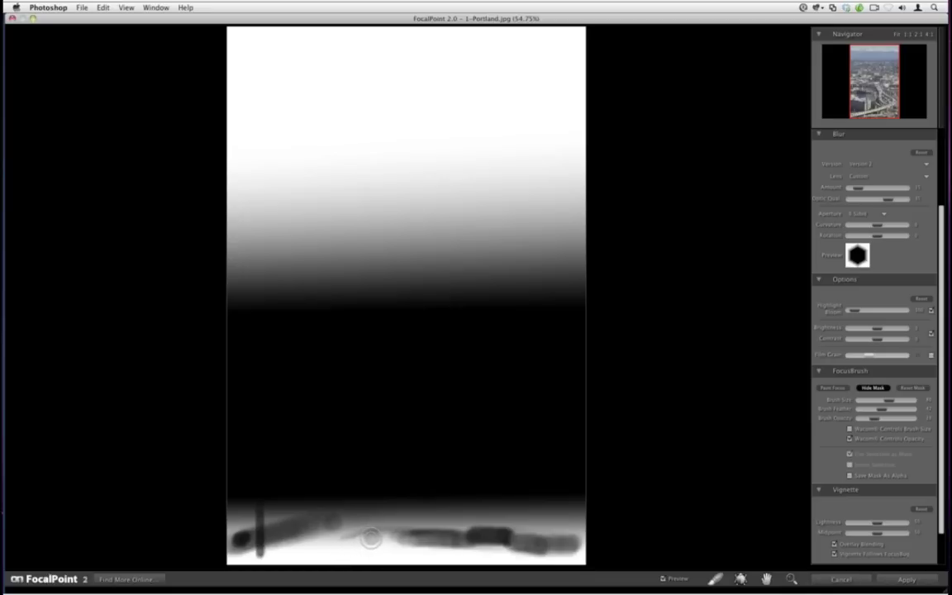
pyautogui.click(371, 534)
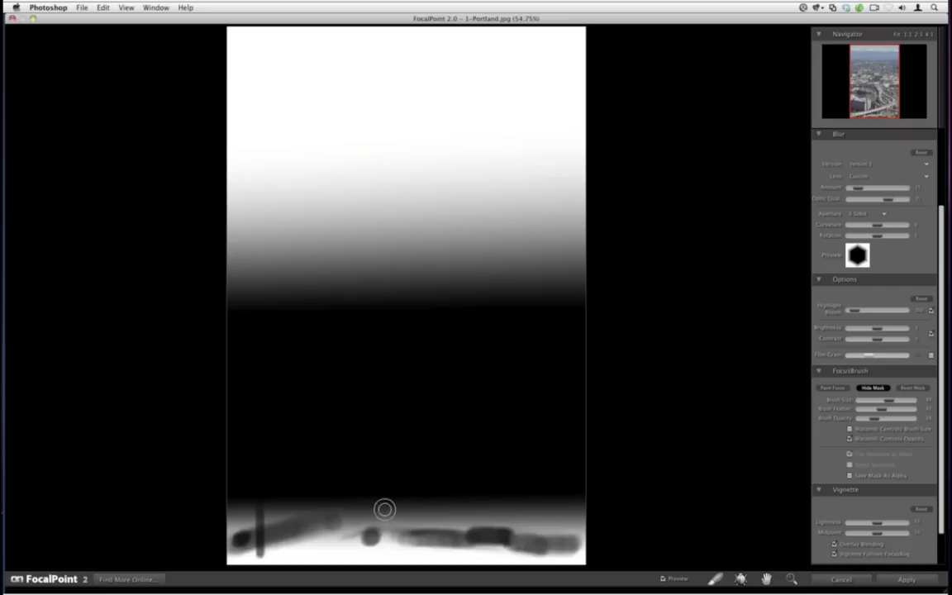
pyautogui.moveTo(357, 538)
pyautogui.mouseDown()
pyautogui.moveTo(284, 554)
pyautogui.moveTo(397, 545)
pyautogui.mouseUp()
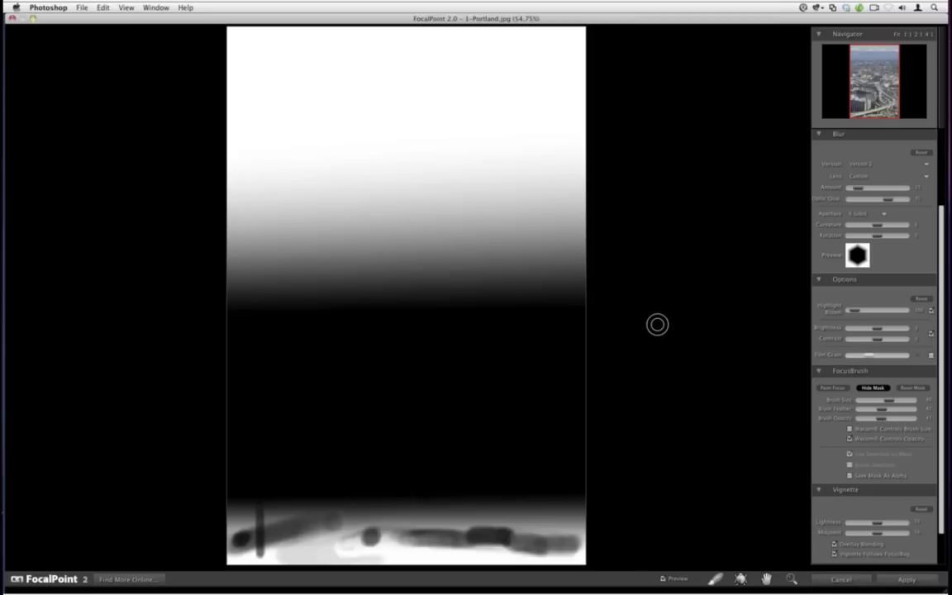
# Hide the mask, set brush opacity to 100, then cancel FocalPoint and close 1-Portland.jpg
pyautogui.click(872, 389)
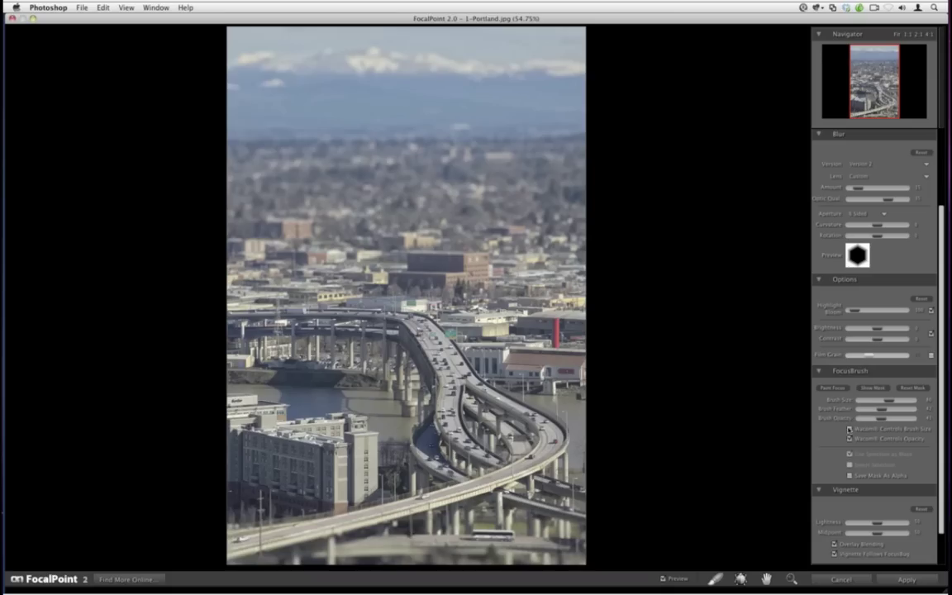
pyautogui.moveTo(882, 418); pyautogui.dragTo(938, 431)
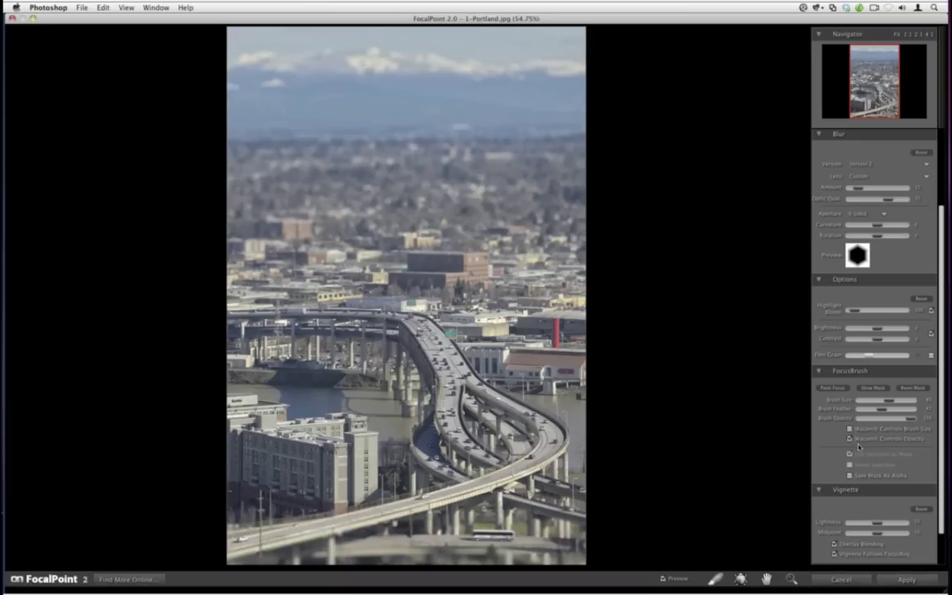
pyautogui.click(839, 581)
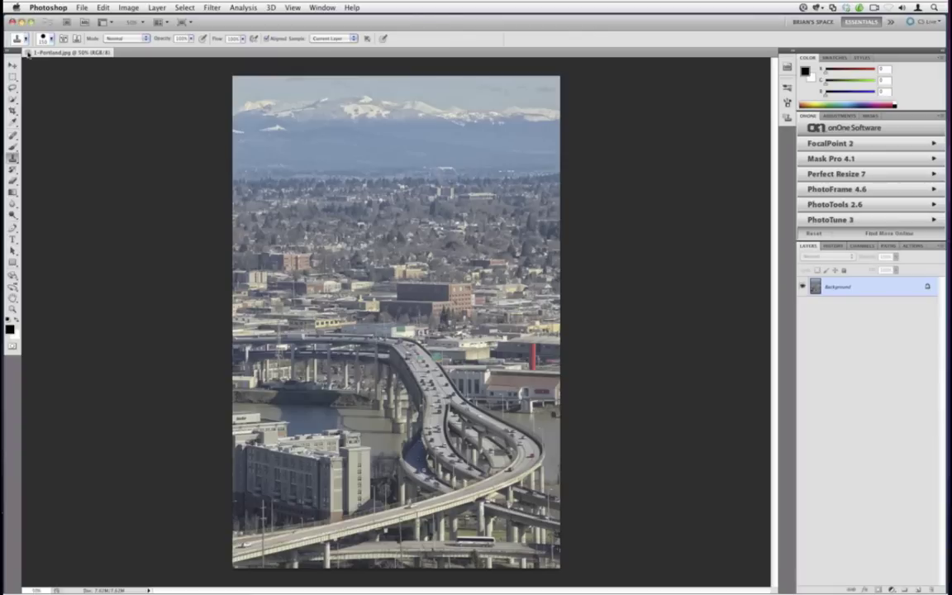
pyautogui.click(28, 53)
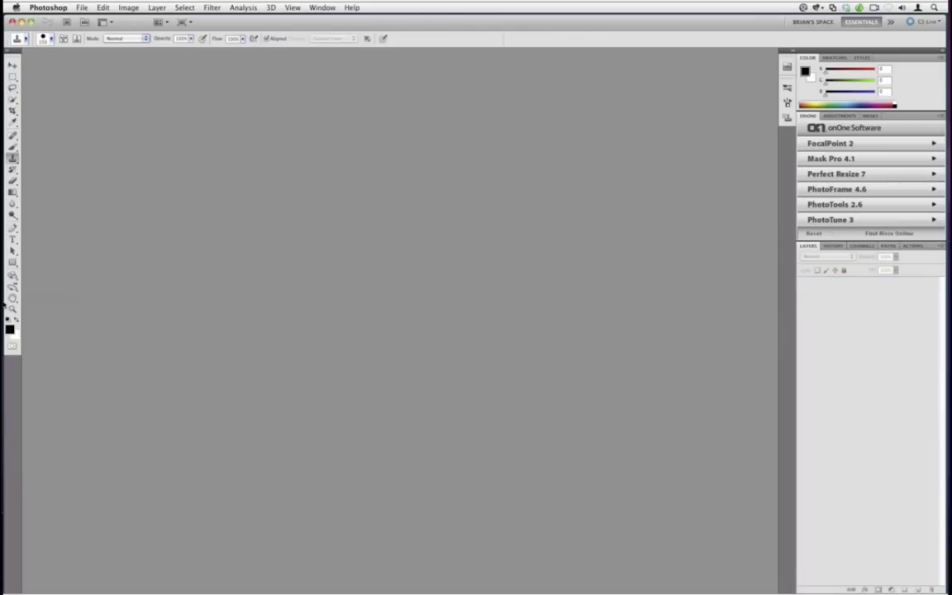
# Open 2-SI.jpg from the Wacom folder in Photoshop via the Dock icon
pyautogui.moveTo(4, 228)
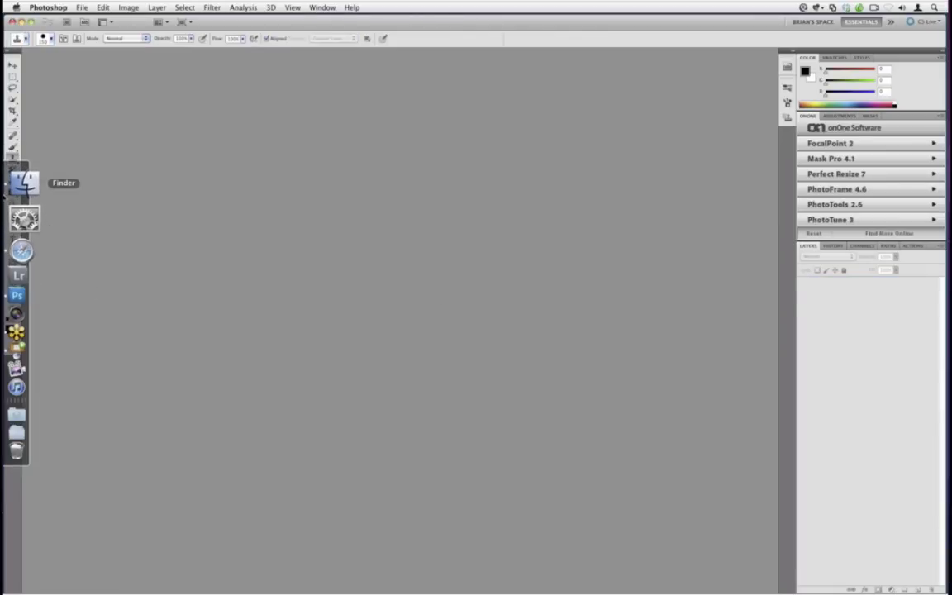
pyautogui.click(6, 190)
pyautogui.click(273, 128)
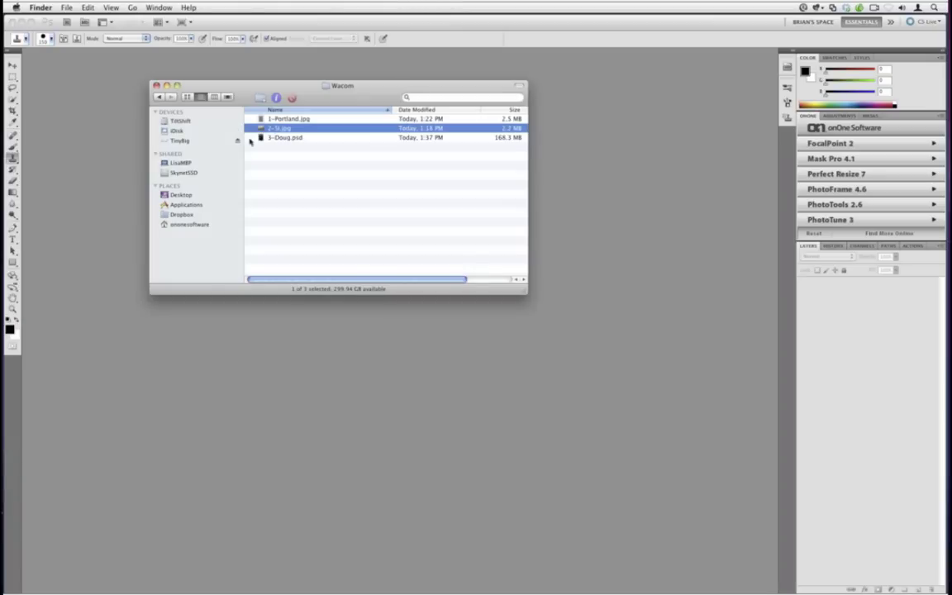
pyautogui.moveTo(272, 130); pyautogui.dragTo(11, 261)
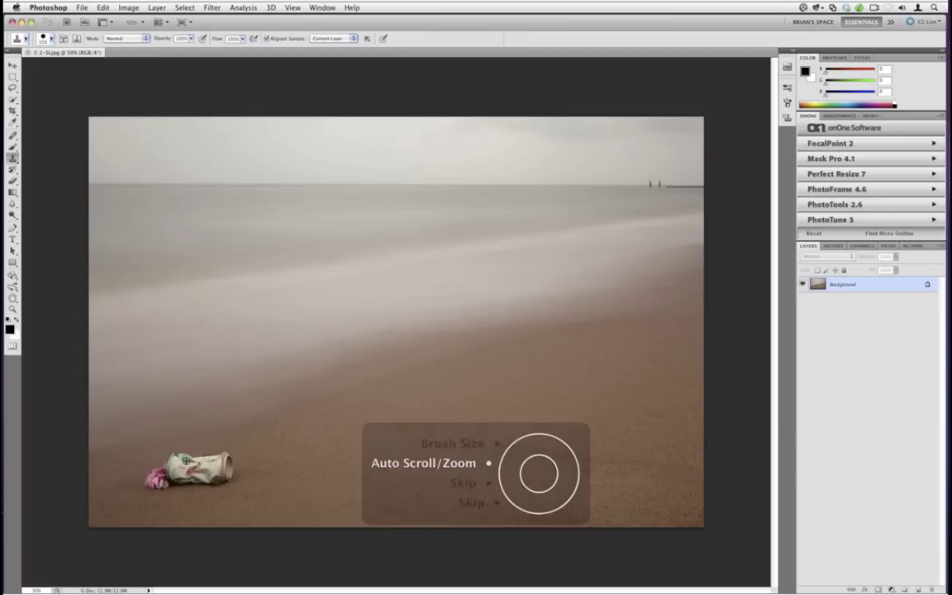
# Zoom in on the can, set a clone source beside it, and fit the photo to the window
pyautogui.scroll(3, 146, 479)
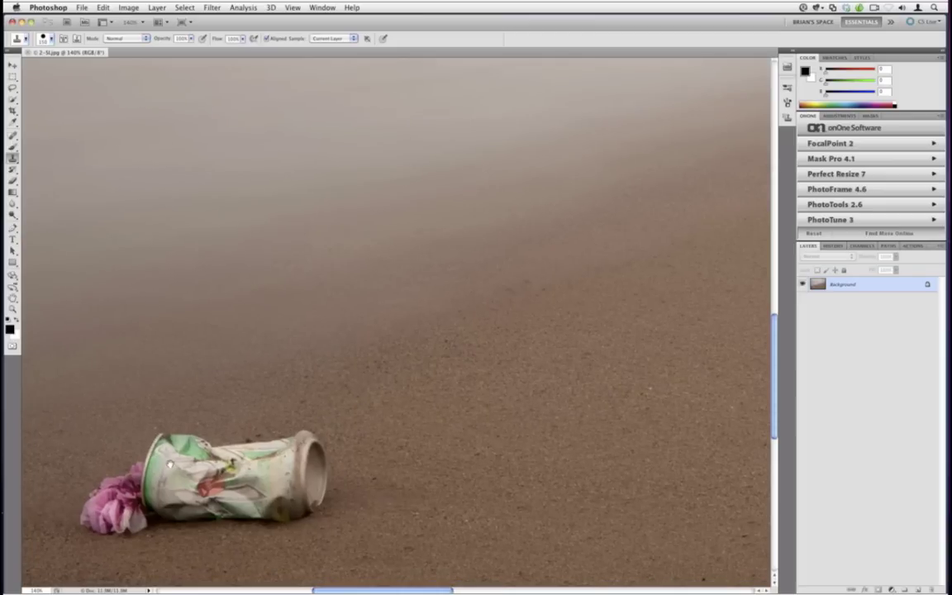
pyautogui.moveTo(170, 464); pyautogui.dragTo(227, 465)
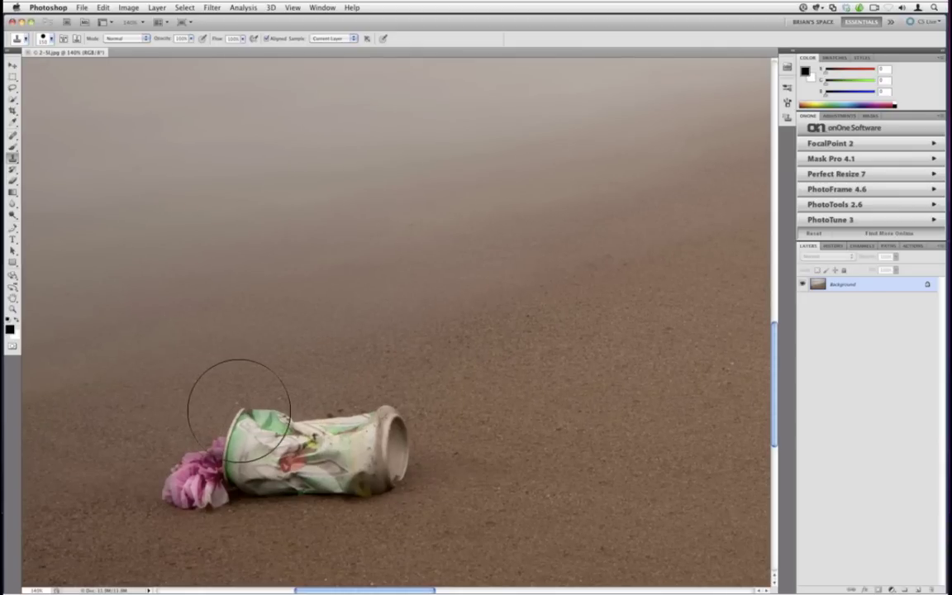
pyautogui.keyDown('alt'); pyautogui.click(239, 409); pyautogui.keyUp('alt')
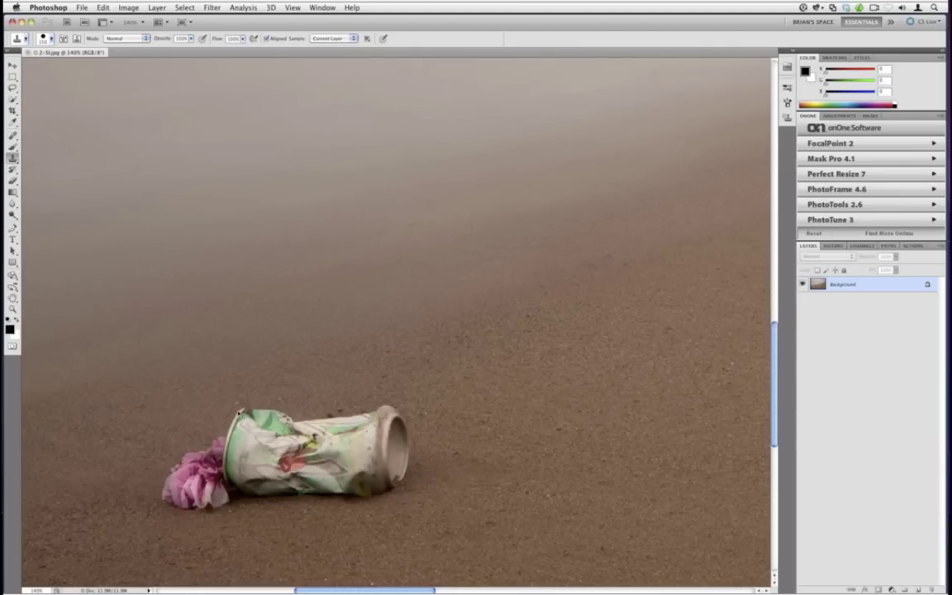
pyautogui.press('super+0')
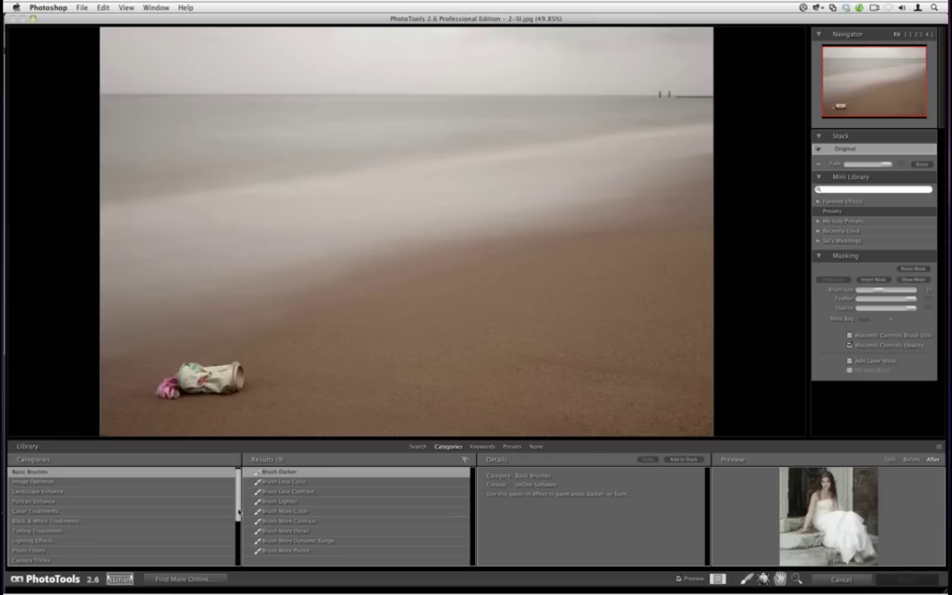
# Add B&W TastyGlow II A1 from Black & White Treatments to the stack and choose Paint-out masking
pyautogui.scroll(-1, 238, 512)
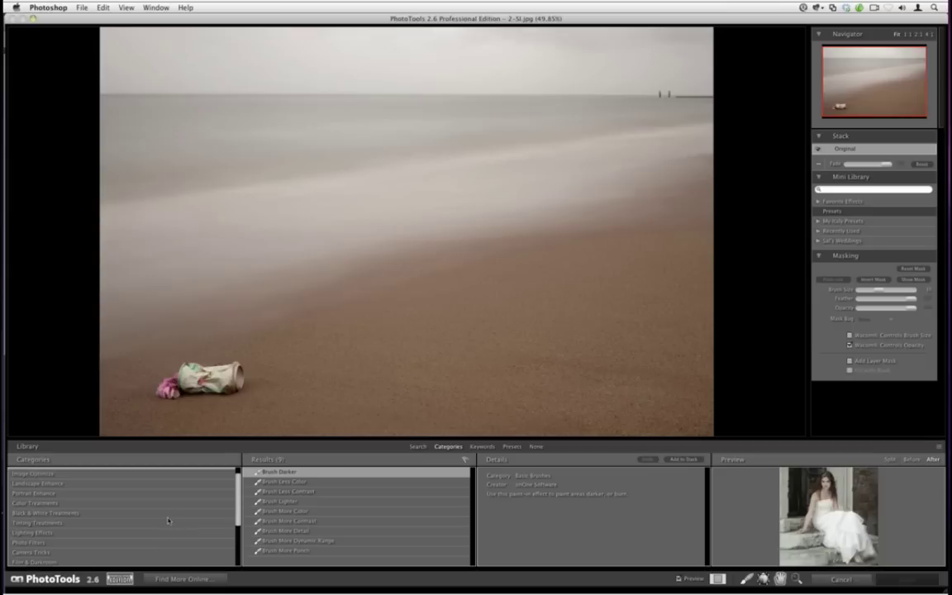
pyautogui.click(170, 513)
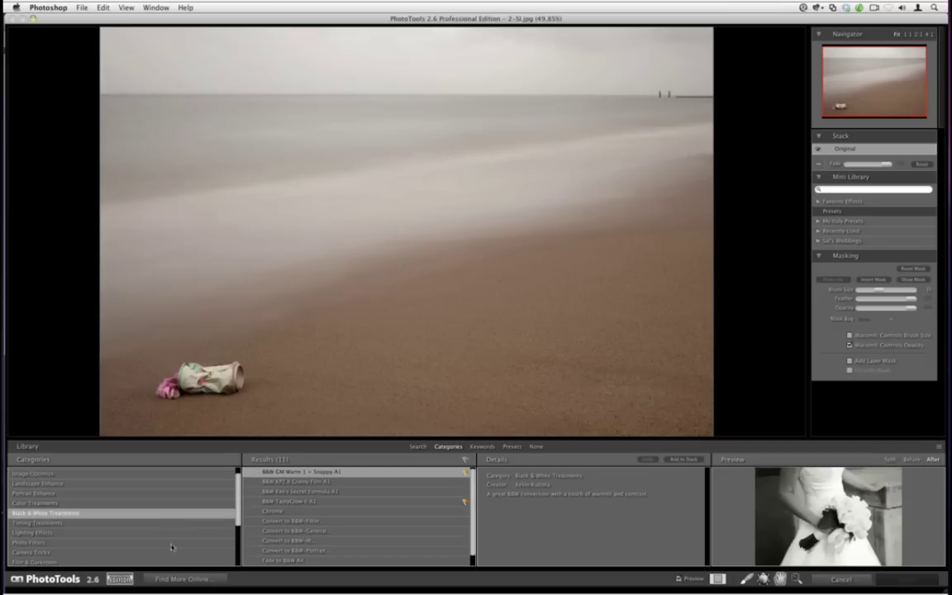
pyautogui.click(311, 503)
pyautogui.click(682, 459)
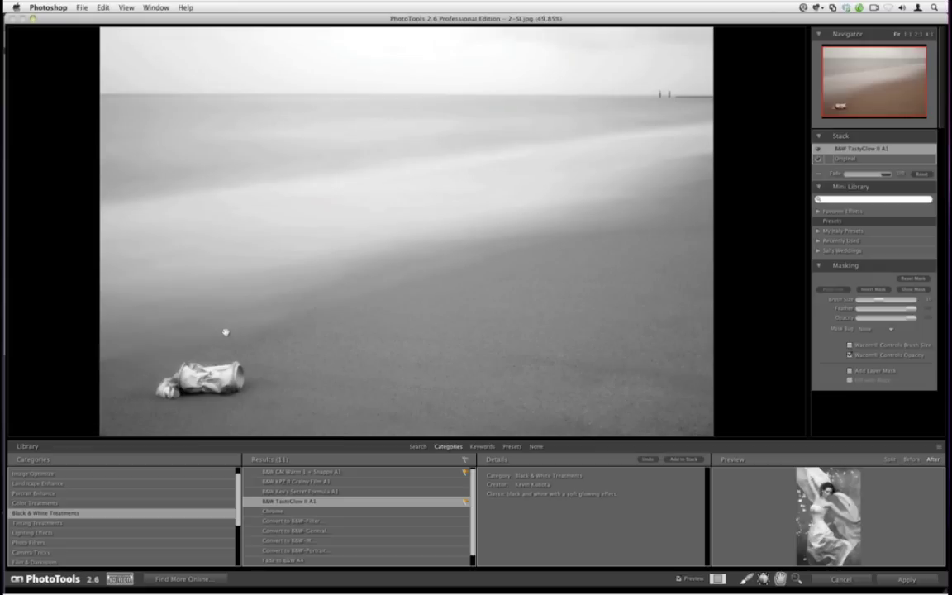
pyautogui.click(746, 579)
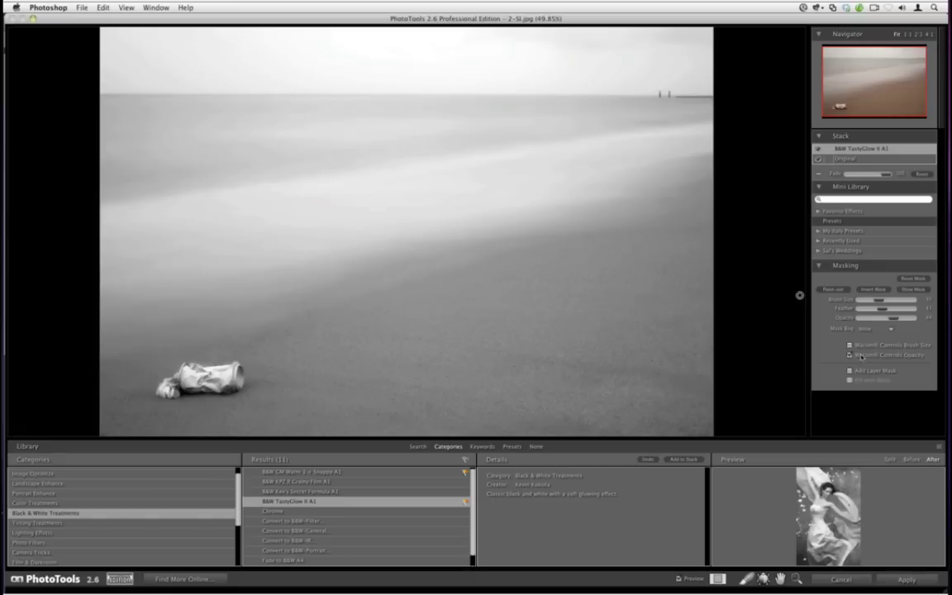
# Set mask opacity to 100, brush the can, re-add TastyGlow, and paint out the pink paper
pyautogui.moveTo(894, 318); pyautogui.dragTo(914, 318)
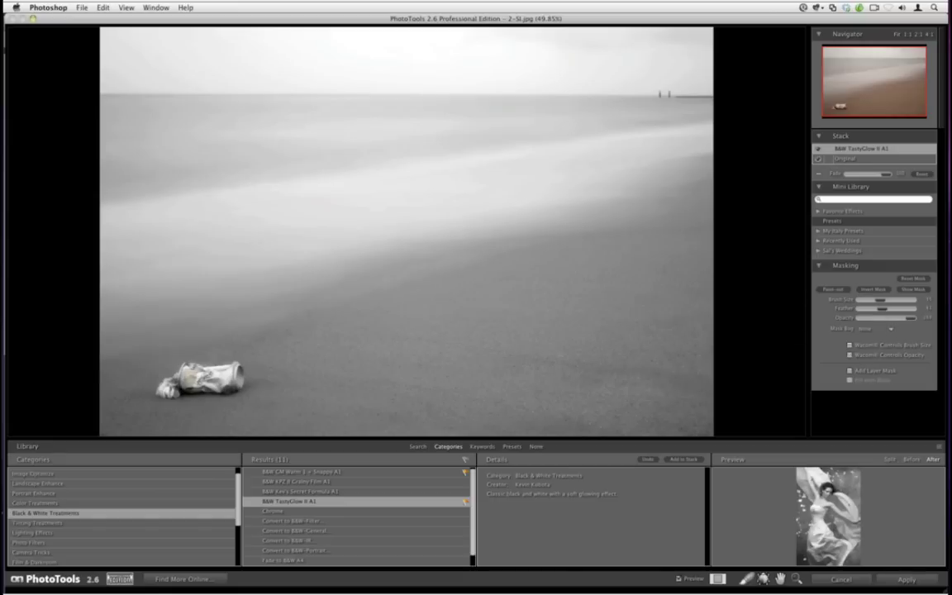
pyautogui.moveTo(190, 347)
pyautogui.mouseDown()
pyautogui.moveTo(195, 364)
pyautogui.moveTo(217, 363)
pyautogui.moveTo(153, 348)
pyautogui.mouseUp()
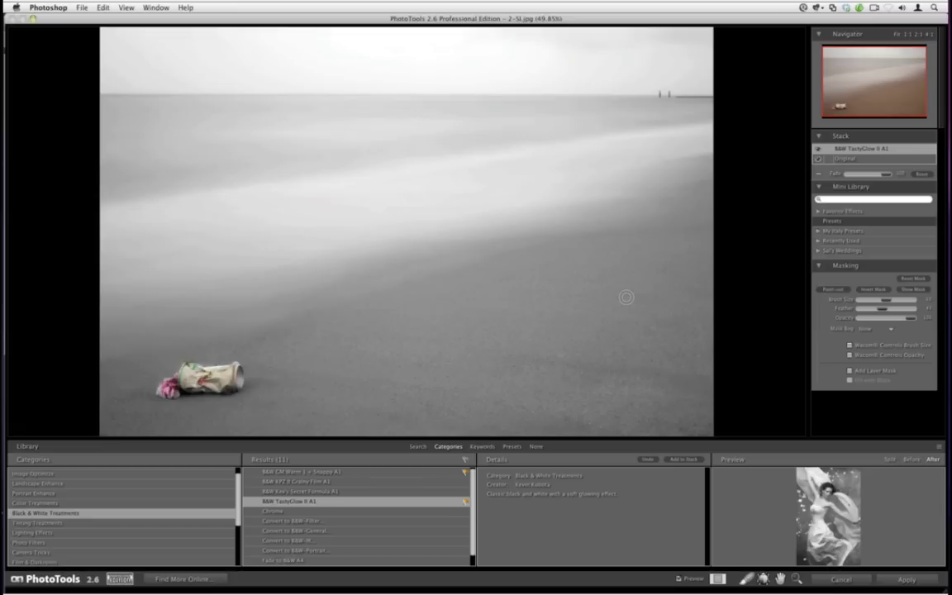
pyautogui.click(818, 174)
pyautogui.click(683, 458)
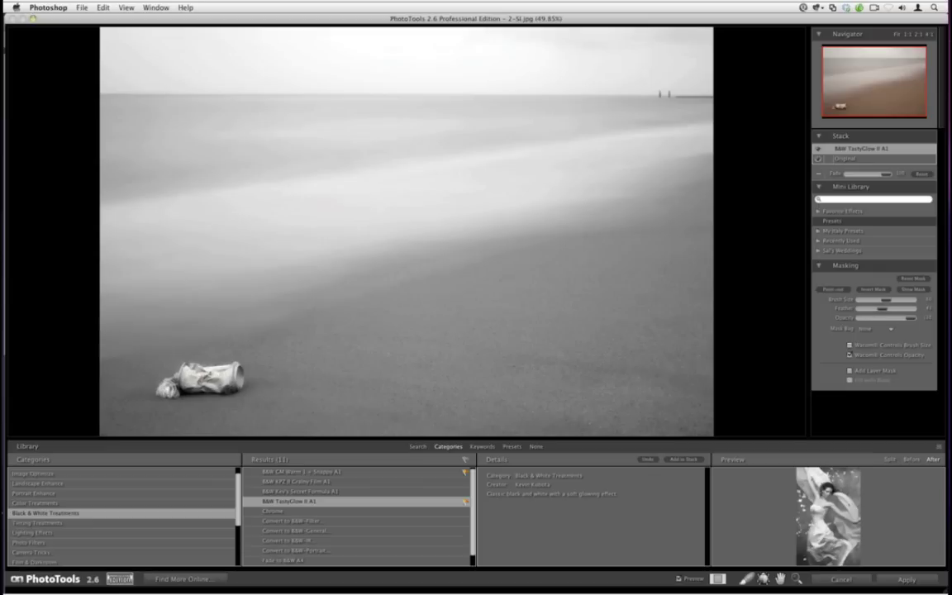
pyautogui.moveTo(157, 347)
pyautogui.mouseDown()
pyautogui.moveTo(163, 364)
pyautogui.moveTo(157, 351)
pyautogui.mouseUp()
# Show the mask, lower the brush opacity, and add density to the blot by the can
pyautogui.click(906, 290)
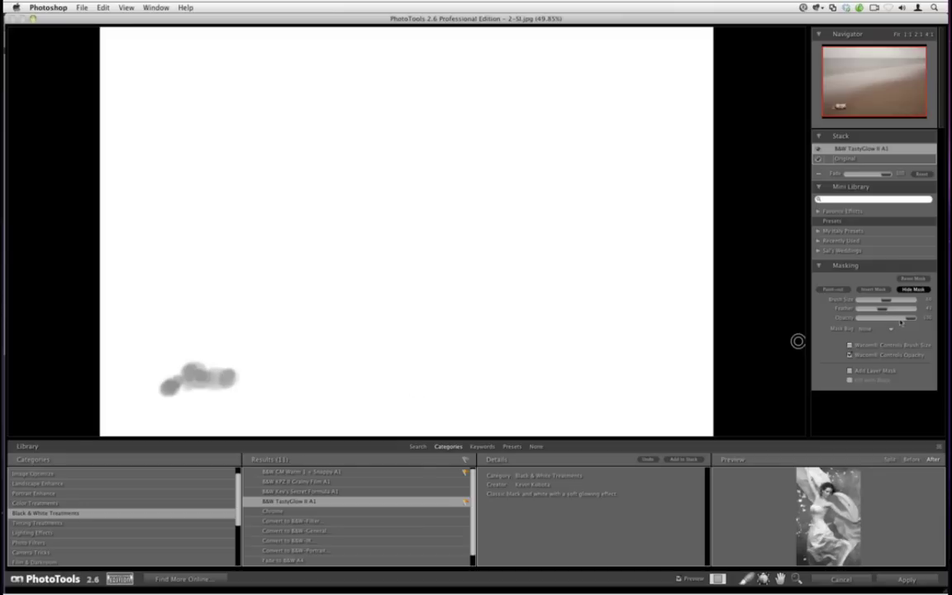
pyautogui.moveTo(911, 319); pyautogui.dragTo(866, 319)
pyautogui.moveTo(216, 378)
pyautogui.mouseDown()
pyautogui.moveTo(178, 376)
pyautogui.moveTo(190, 378)
pyautogui.mouseUp()
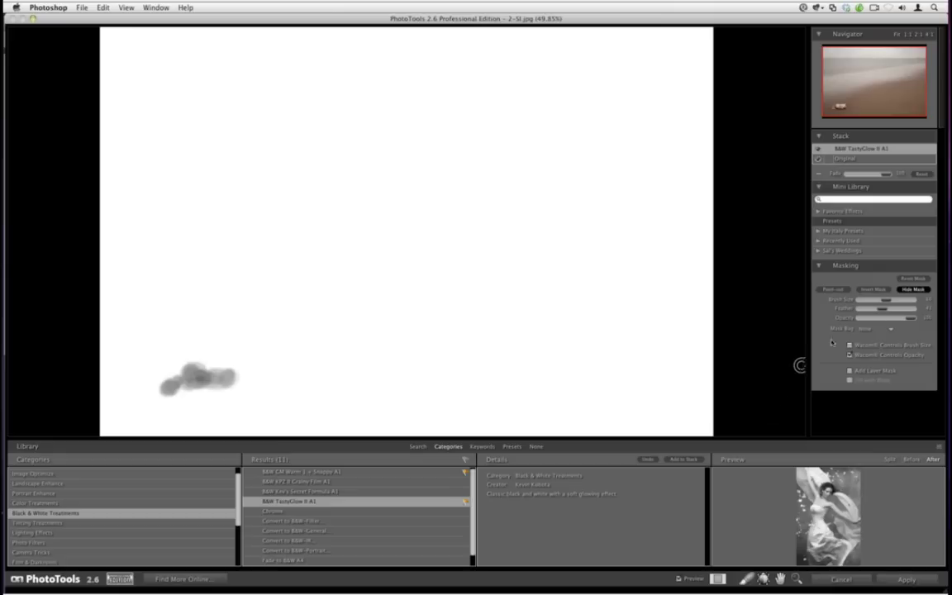
# Hide the mask, paint a light stroke over the can, then raise feather to 53 and enlarge the brush
pyautogui.press('m')
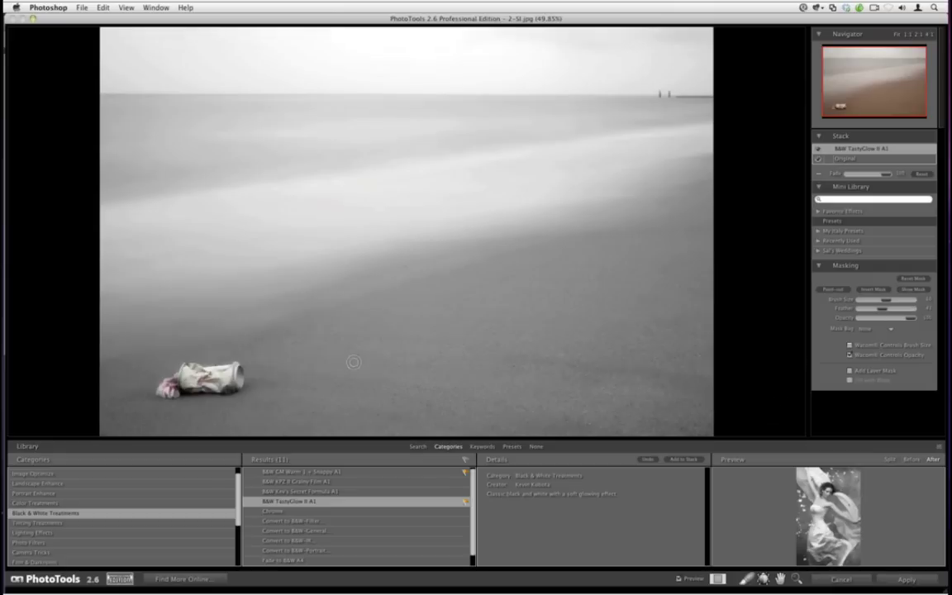
pyautogui.moveTo(217, 334); pyautogui.dragTo(212, 335)
pyautogui.moveTo(879, 309); pyautogui.dragTo(889, 308)
pyautogui.moveTo(886, 299); pyautogui.dragTo(911, 302)
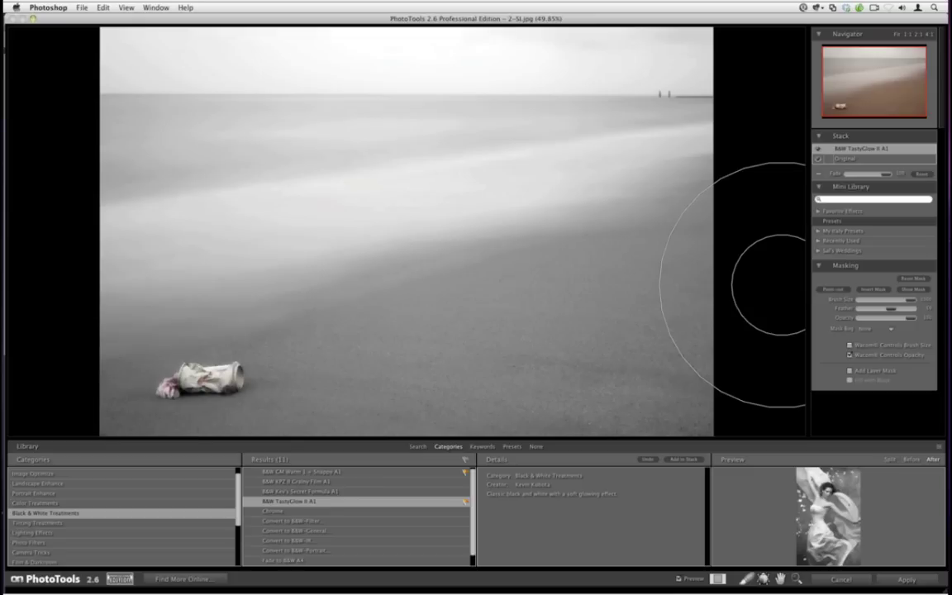
# Paint a feathered black spot on the mask, then set Feather to 0 and paint a hard-edged disc at upper left
pyautogui.click(913, 290)
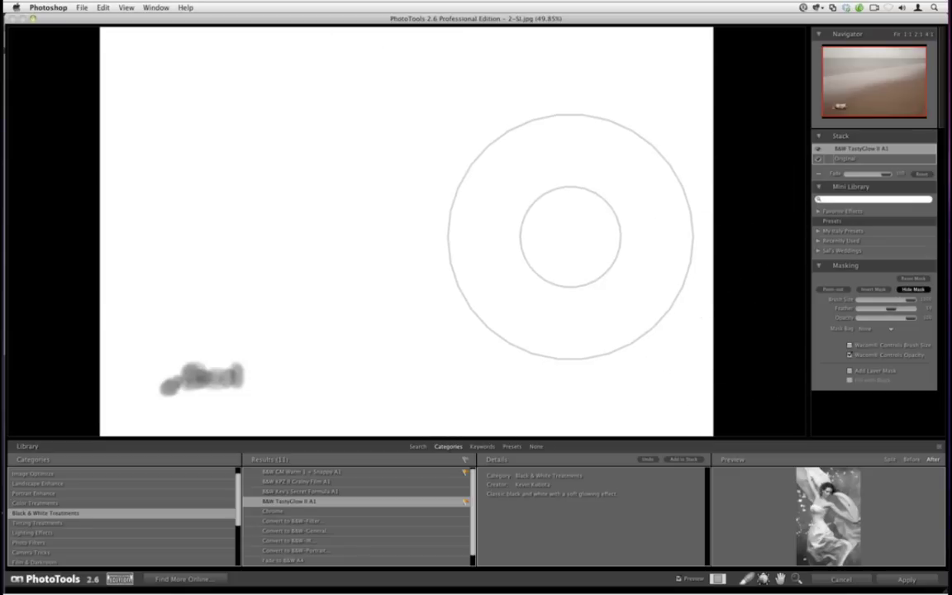
pyautogui.moveTo(568, 235); pyautogui.dragTo(568, 235)
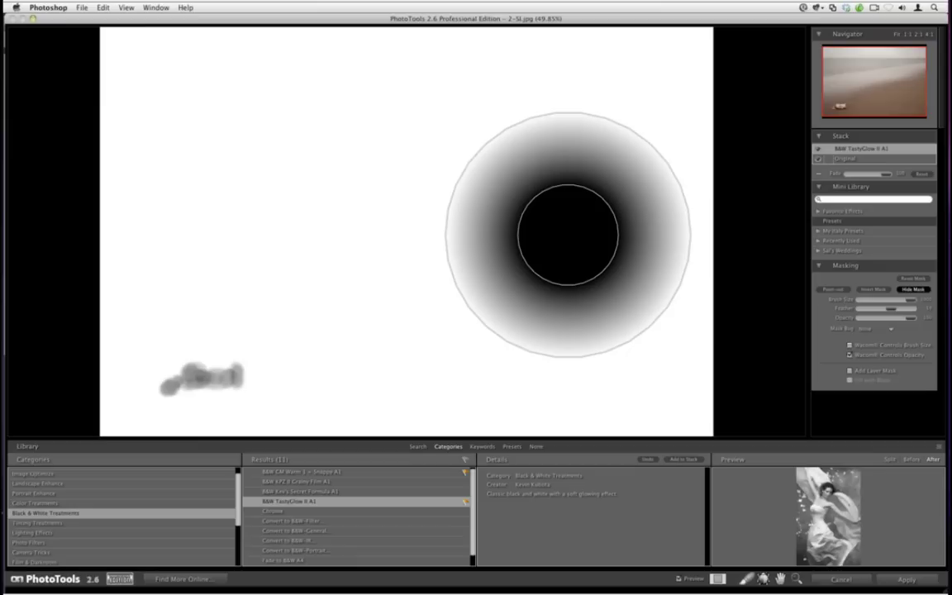
pyautogui.moveTo(889, 308); pyautogui.dragTo(913, 307)
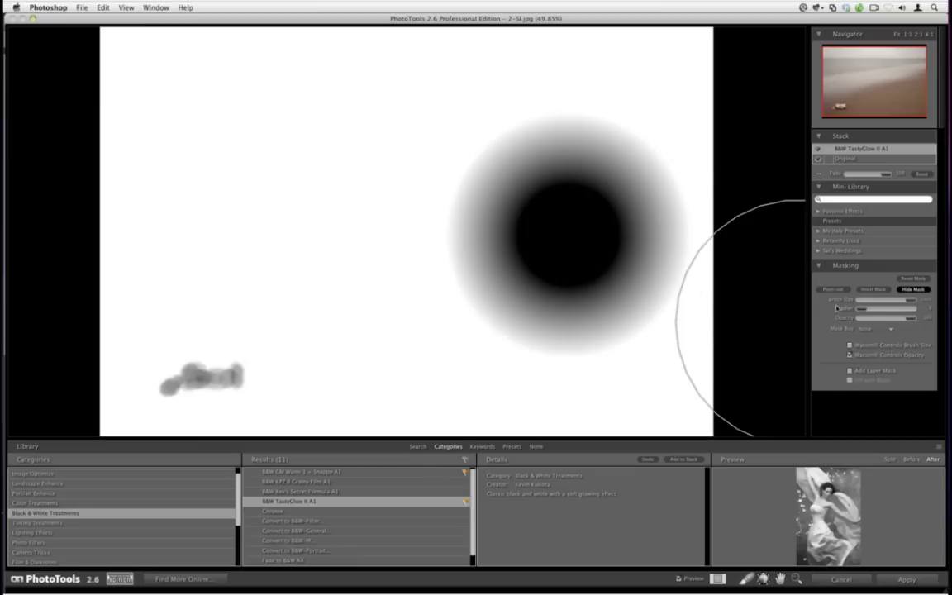
pyautogui.click(284, 181)
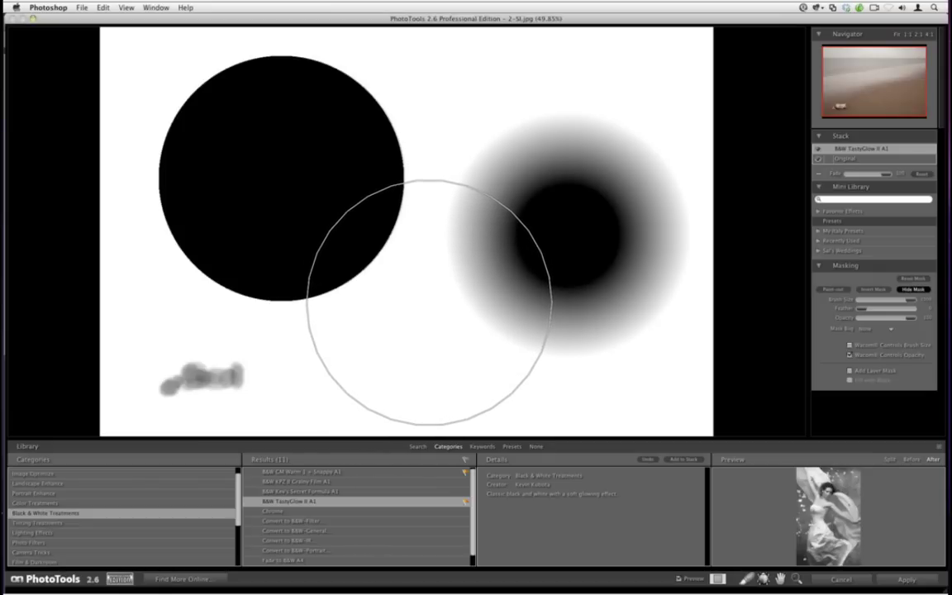
pyautogui.moveTo(12, 182)
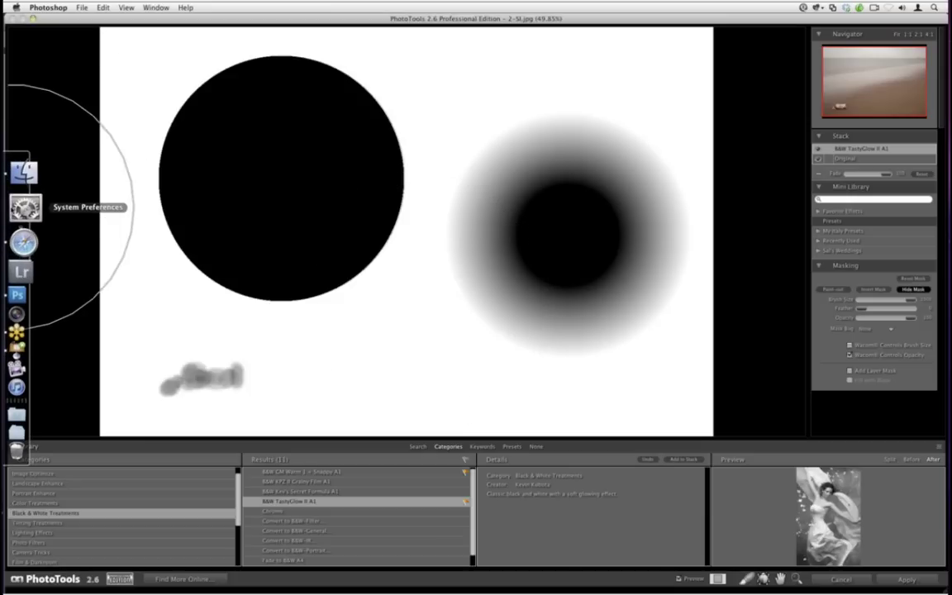
pyautogui.click(27, 208)
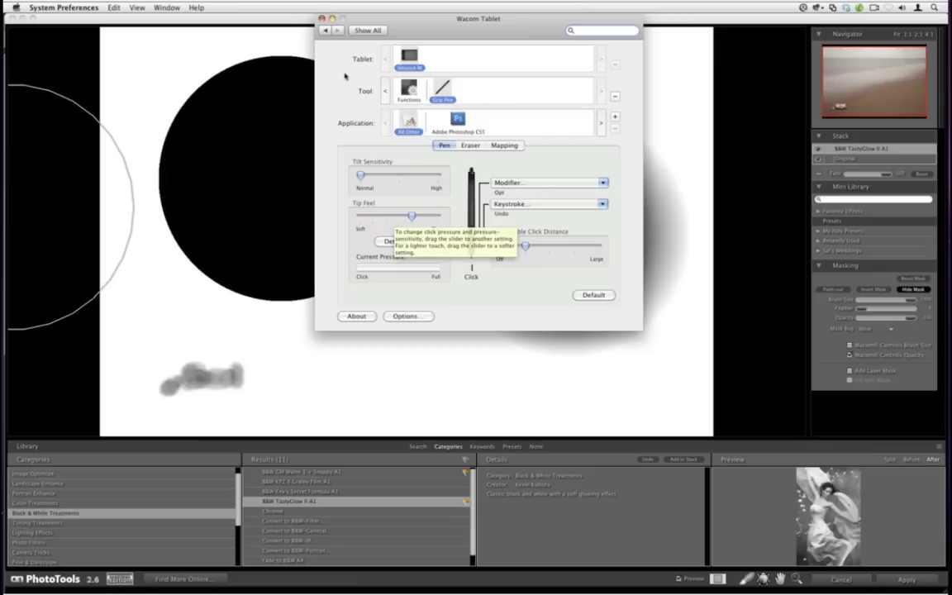
pyautogui.click(332, 18)
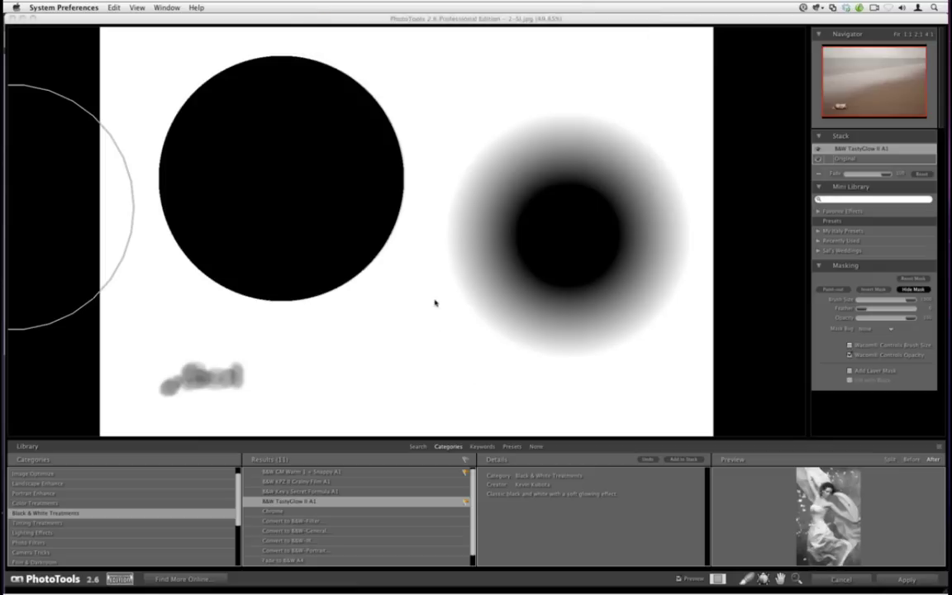
# Paint a black disc and grey test stroke, erase them with Paint-out, and hide the mask
pyautogui.click(417, 298)
pyautogui.click(417, 296)
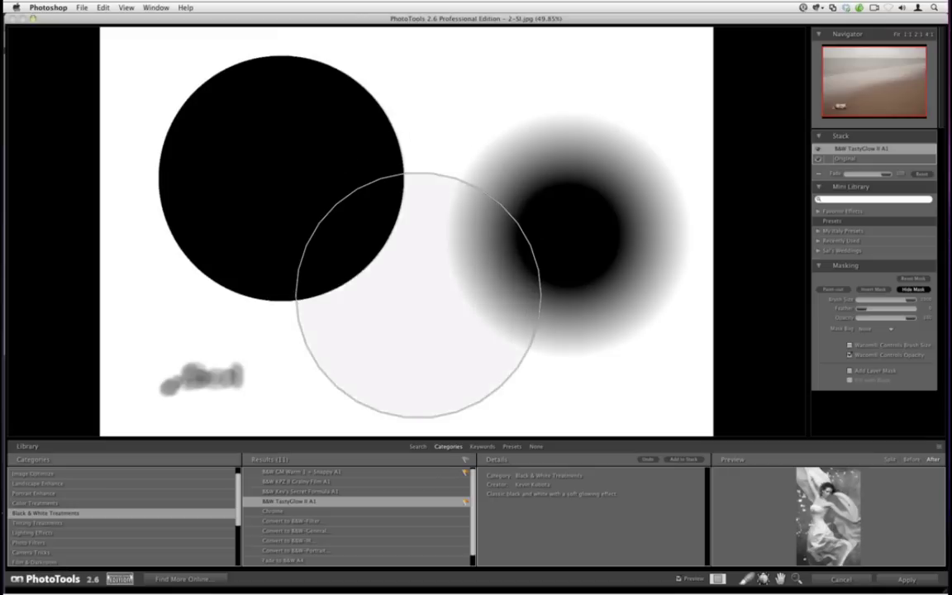
pyautogui.moveTo(452, 138); pyautogui.dragTo(460, 136)
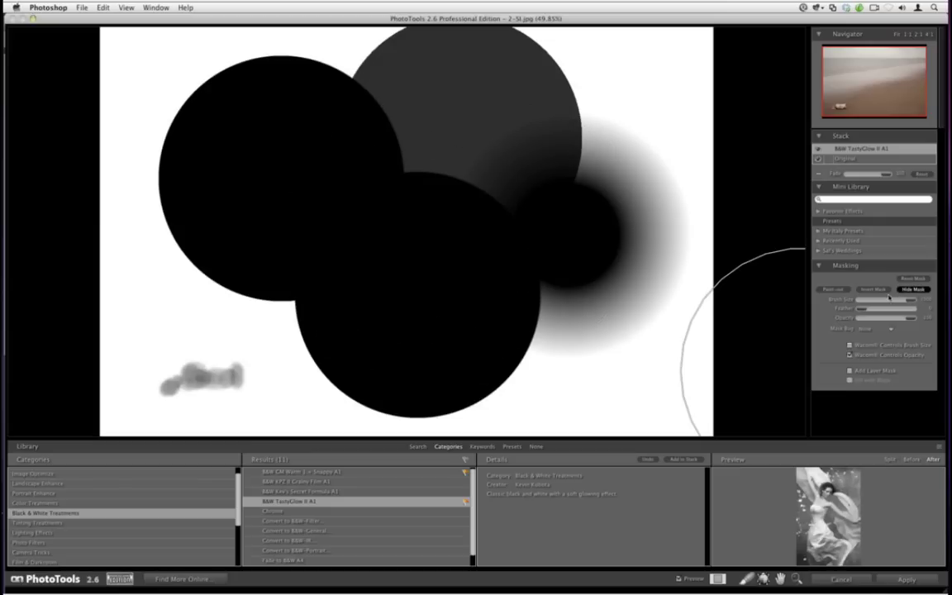
pyautogui.click(833, 290)
pyautogui.moveTo(755, 283)
pyautogui.mouseDown()
pyautogui.moveTo(612, 258)
pyautogui.moveTo(552, 88)
pyautogui.moveTo(476, 60)
pyautogui.moveTo(238, 114)
pyautogui.moveTo(205, 160)
pyautogui.moveTo(239, 201)
pyautogui.moveTo(434, 217)
pyautogui.moveTo(458, 308)
pyautogui.moveTo(451, 343)
pyautogui.moveTo(426, 334)
pyautogui.moveTo(407, 307)
pyautogui.mouseUp()
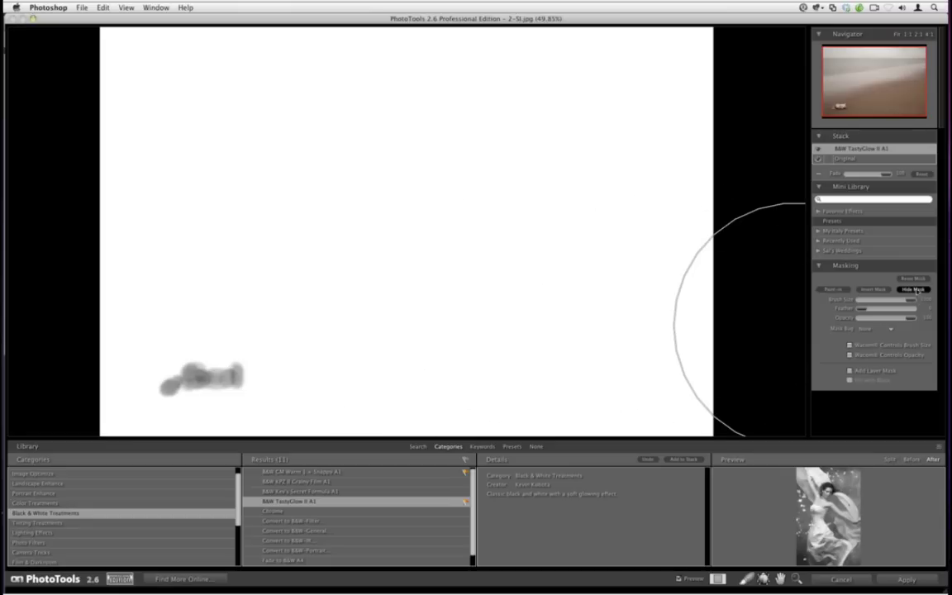
pyautogui.click(913, 289)
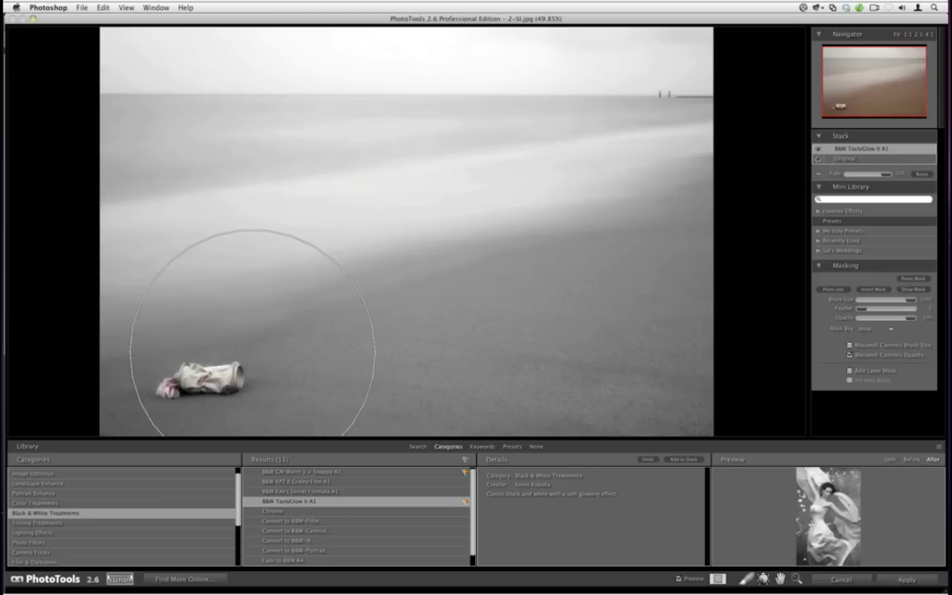
# Adjust brush size with bracket keys, opacity to 21 then 100, and feather to about 44
pyautogui.press('[')
pyautogui.press('[')
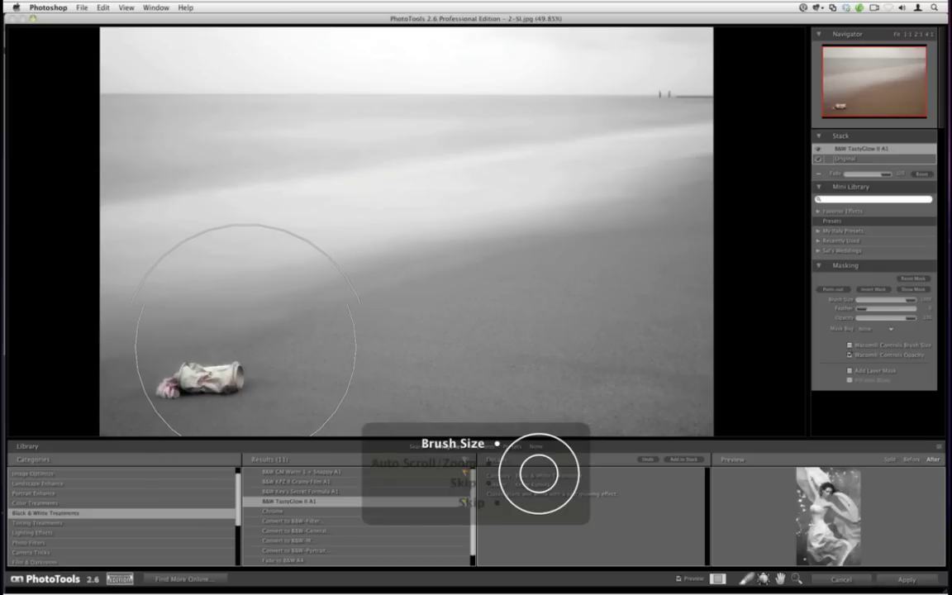
pyautogui.press('[')
pyautogui.press('[')
pyautogui.press('[')
pyautogui.press('[')
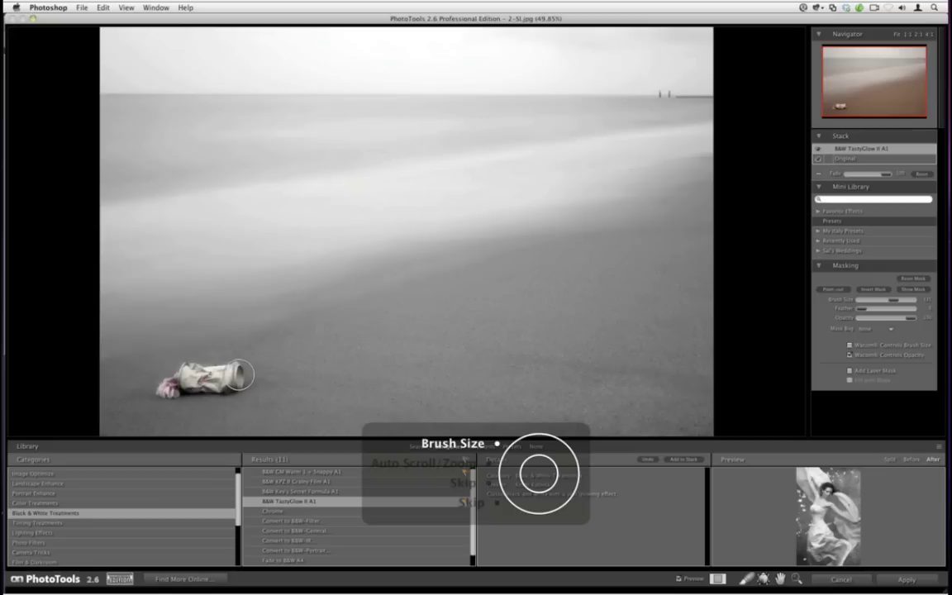
pyautogui.press(']')
pyautogui.press(']')
pyautogui.press(']')
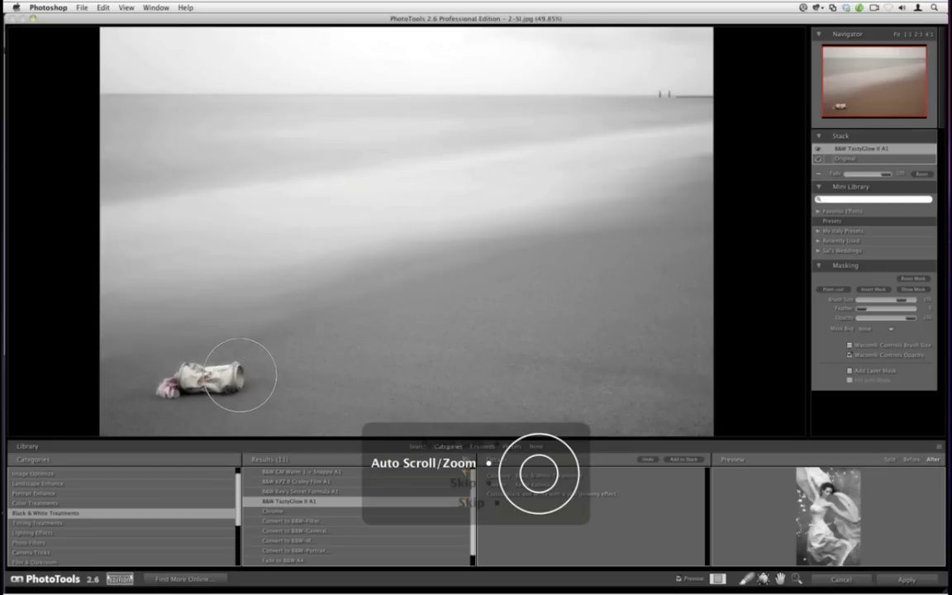
pyautogui.press('[')
pyautogui.press('[')
pyautogui.press('[')
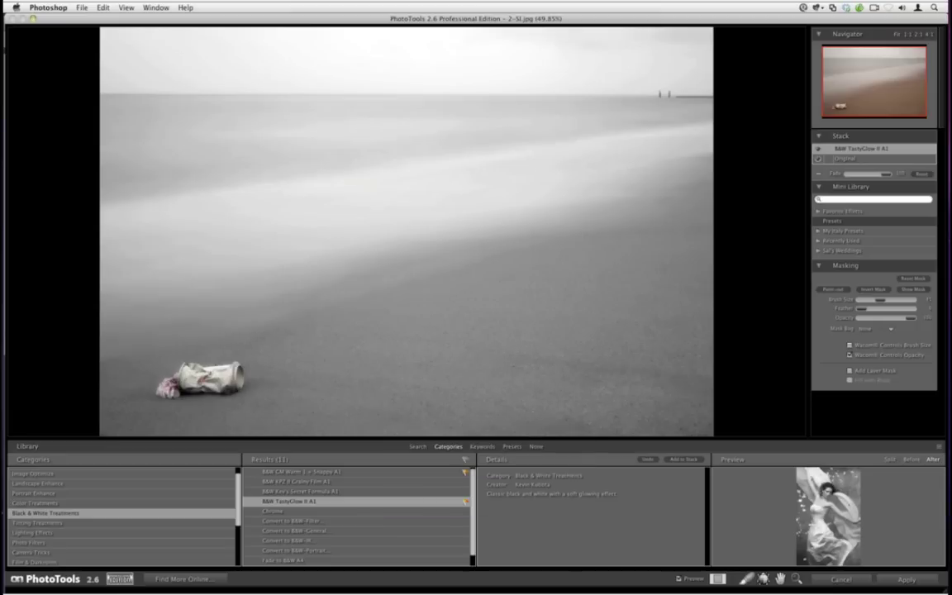
pyautogui.press('2')
pyautogui.press('0')
pyautogui.hotkey('shift', '4')
# Enlarge the brush, paint strokes across the beach, then cancel to discard the PhotoTools effect
pyautogui.press(']')
pyautogui.press(']')
pyautogui.press(']')
pyautogui.press(']')
pyautogui.press(']')
pyautogui.press(']')
pyautogui.press(']')
pyautogui.press(']')
pyautogui.moveTo(517, 348)
pyautogui.mouseDown()
pyautogui.moveTo(515, 414)
pyautogui.moveTo(458, 415)
pyautogui.moveTo(547, 376)
pyautogui.moveTo(551, 362)
pyautogui.moveTo(714, 255)
pyautogui.moveTo(674, 267)
pyautogui.moveTo(652, 255)
pyautogui.moveTo(584, 308)
pyautogui.moveTo(351, 413)
pyautogui.moveTo(443, 397)
pyautogui.moveTo(524, 406)
pyautogui.mouseUp()
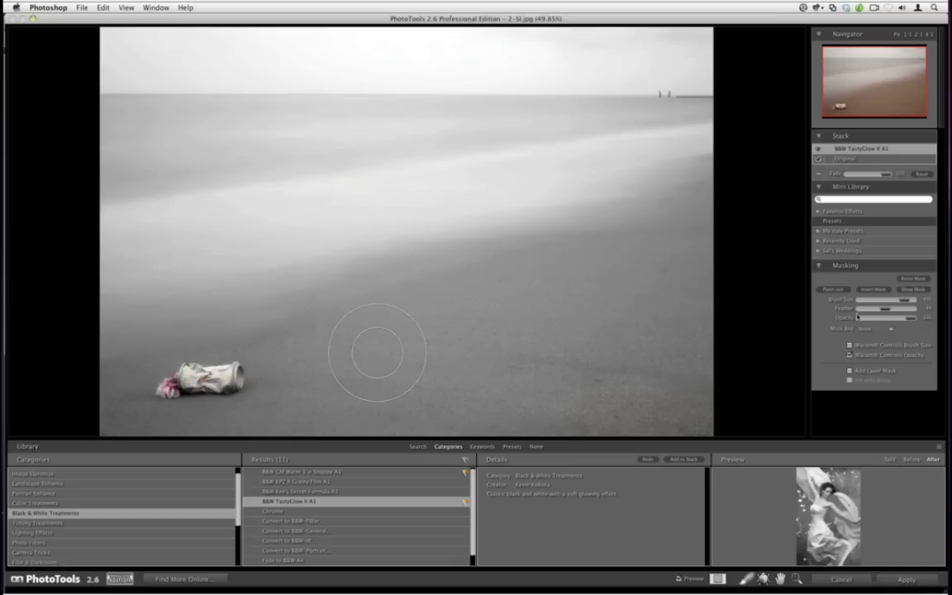
pyautogui.moveTo(355, 327); pyautogui.dragTo(704, 247)
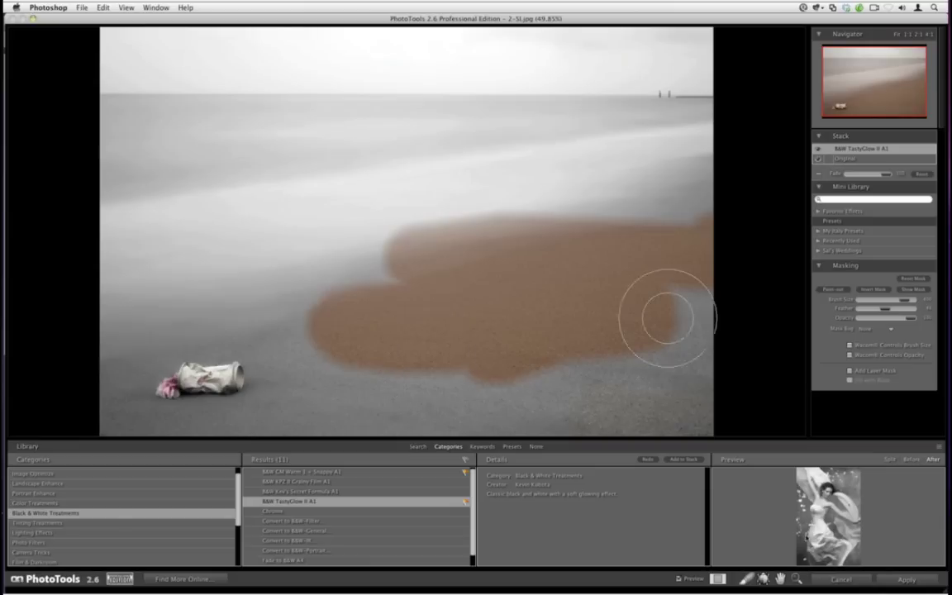
pyautogui.click(821, 583)
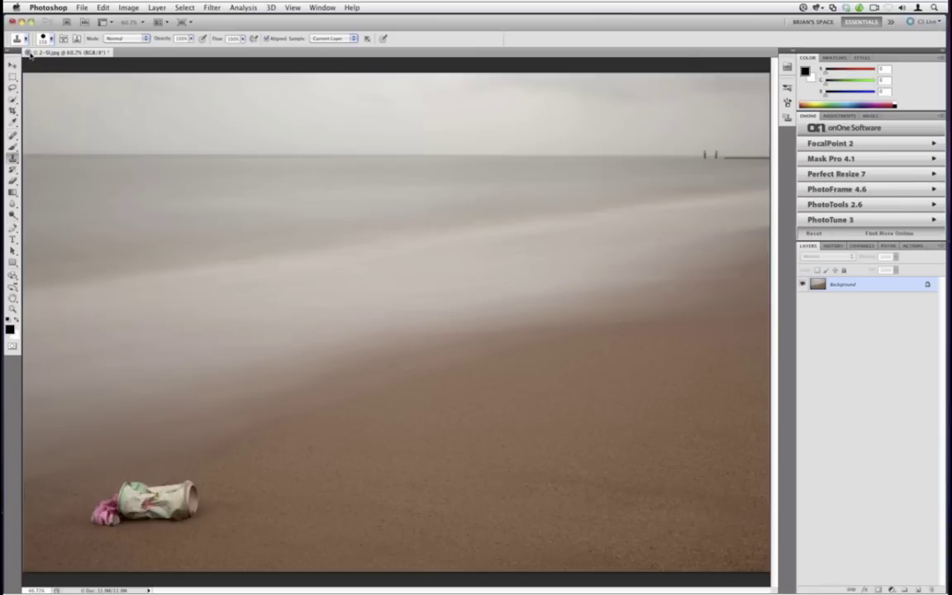
# Close the beach photo without saving and open 3-Doug.psd from the Wacom folder
pyautogui.click(27, 52)
pyautogui.click(443, 201)
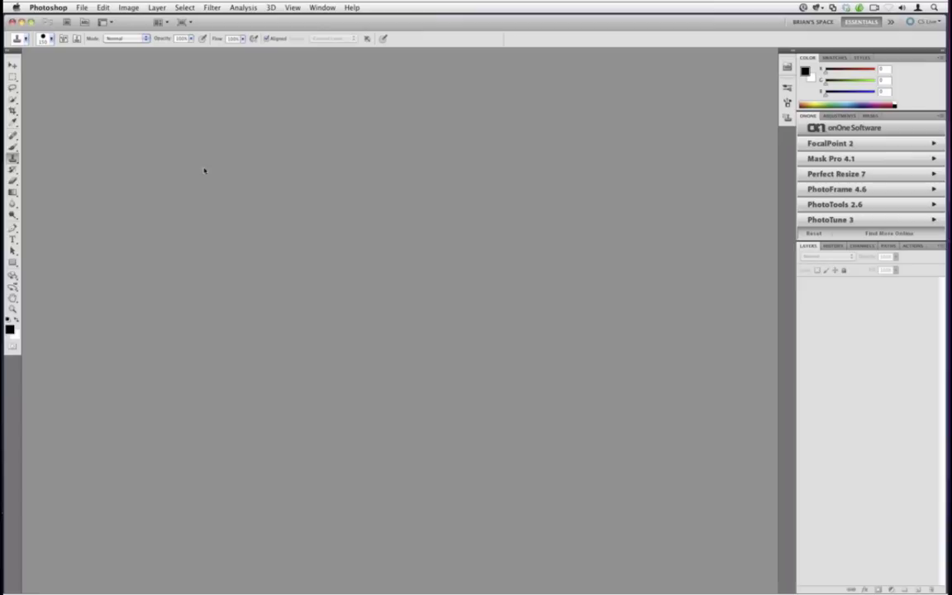
pyautogui.moveTo(7, 174)
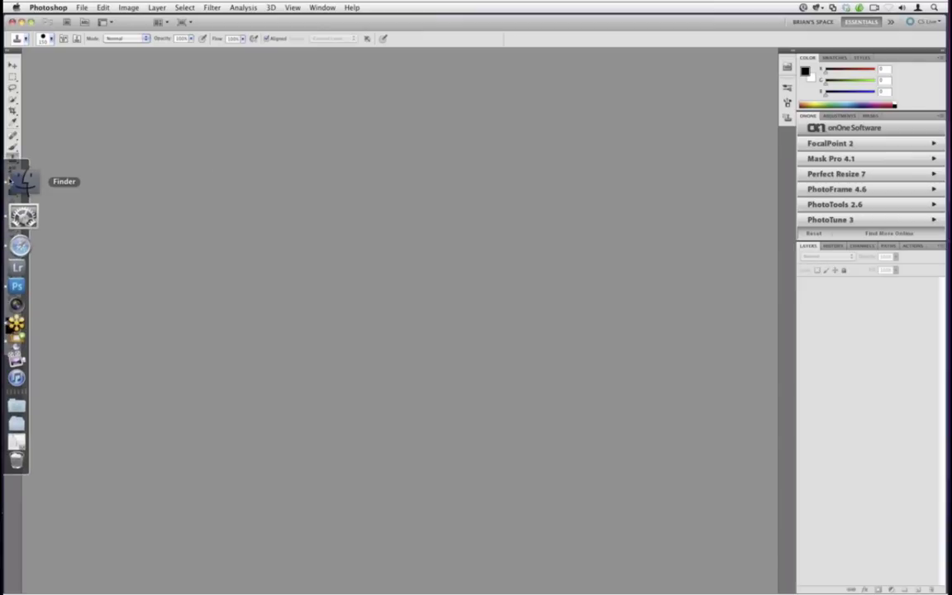
pyautogui.click(8, 180)
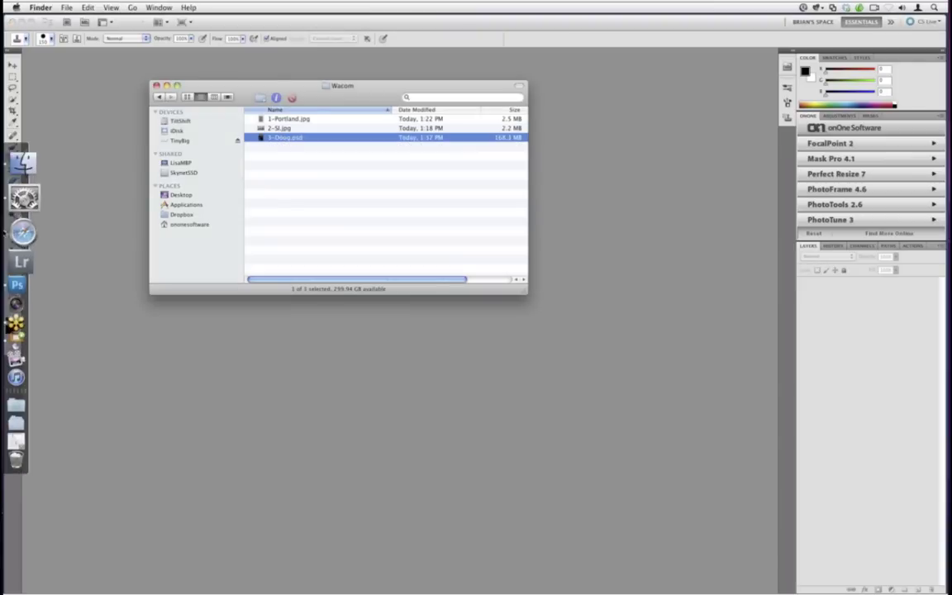
pyautogui.click(8, 255)
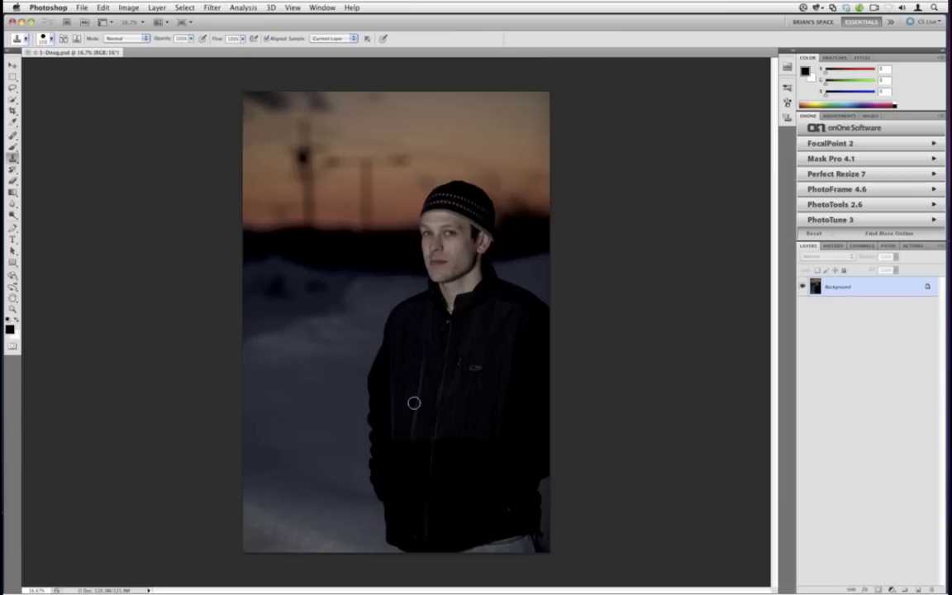
# Load the Alpha 1 selection and clone out a spot at the photo's bottom-right edge
pyautogui.click(861, 246)
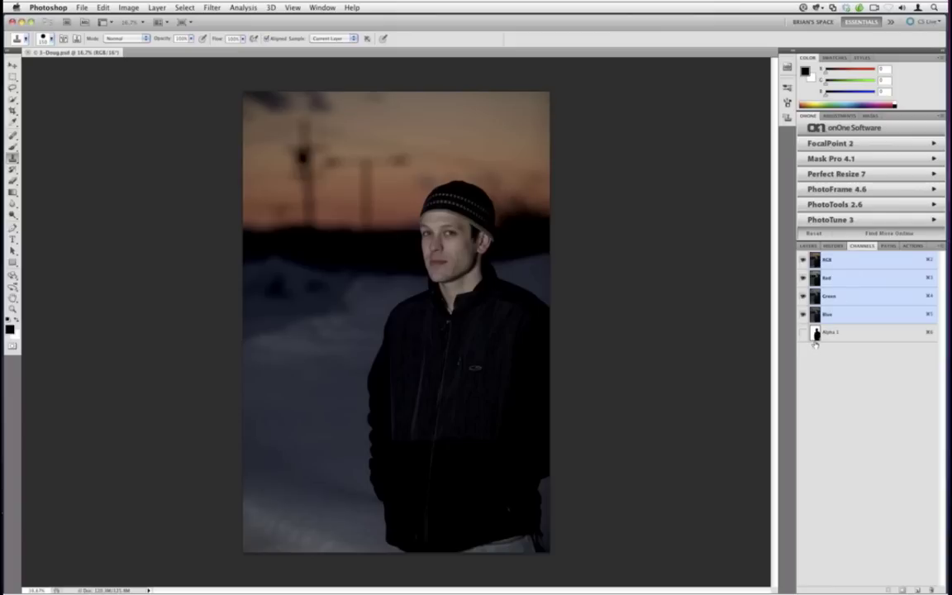
pyautogui.keyDown('super'); pyautogui.click(815, 333); pyautogui.keyUp('super')
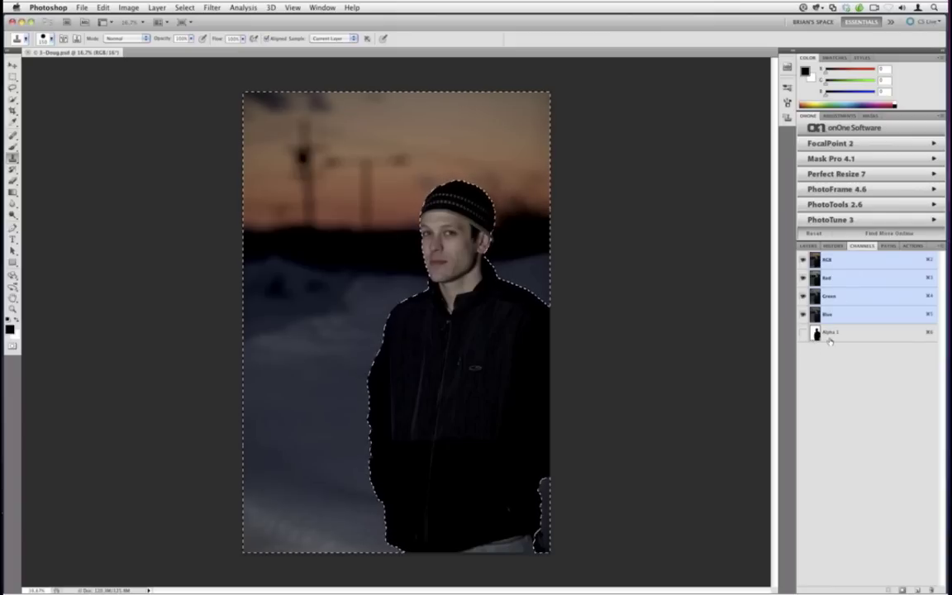
pyautogui.press('F7')
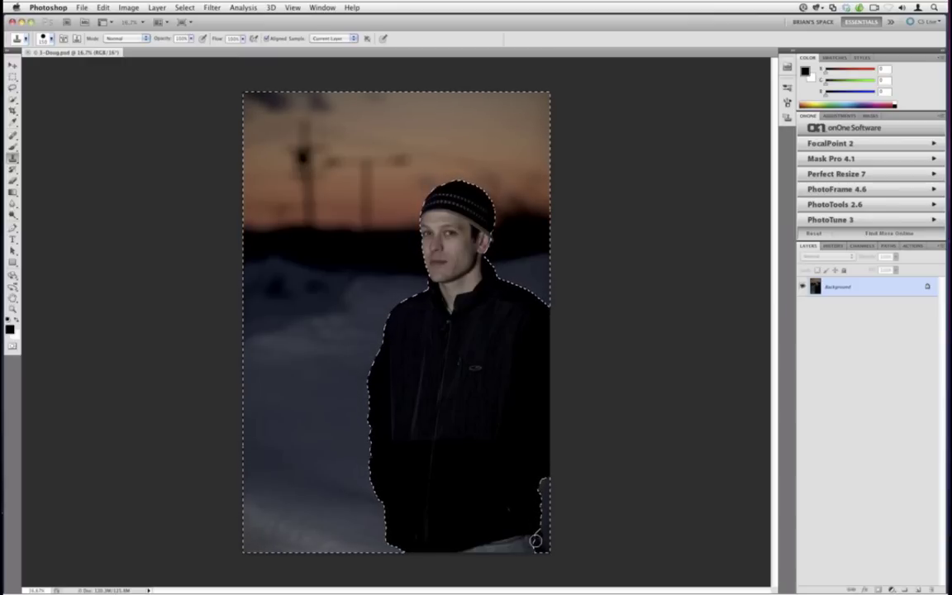
pyautogui.click(537, 547)
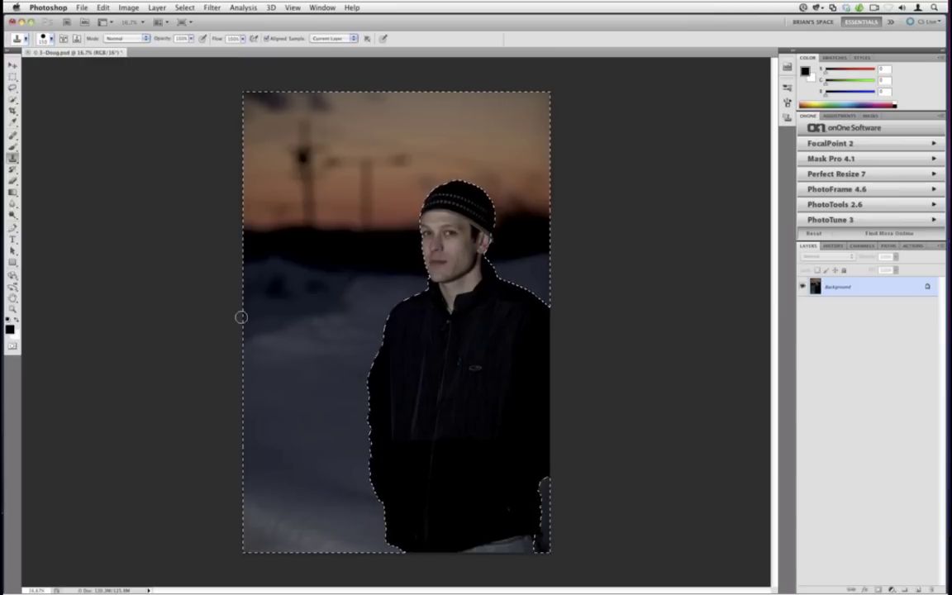
# Subtract from the selection with a larger Quick Selection brush, then return to Clone Stamp and deselect
pyautogui.press('w')
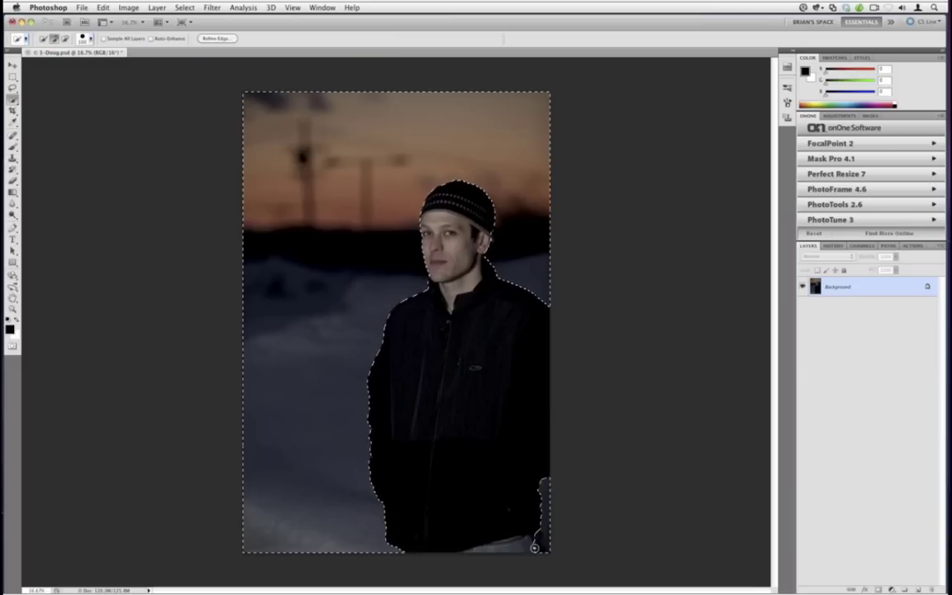
pyautogui.press('alt')
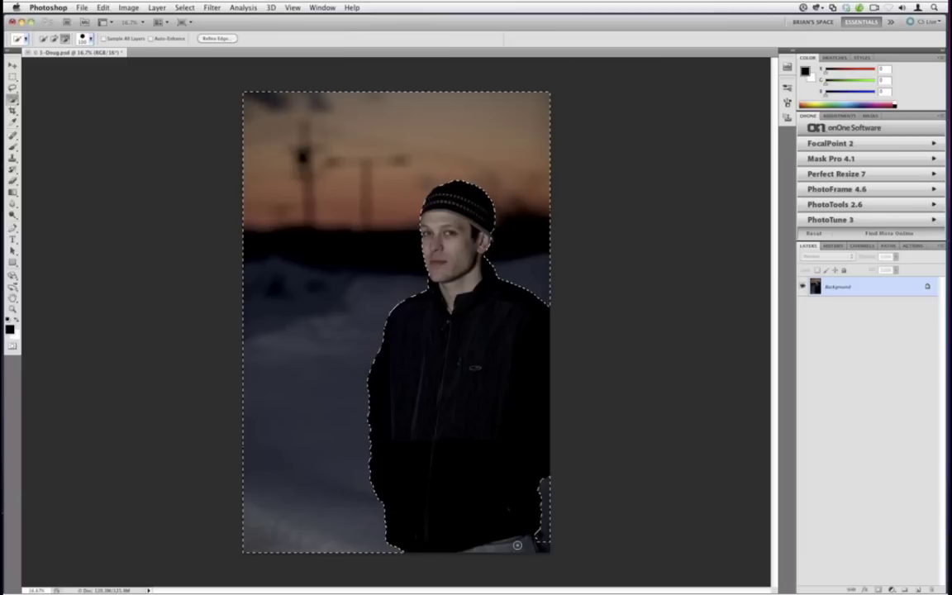
pyautogui.press('alt')
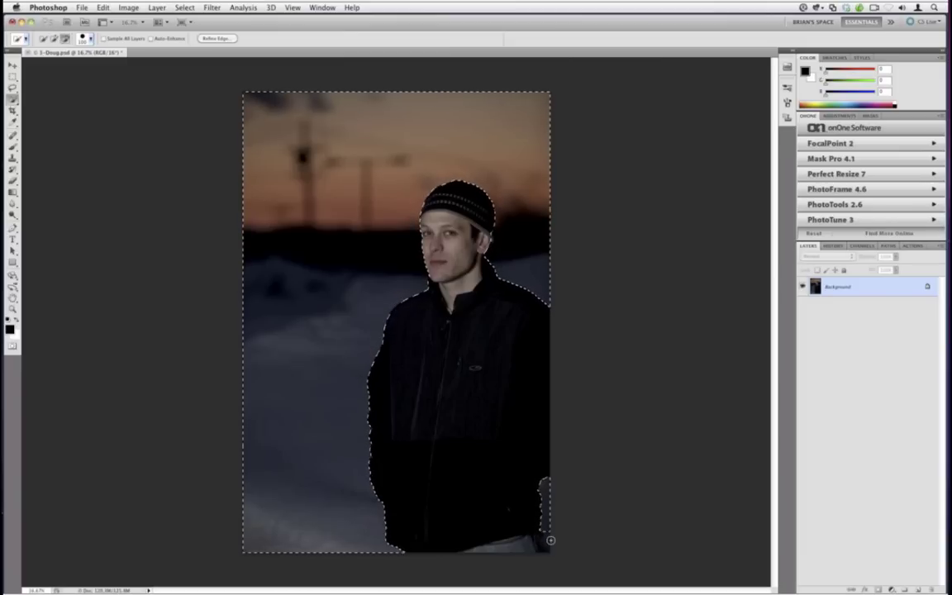
pyautogui.press('alt')
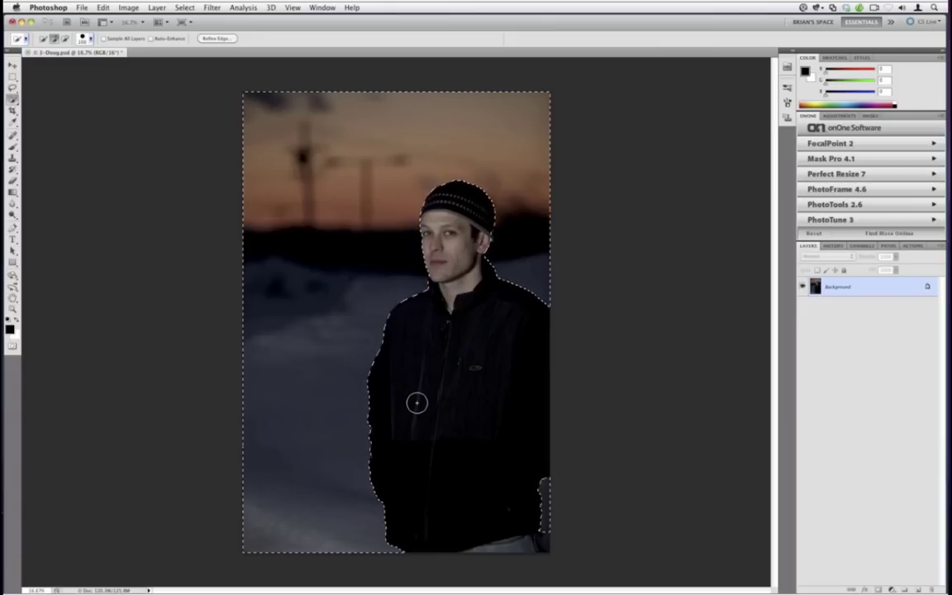
pyautogui.press(']')
pyautogui.press(']')
pyautogui.press(']')
pyautogui.press(']')
pyautogui.press(']')
pyautogui.press(']')
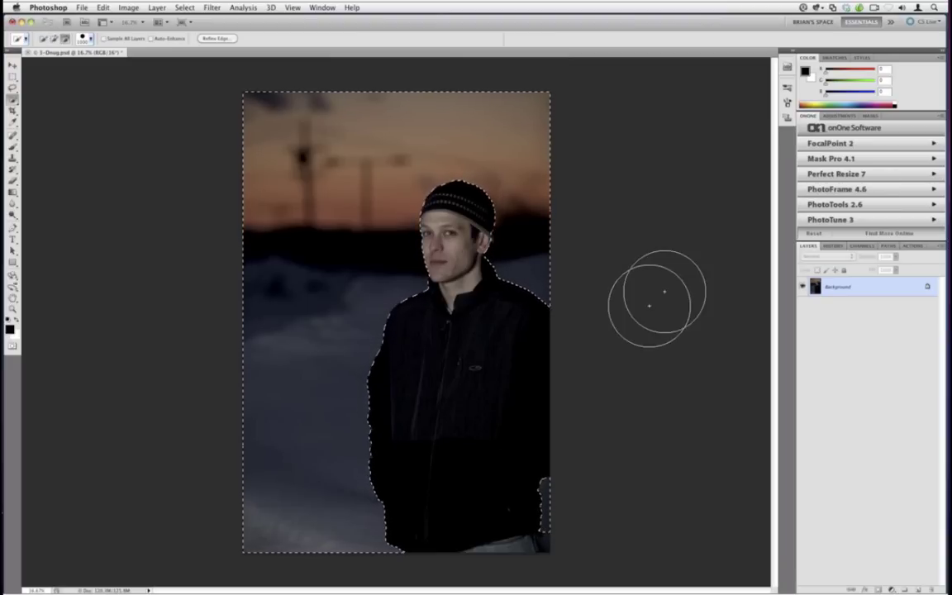
pyautogui.press('s')
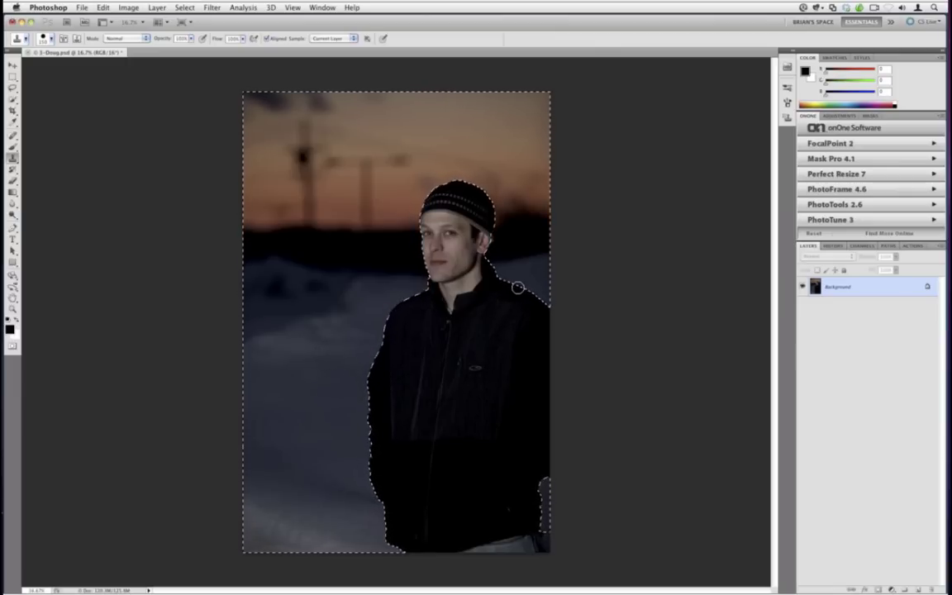
pyautogui.press('super+d')
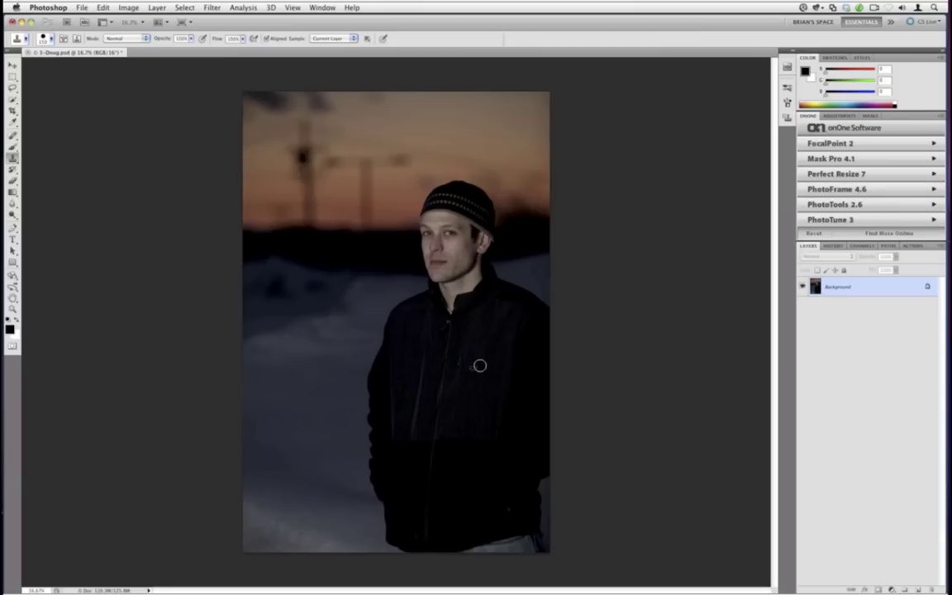
# Clone out the jacket logo, then reload the Alpha 1 channel as the background selection
pyautogui.click(479, 365)
pyautogui.click(861, 245)
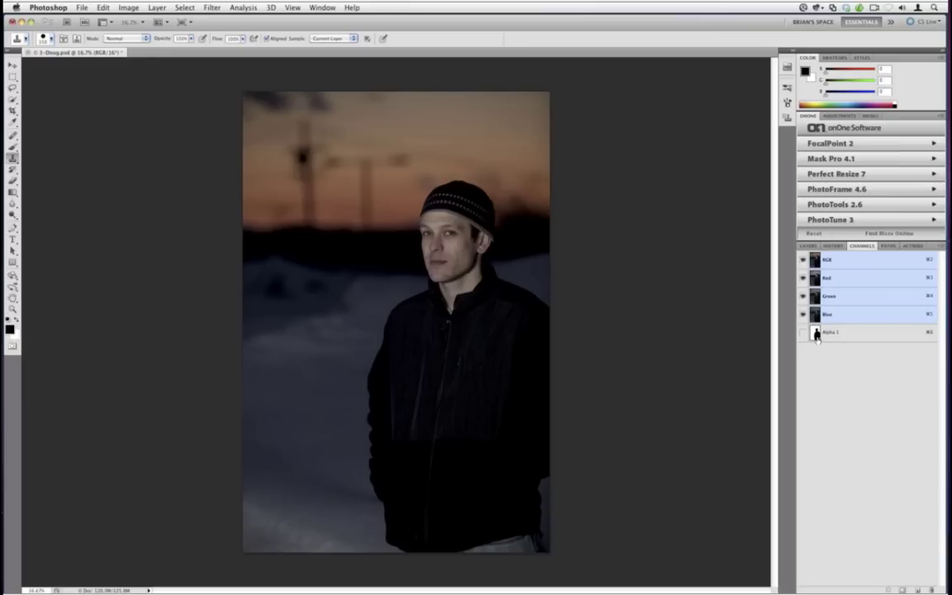
pyautogui.keyDown('super'); pyautogui.click(816, 333); pyautogui.keyUp('super')
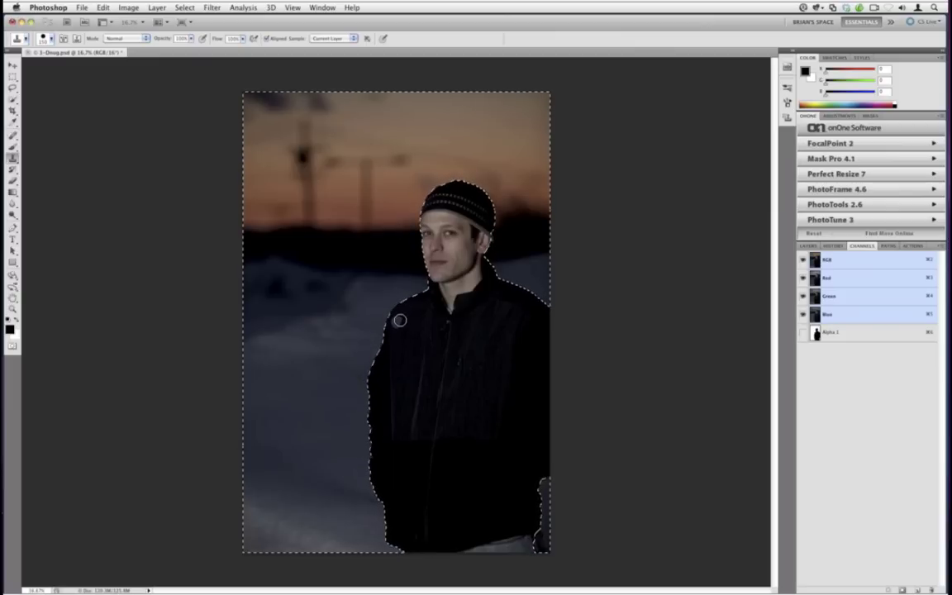
# Send the portrait to FocalPoint 2 and reset all adjustments
pyautogui.click(834, 147)
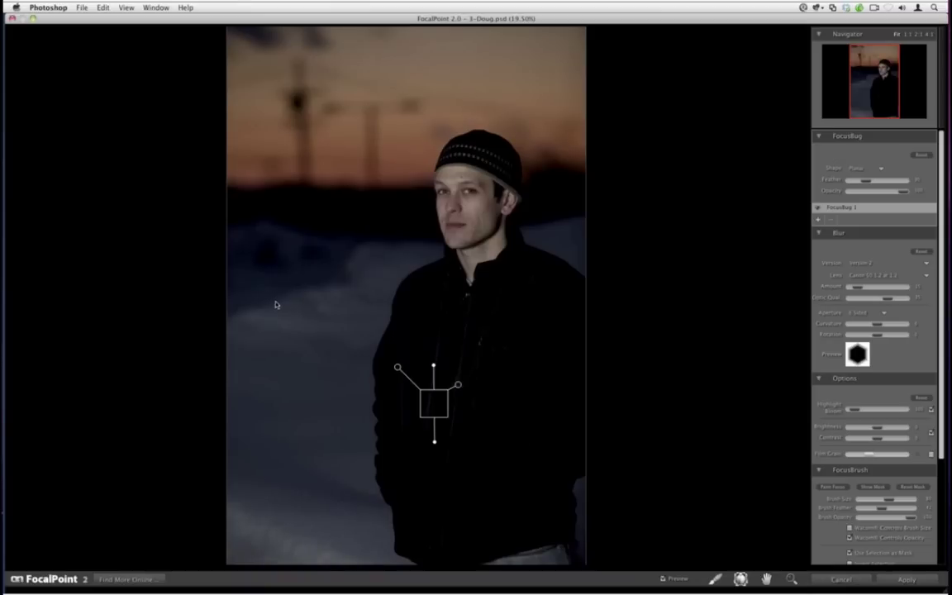
pyautogui.click(103, 8)
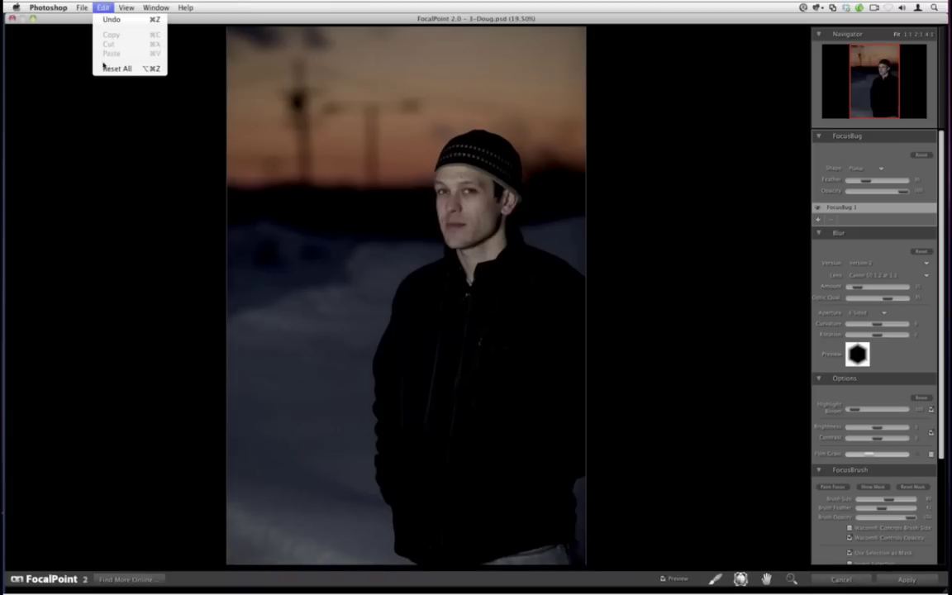
pyautogui.click(99, 67)
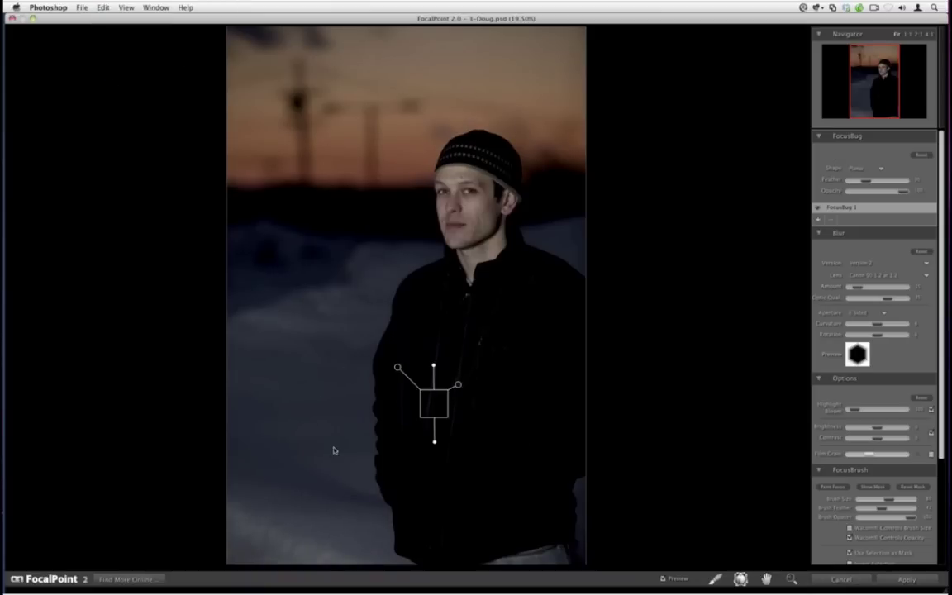
pyautogui.click(102, 8)
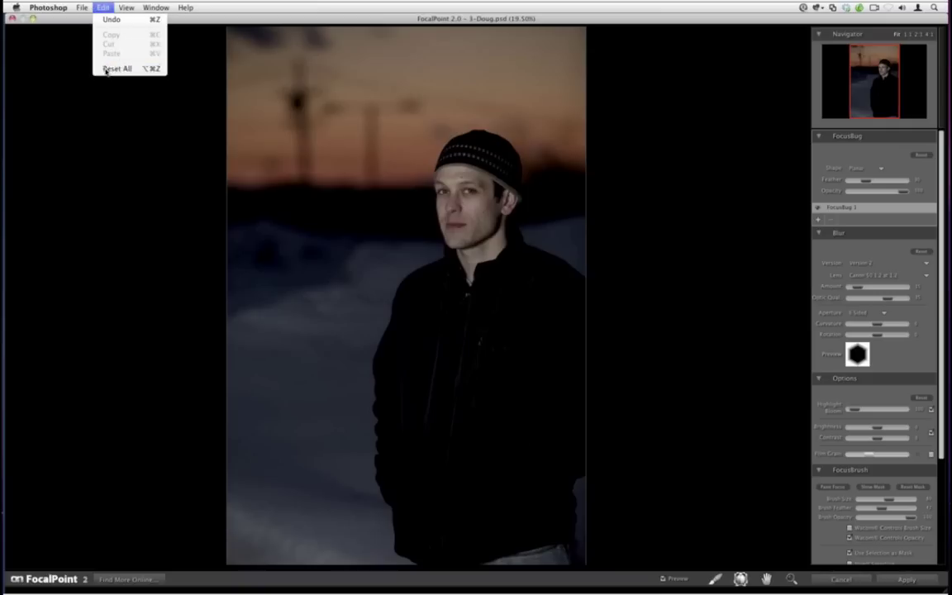
pyautogui.click(103, 68)
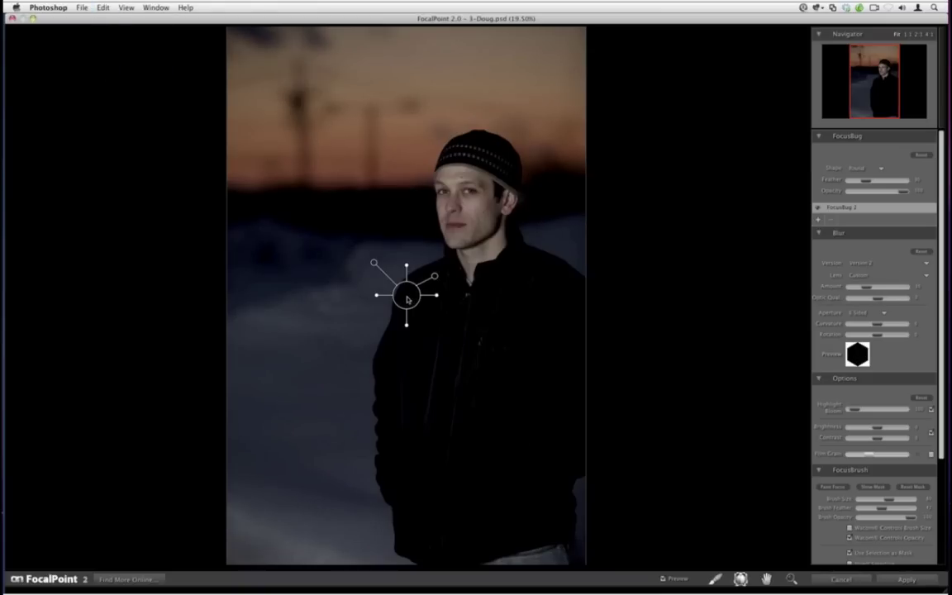
# Place the focus area on the man, raise Brightness, and make it Planar, widened and tilted about 4.6 degrees
pyautogui.moveTo(408, 300); pyautogui.dragTo(401, 331)
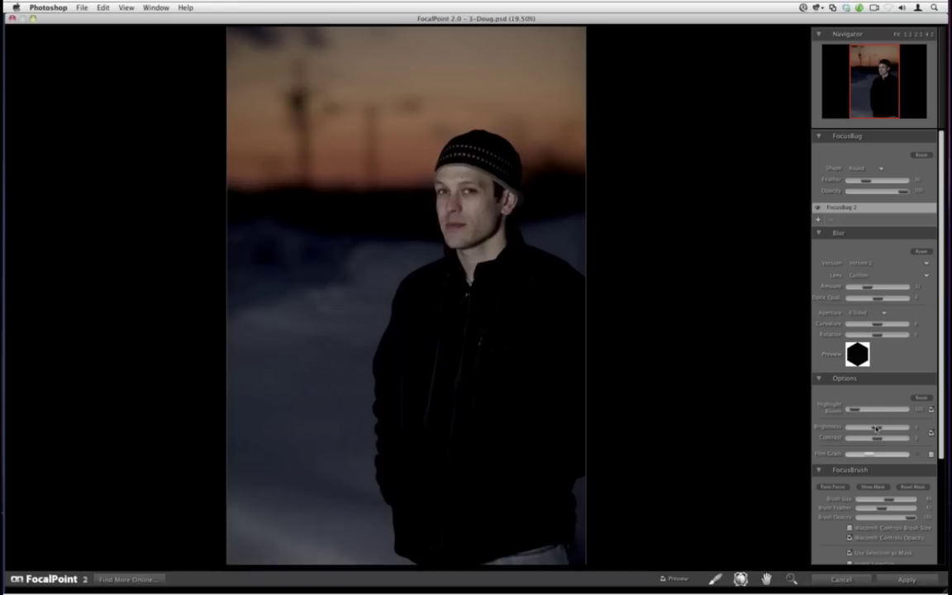
pyautogui.moveTo(876, 428); pyautogui.dragTo(880, 429)
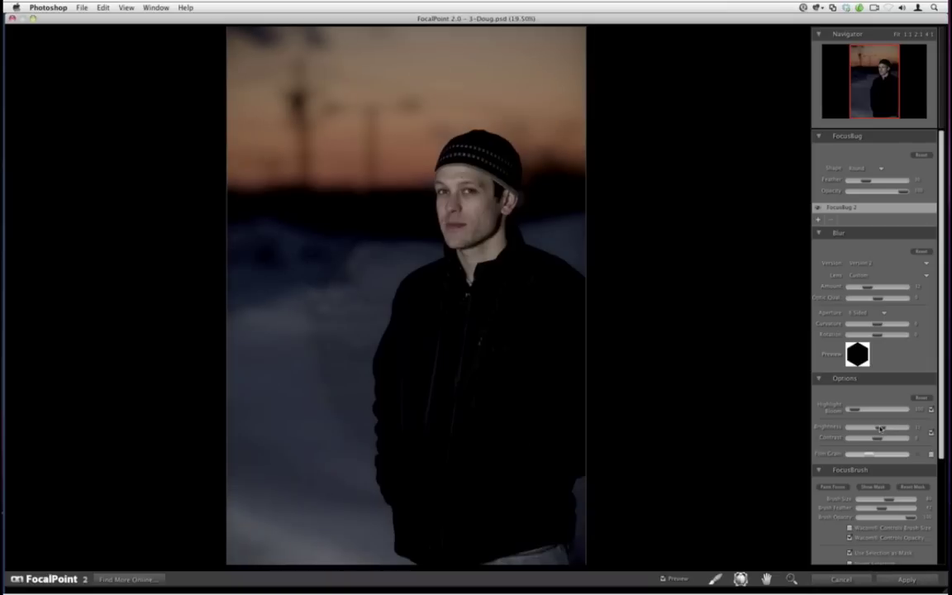
pyautogui.click(863, 167)
pyautogui.click(859, 176)
pyautogui.moveTo(429, 330)
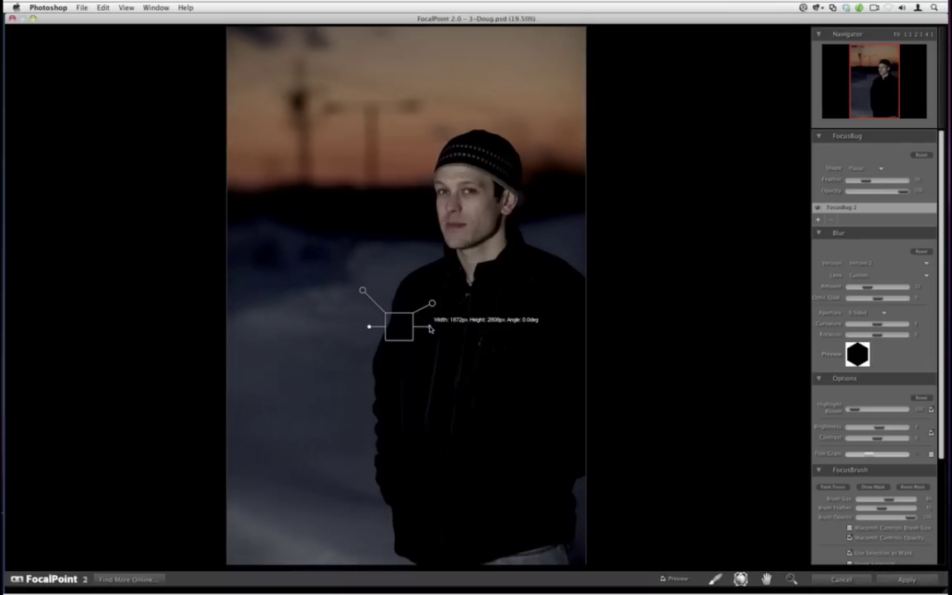
pyautogui.moveTo(430, 330); pyautogui.dragTo(411, 392)
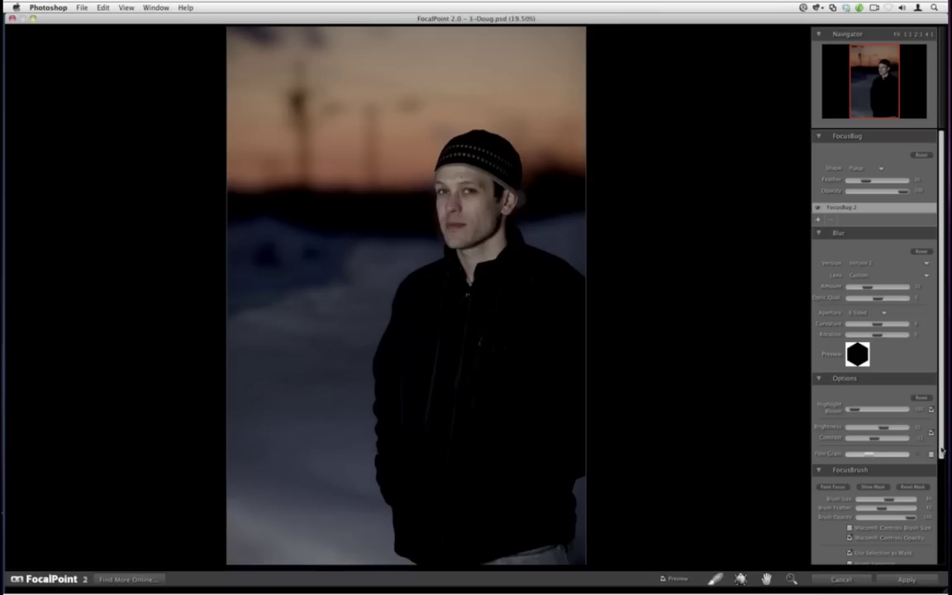
pyautogui.moveTo(941, 449); pyautogui.dragTo(944, 544)
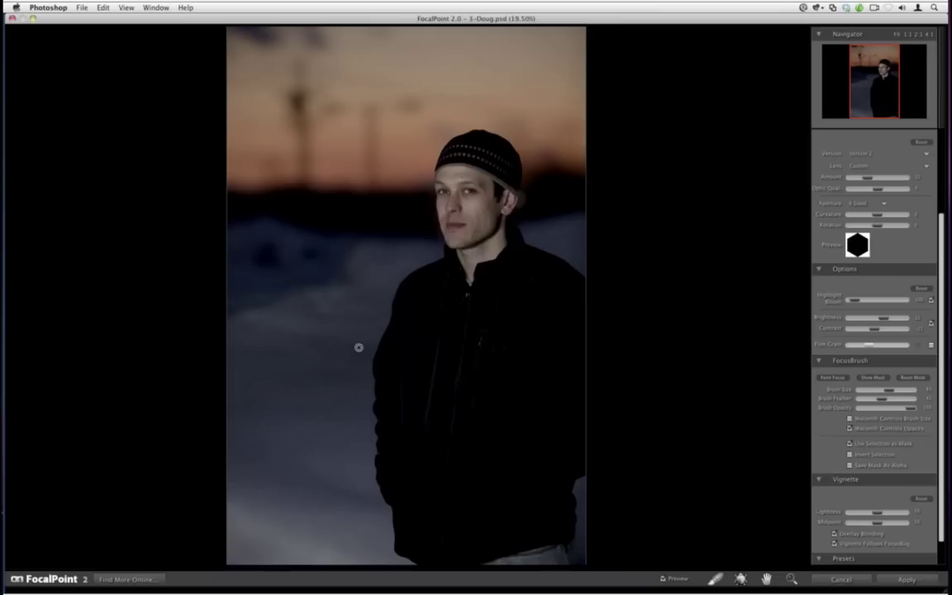
# Enlarge the focus brush and test its opacity, dropping to about 10% and back to 100%
pyautogui.press(']')
pyautogui.press(']')
pyautogui.press(']')
pyautogui.press(']')
pyautogui.press('[')
pyautogui.press('[')
pyautogui.press('[')
pyautogui.press('[')
pyautogui.press('[')
pyautogui.press('[')
pyautogui.press('[')
pyautogui.press('[')
pyautogui.press('[')
pyautogui.press(']')
pyautogui.press(']')
pyautogui.press(']')
pyautogui.press(']')
pyautogui.press(']')
pyautogui.press(']')
pyautogui.press(']')
pyautogui.press(']')
pyautogui.press(']')
pyautogui.press('1')
pyautogui.press('0')
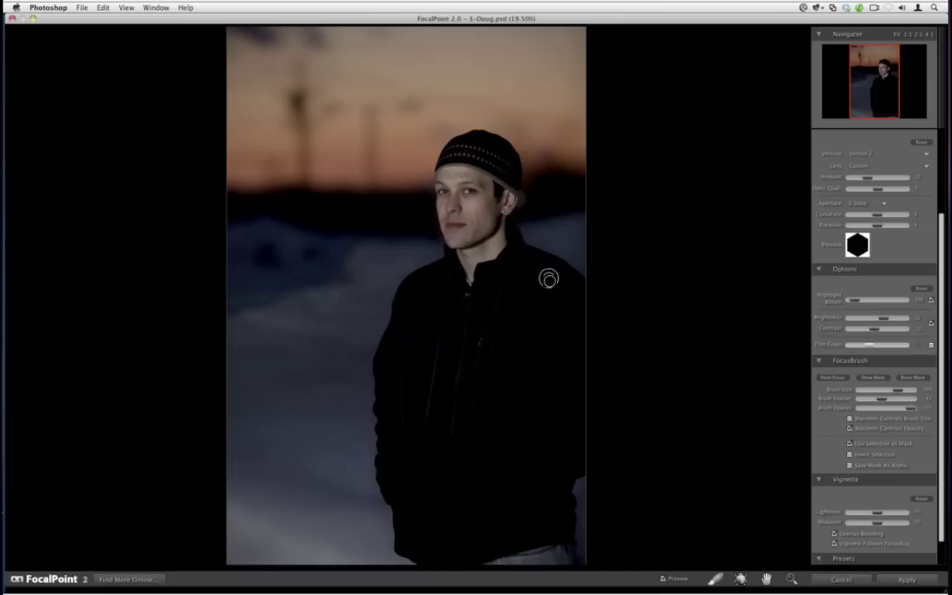
# Switch the FocusBrush to painting blur, toggling its opacity between low and full
pyautogui.click(832, 378)
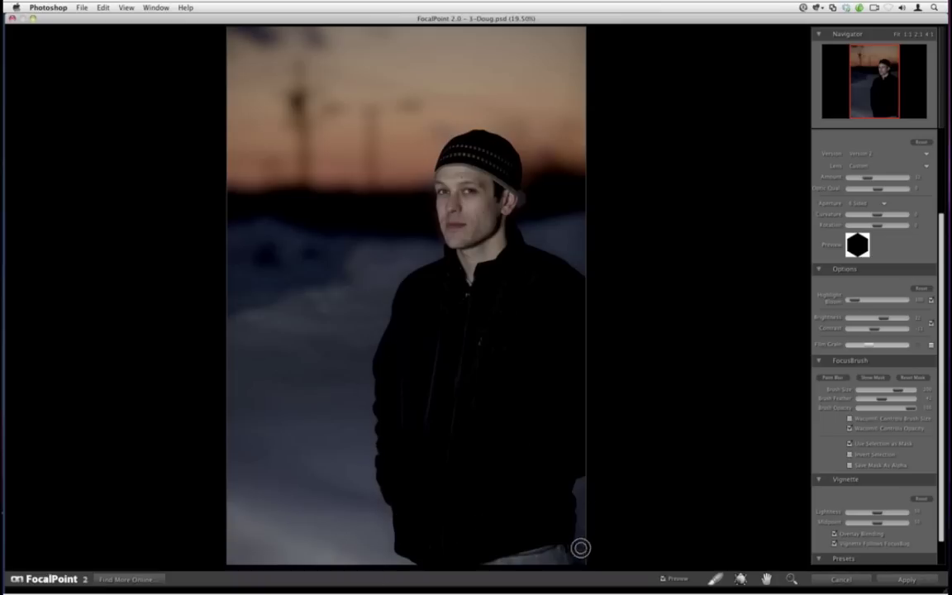
pyautogui.press('1')
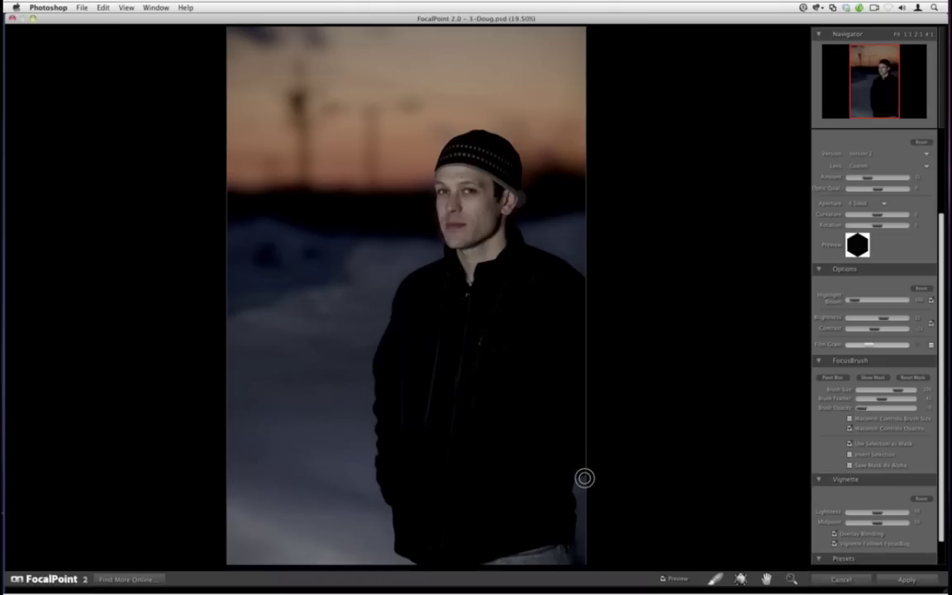
pyautogui.press('0')
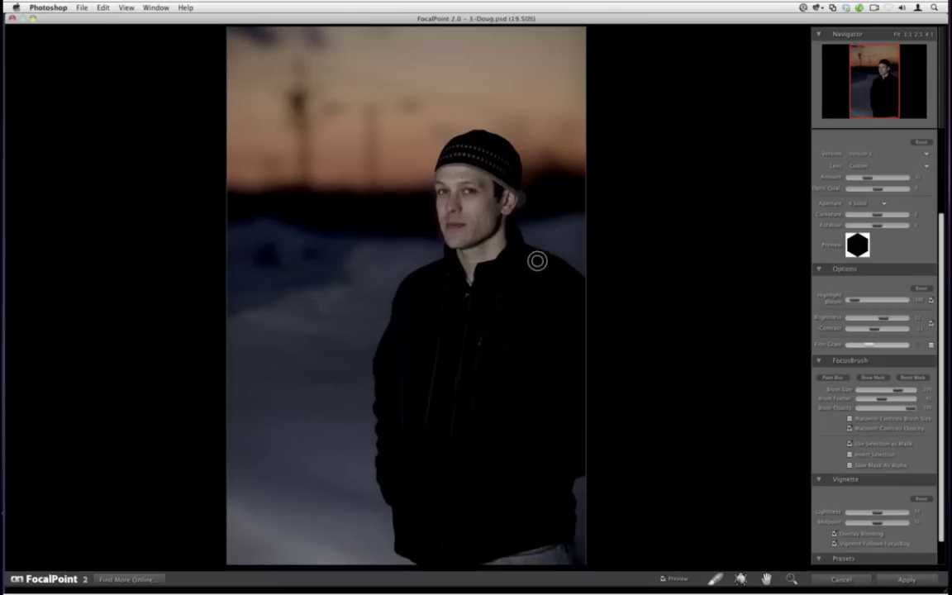
pyautogui.press('1')
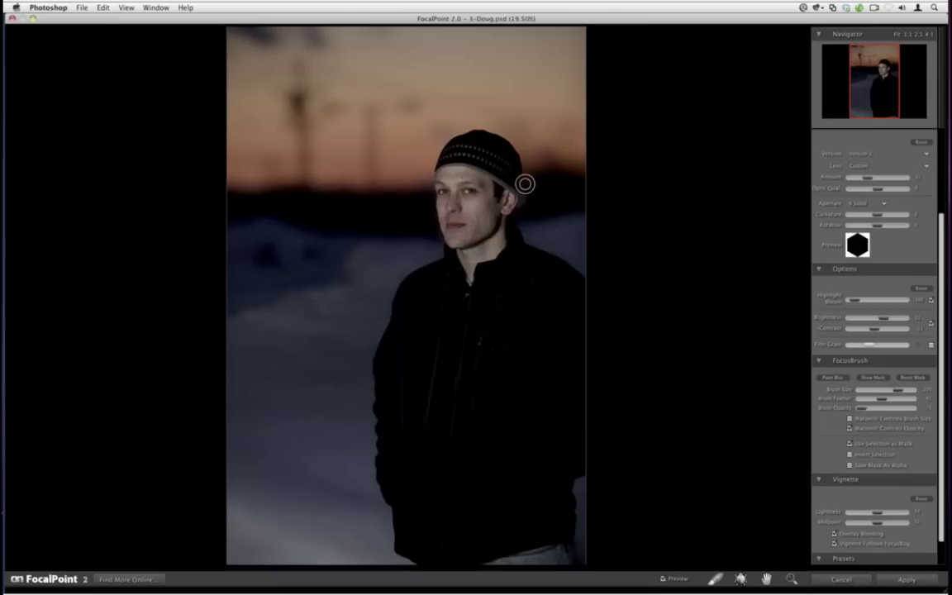
pyautogui.press('0')
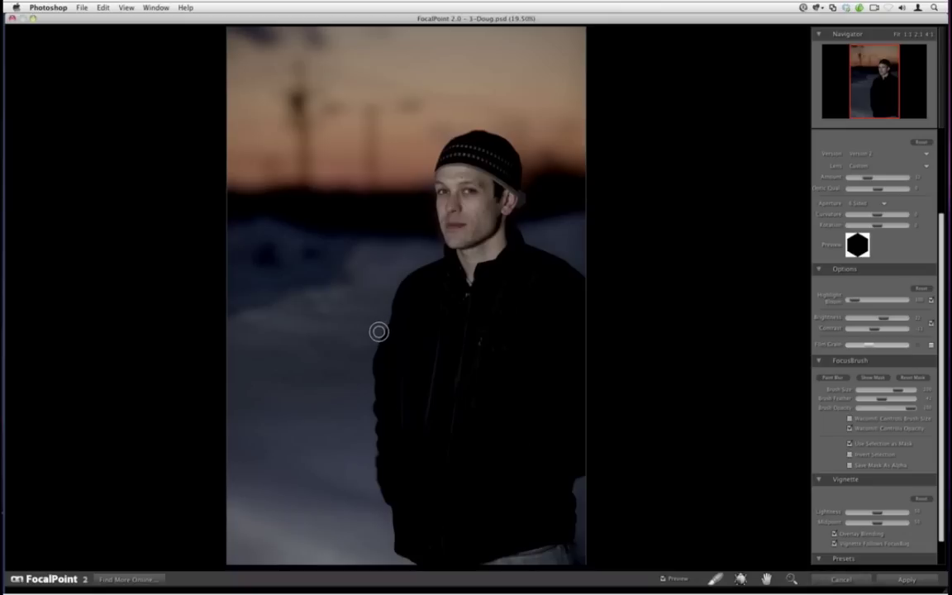
# Apply the FocalPoint blur, then with the Move tool and Layers panel active, open a copy in PhotoTools 2.6
pyautogui.click(900, 582)
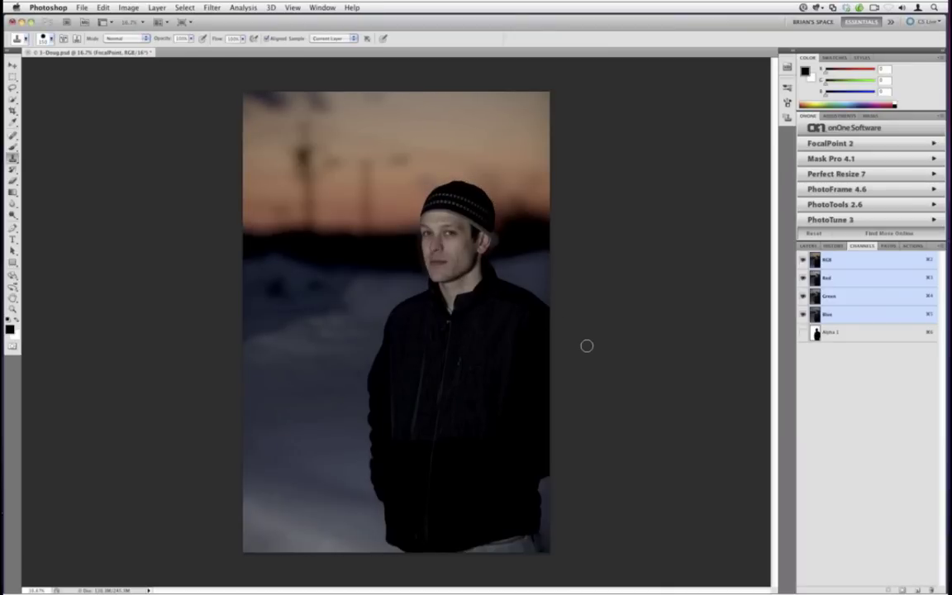
pyautogui.click(12, 66)
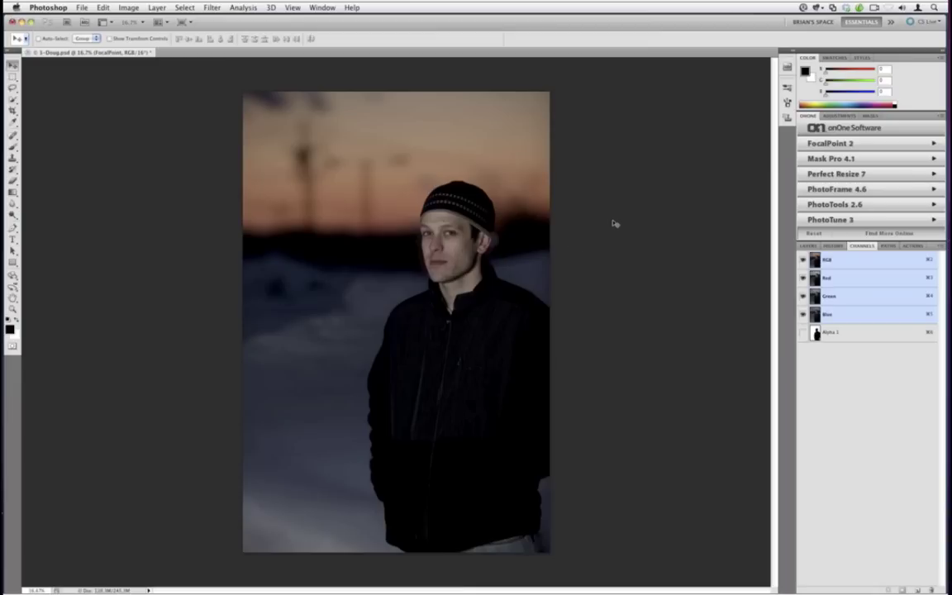
pyautogui.click(808, 245)
pyautogui.click(819, 204)
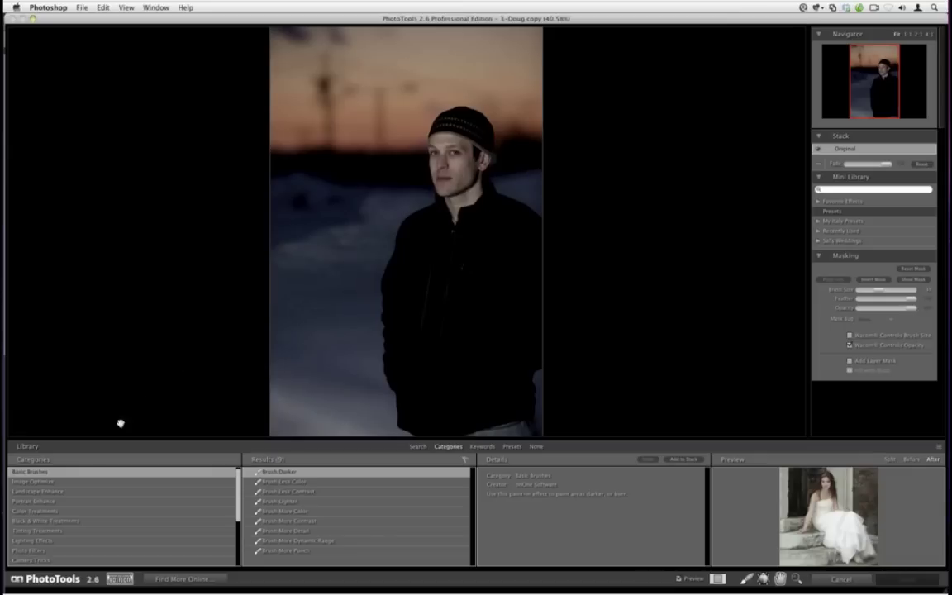
# Add a Brush Lighter effect to the stack and size the brush with the bracket keys
pyautogui.click(283, 502)
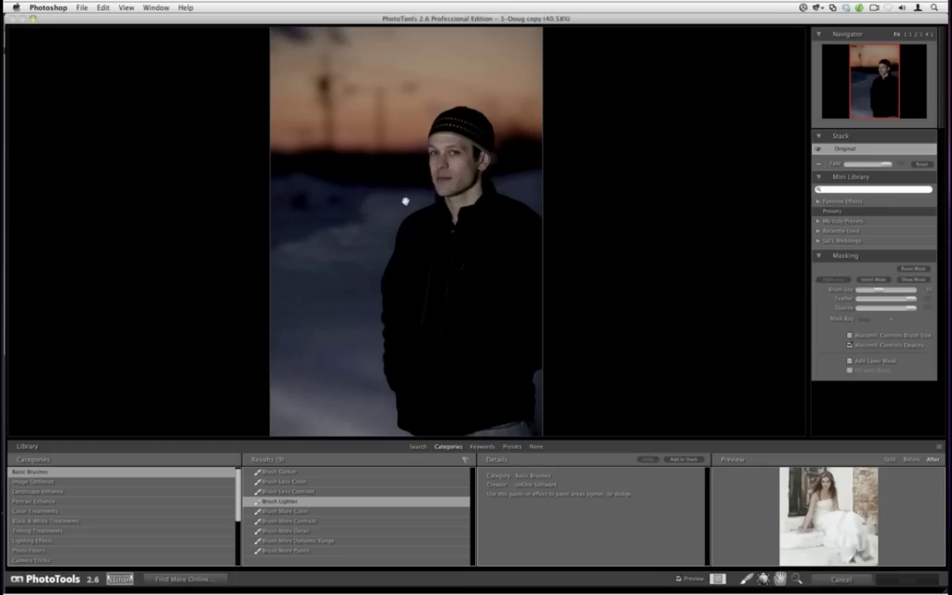
pyautogui.click(682, 460)
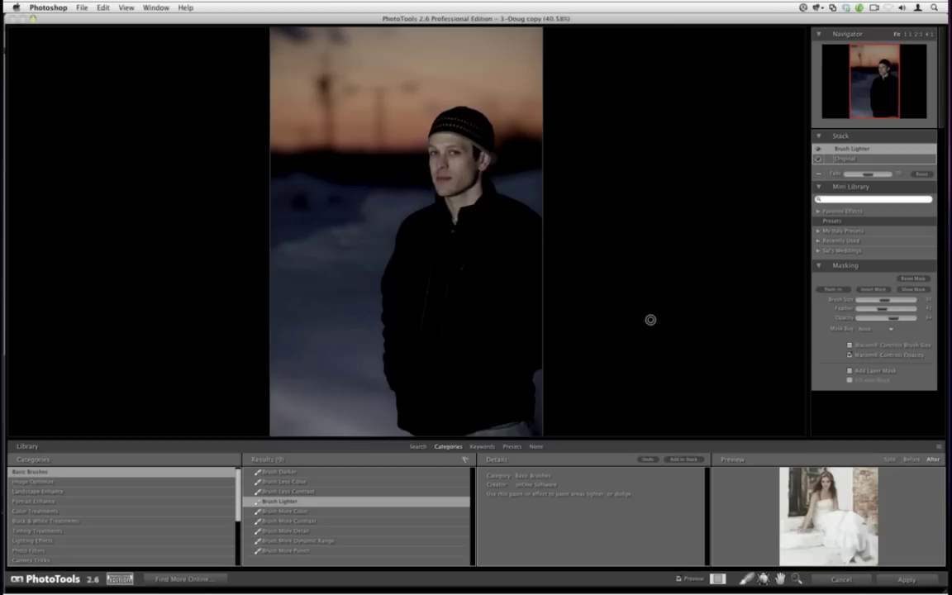
pyautogui.press(']')
pyautogui.press(']')
pyautogui.press(']')
pyautogui.press(']')
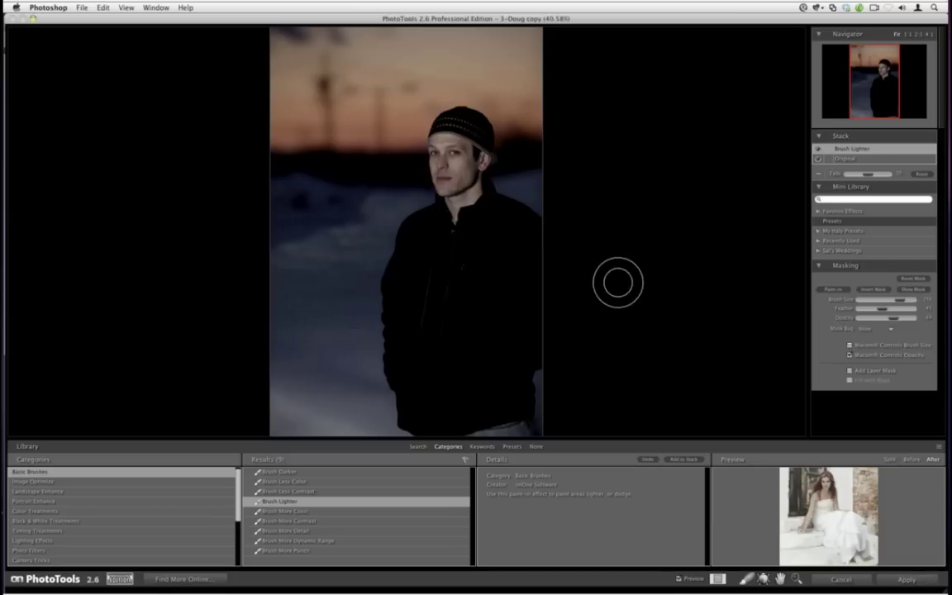
pyautogui.press('[')
pyautogui.press('[')
pyautogui.press('[')
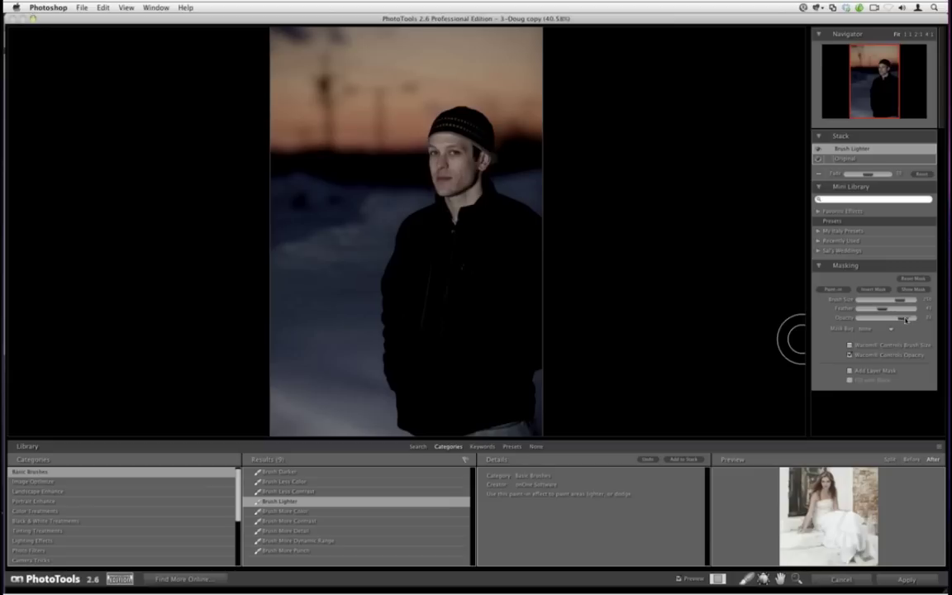
# Paint lightening over the man's eyes, forehead and cheek, checking the mask and adjusting Fade
pyautogui.moveTo(457, 174)
pyautogui.mouseDown()
pyautogui.moveTo(449, 143)
pyautogui.moveTo(460, 192)
pyautogui.moveTo(445, 157)
pyautogui.moveTo(452, 216)
pyautogui.moveTo(440, 145)
pyautogui.moveTo(461, 205)
pyautogui.moveTo(479, 154)
pyautogui.moveTo(460, 193)
pyautogui.moveTo(481, 162)
pyautogui.moveTo(452, 197)
pyautogui.moveTo(426, 183)
pyautogui.mouseUp()
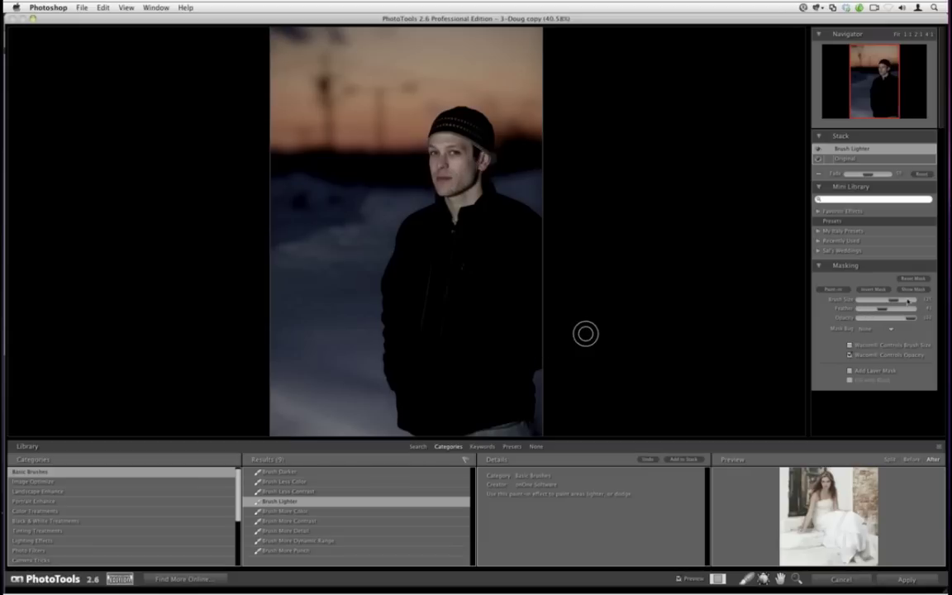
pyautogui.click(910, 290)
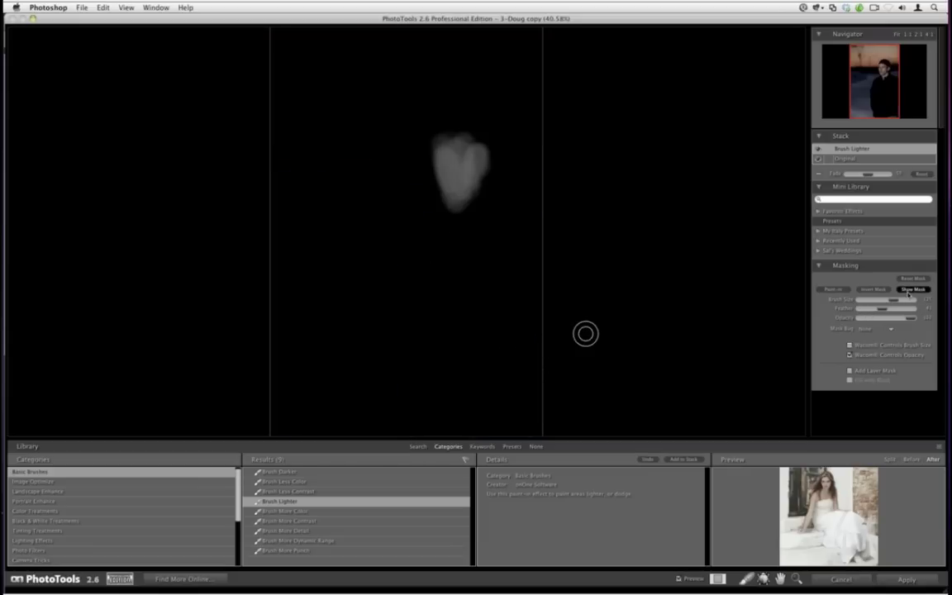
pyautogui.click(912, 290)
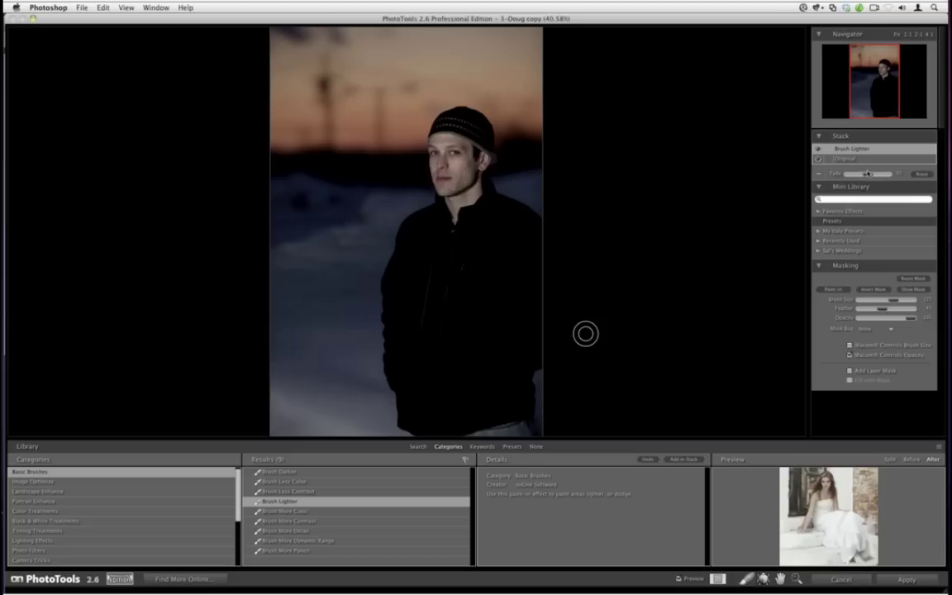
pyautogui.moveTo(867, 172); pyautogui.dragTo(887, 173)
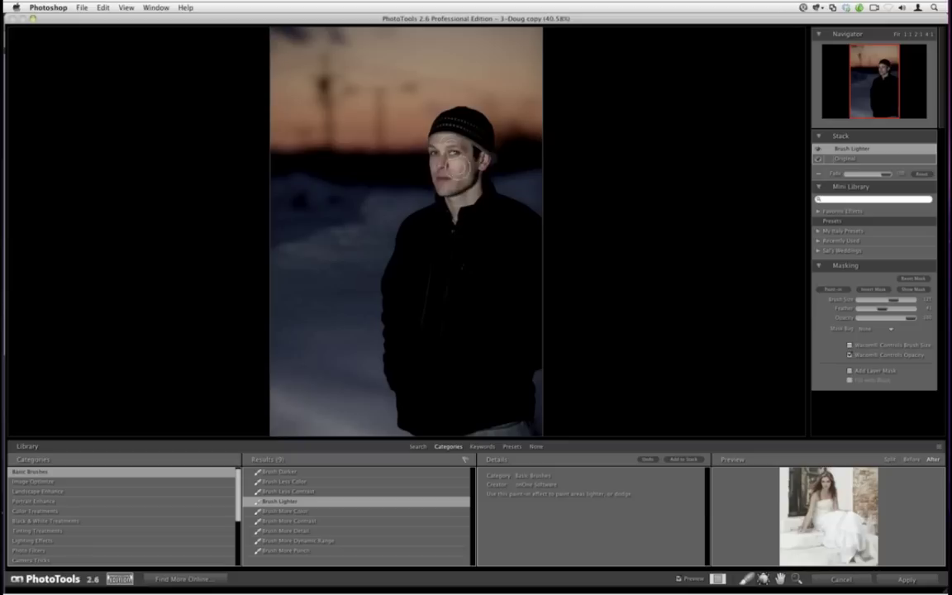
pyautogui.moveTo(457, 168)
pyautogui.mouseDown()
pyautogui.moveTo(447, 196)
pyautogui.moveTo(457, 187)
pyautogui.moveTo(459, 196)
pyautogui.moveTo(458, 176)
pyautogui.moveTo(450, 187)
pyautogui.moveTo(444, 164)
pyautogui.mouseUp()
# Add the Stylized Effects preset Sunglow 2 A1 to the stack
pyautogui.scroll(-3, 124, 512)
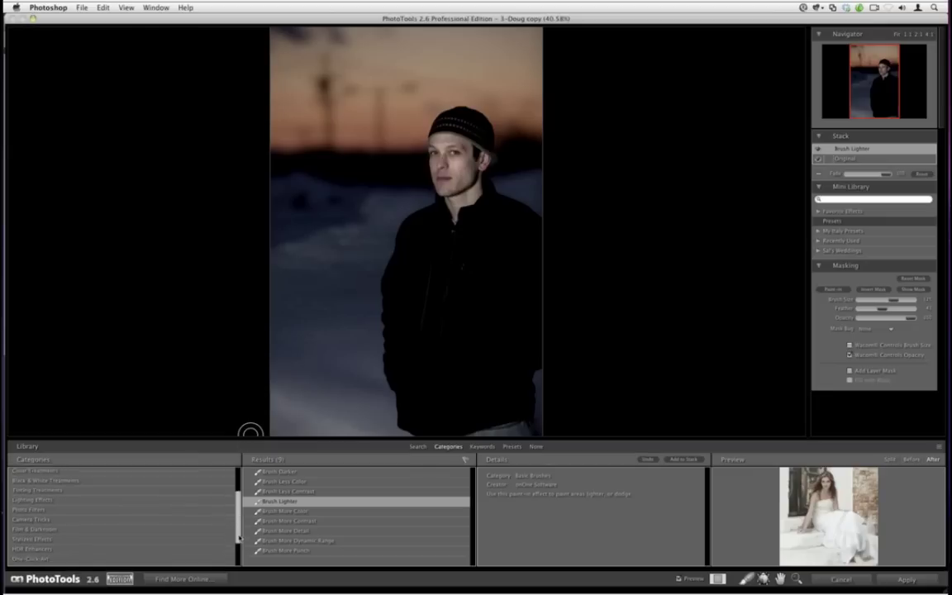
pyautogui.click(140, 530)
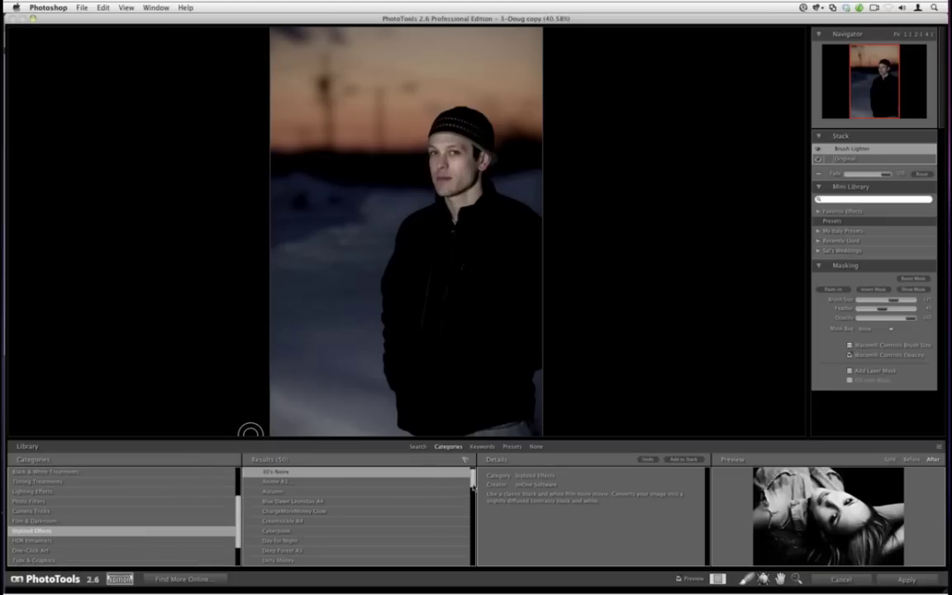
pyautogui.moveTo(473, 480); pyautogui.dragTo(474, 552)
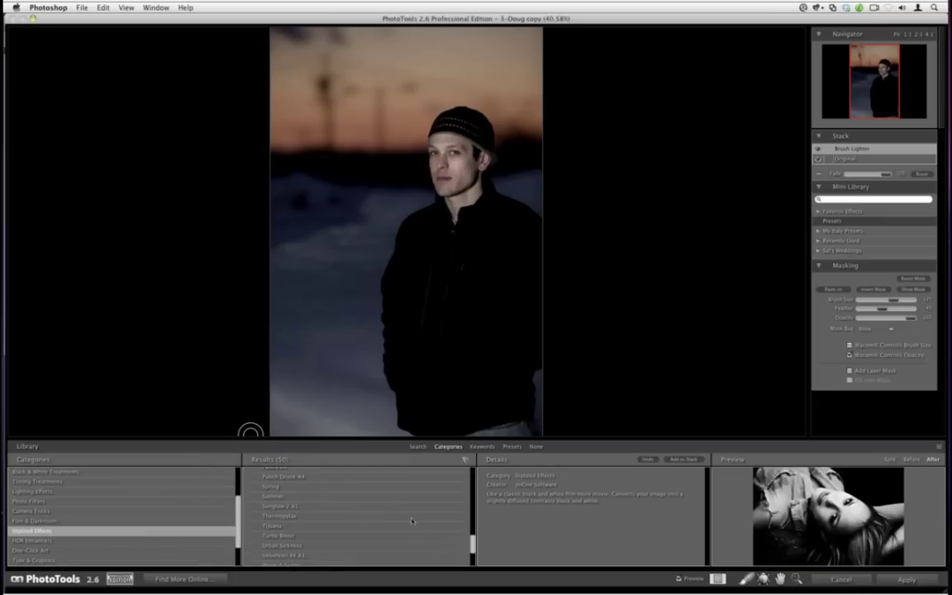
pyautogui.click(400, 505)
pyautogui.click(681, 461)
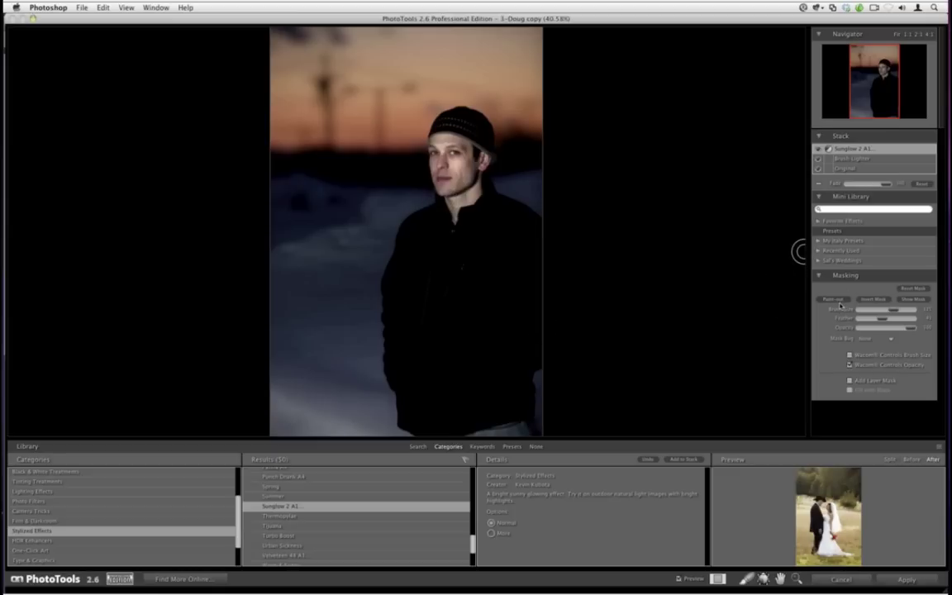
# Switch Sunglow to Paint-out mode and return to the Basic Brushes category
pyautogui.click(835, 299)
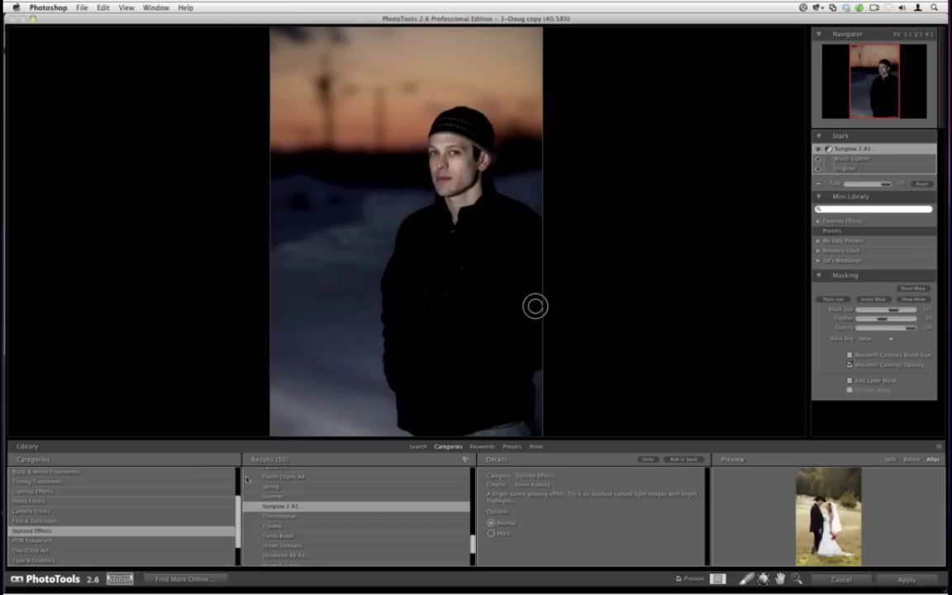
pyautogui.scroll(3, 139, 496)
pyautogui.click(139, 472)
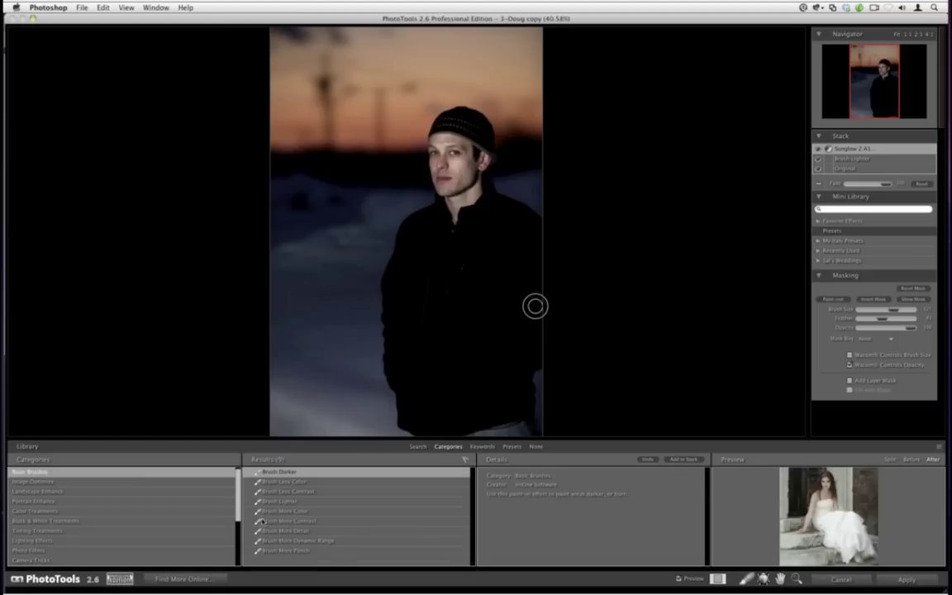
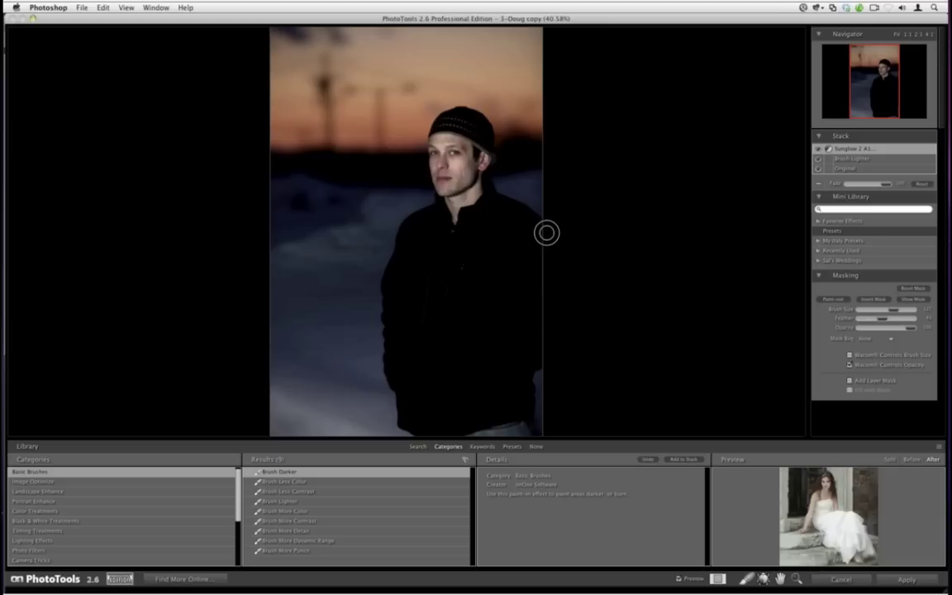
# Add Brush More Dynamic Range from Basic Brushes to the top of the effect stack
pyautogui.click(297, 541)
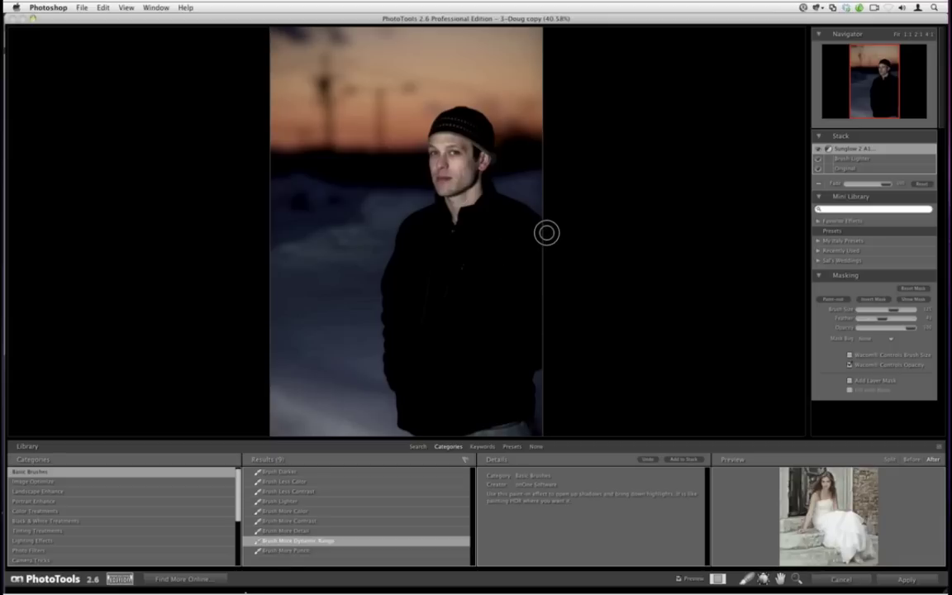
pyautogui.click(683, 458)
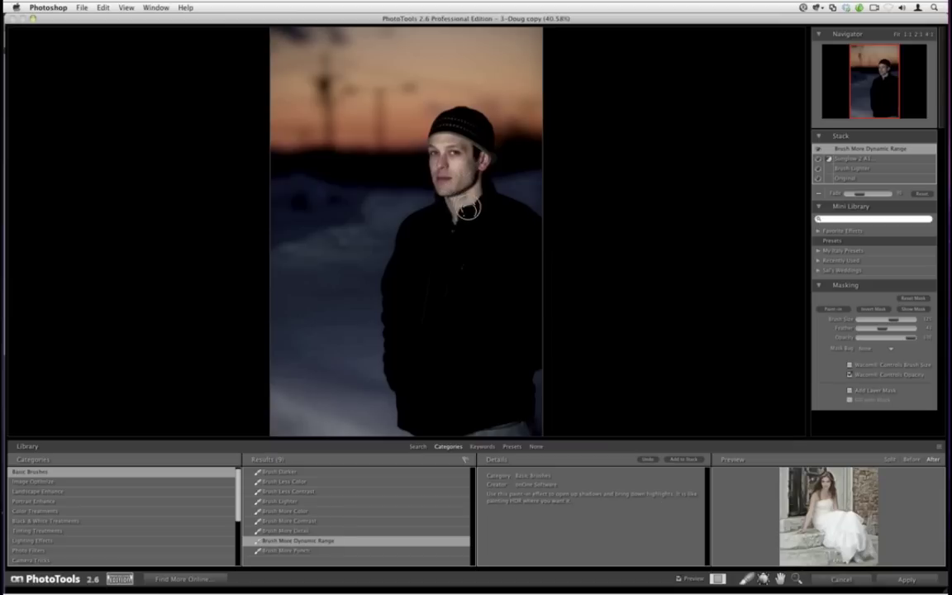
# Paint the dynamic range effect over the man's face with a smaller, lower-opacity brush at 100% zoom
pyautogui.press('3')
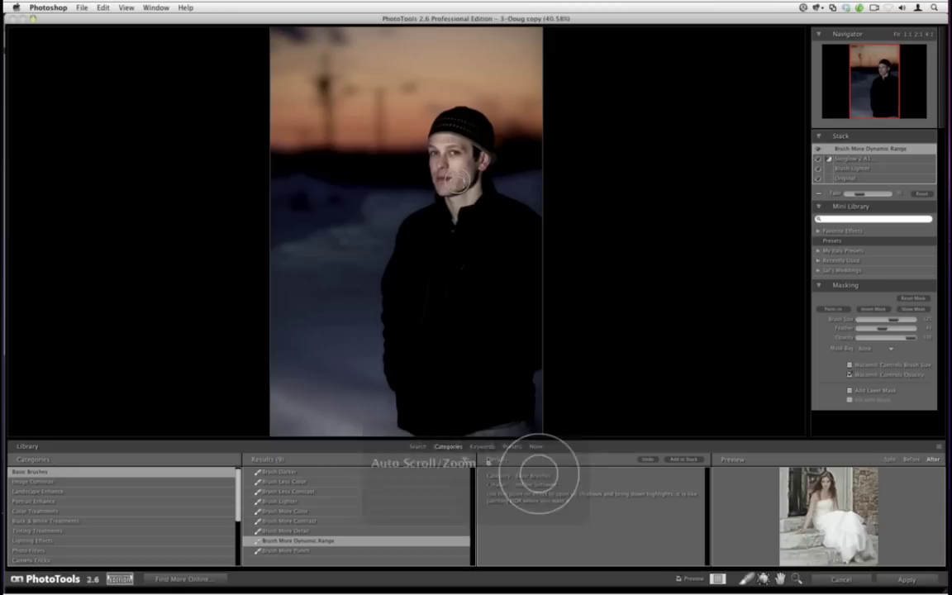
pyautogui.scroll(2, 457, 178)
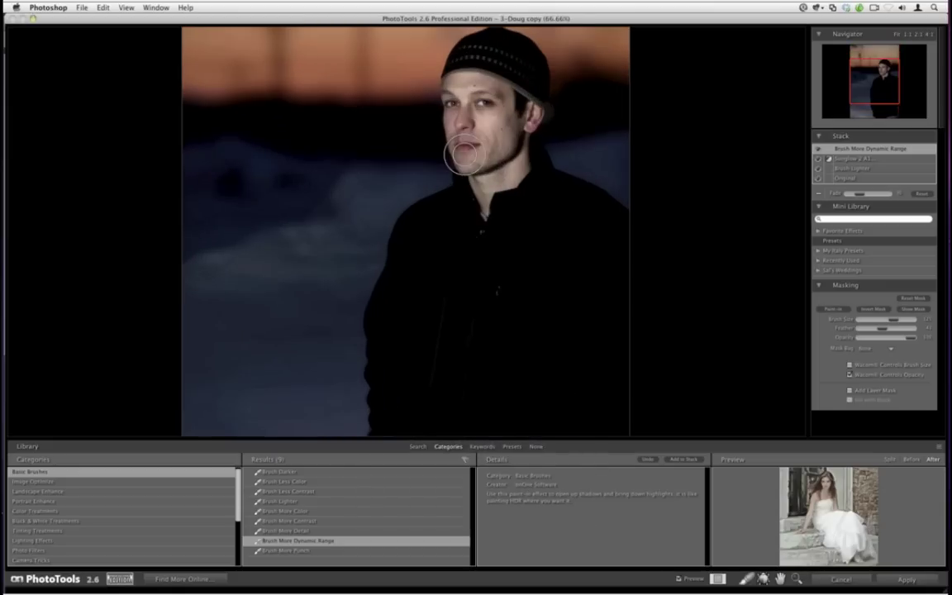
pyautogui.scroll(2, 453, 159)
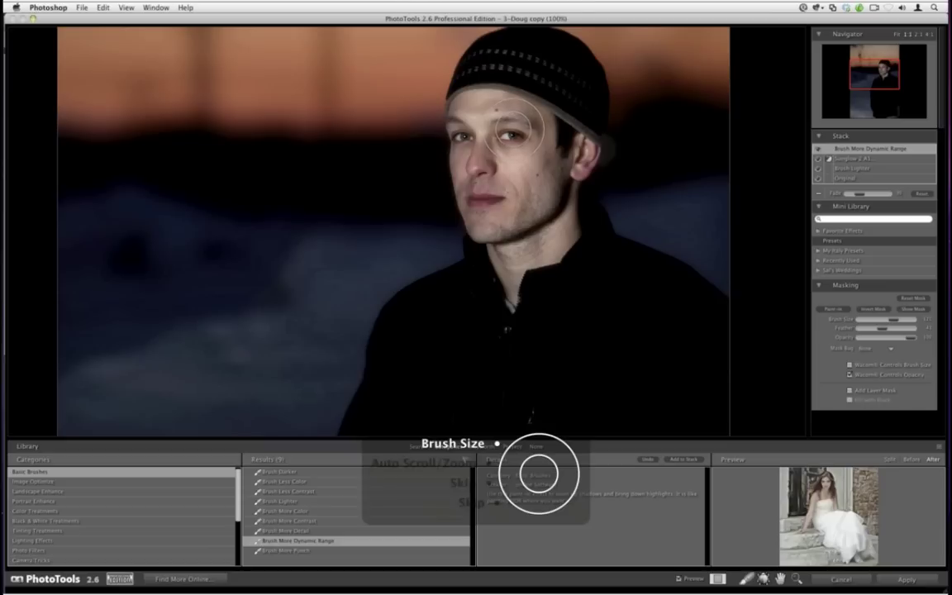
pyautogui.press('[')
pyautogui.press('[')
pyautogui.press('[')
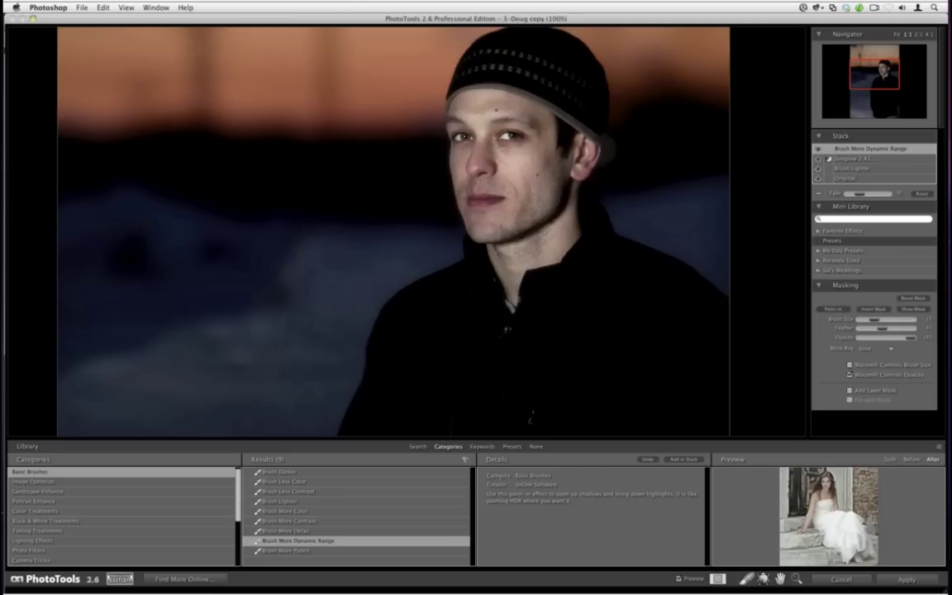
pyautogui.press('super+0')
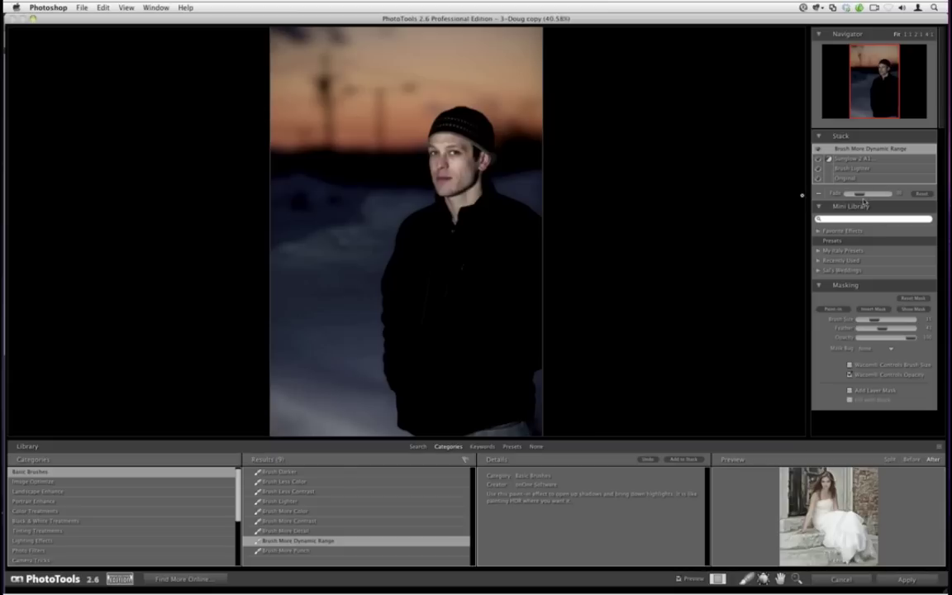
# Lower the dynamic range layer's Stack Fade, checking the painted mask before returning to the photo
pyautogui.moveTo(861, 194)
pyautogui.mouseDown()
pyautogui.moveTo(891, 196)
pyautogui.moveTo(868, 194)
pyautogui.mouseUp()
pyautogui.click(913, 308)
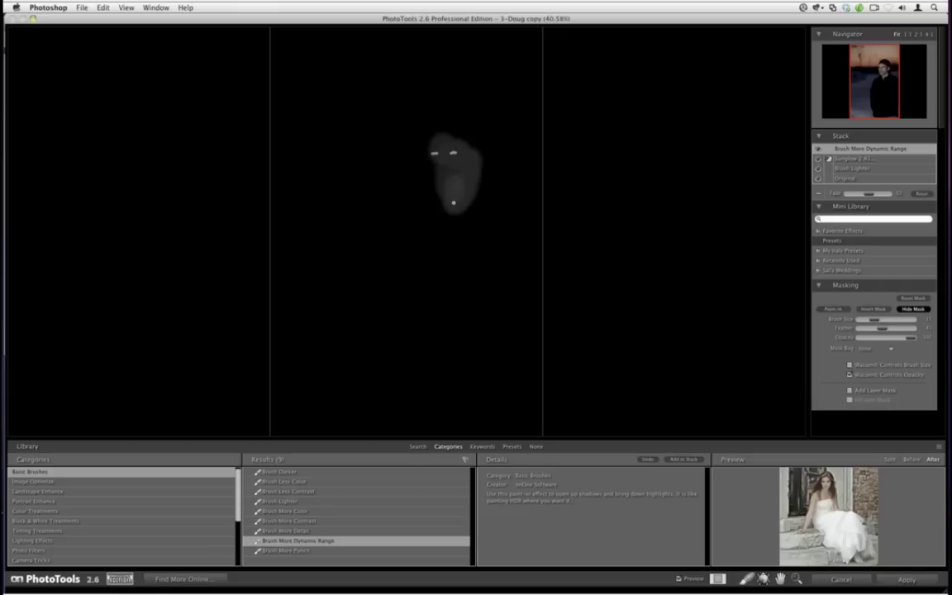
pyautogui.moveTo(898, 194); pyautogui.dragTo(866, 195)
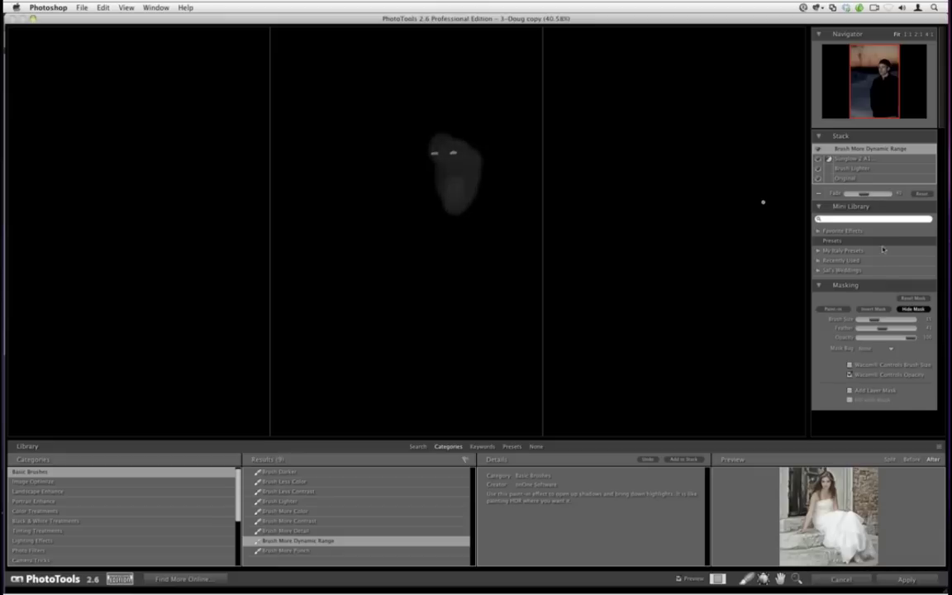
pyautogui.press('m')
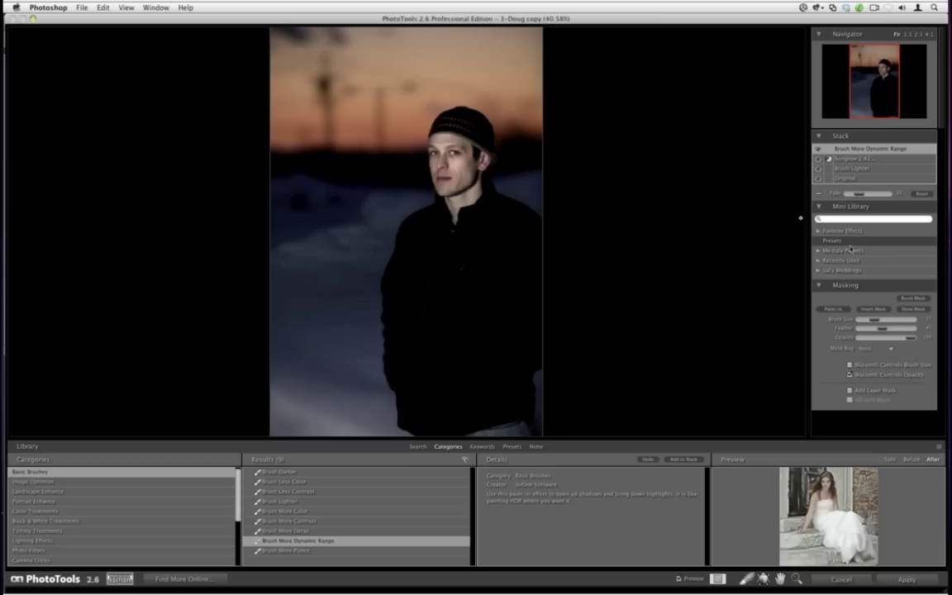
# Set Paint In with opacity about 37, collapse the effect library, and compare with Preview off
pyautogui.click(833, 309)
pyautogui.moveTo(409, 137); pyautogui.dragTo(393, 138)
pyautogui.click(535, 446)
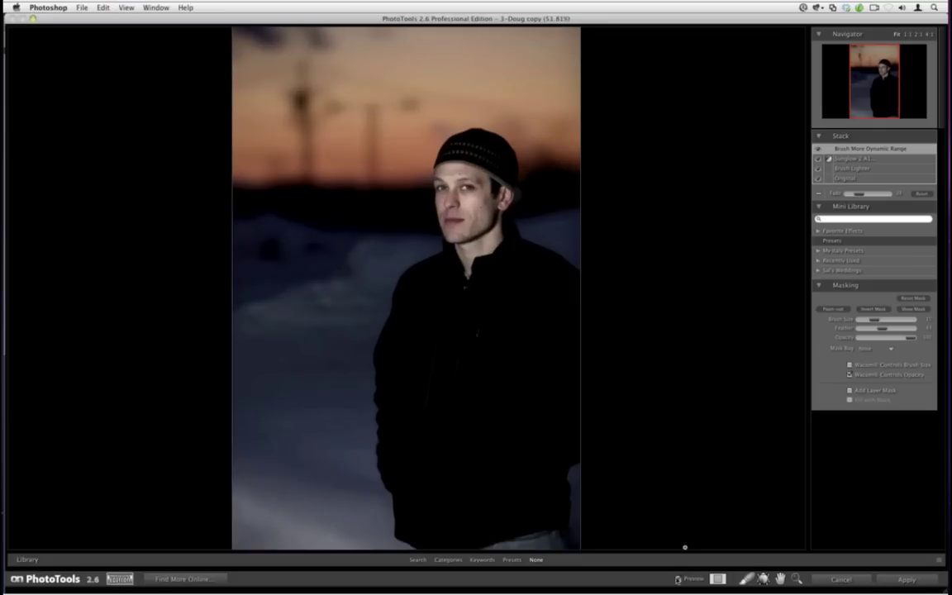
pyautogui.click(679, 578)
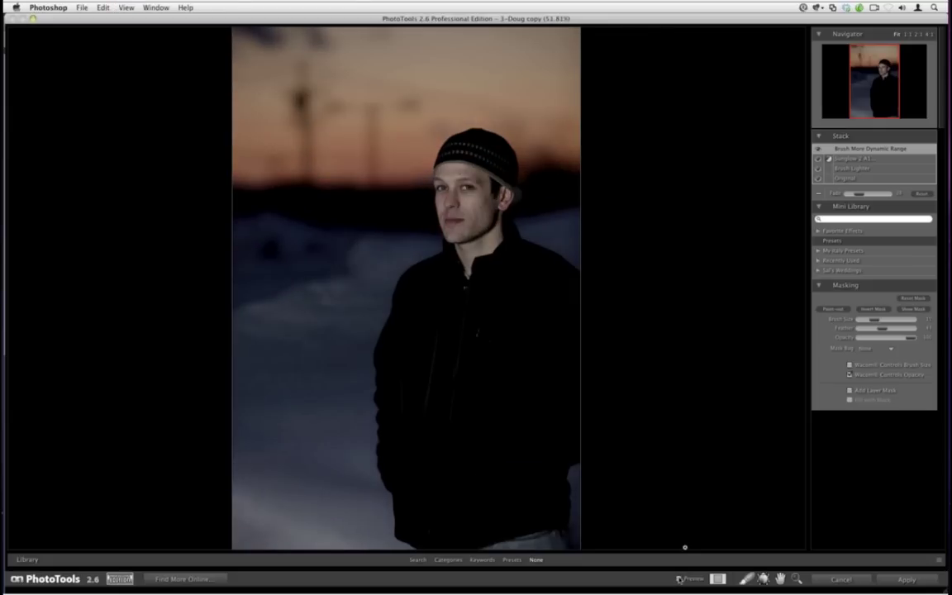
pyautogui.click(682, 578)
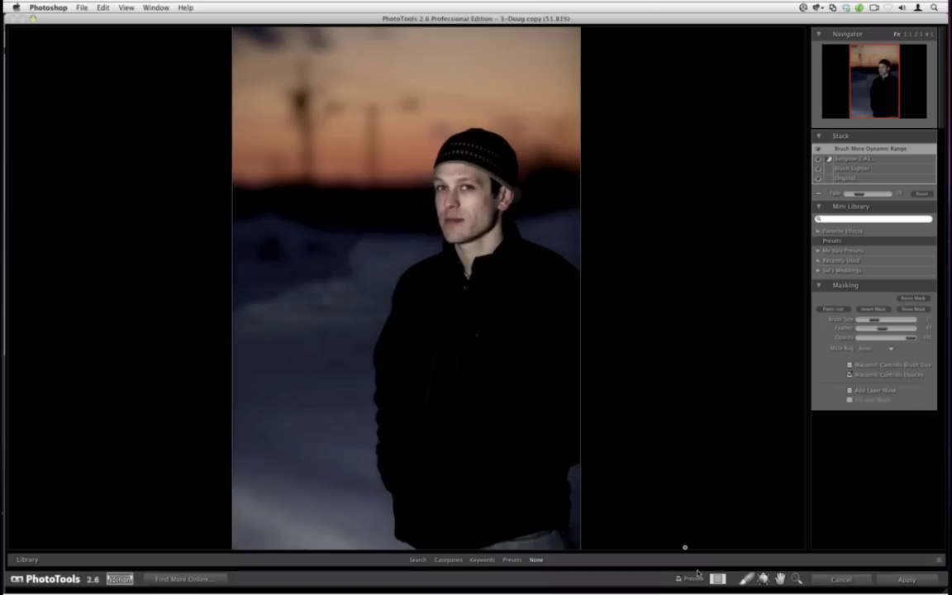